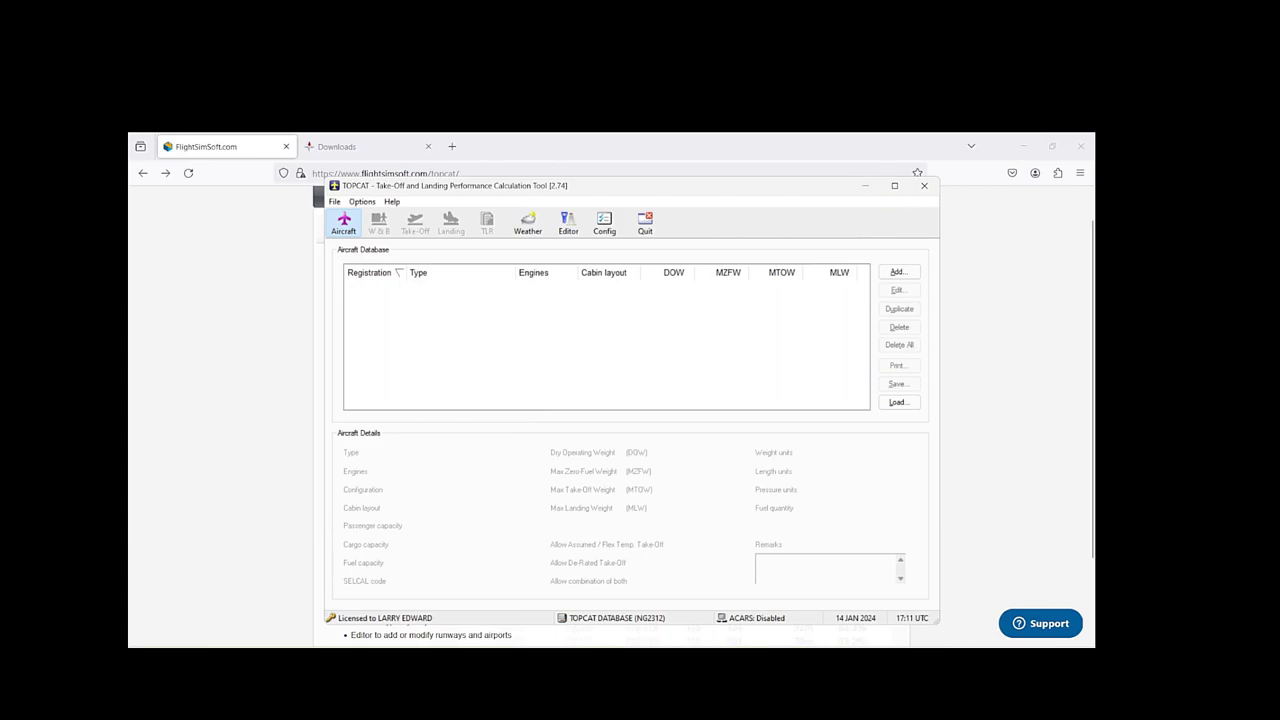
Minimize TOPCAT and scroll through the Aircraft types table on flightsimsoft.com
{"action": "left_click", "coordinate": [865, 185]}
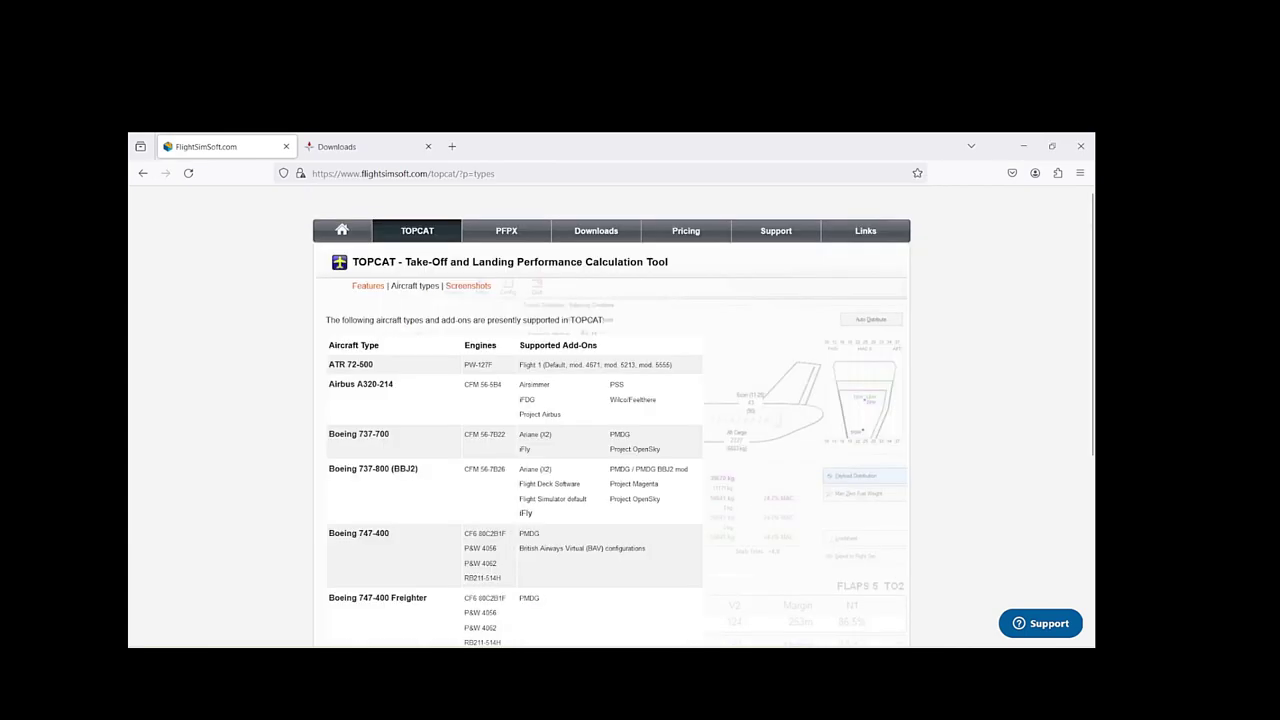
{"action": "scroll", "coordinate": [611, 420], "scroll_direction": "down", "scroll_amount": 1}
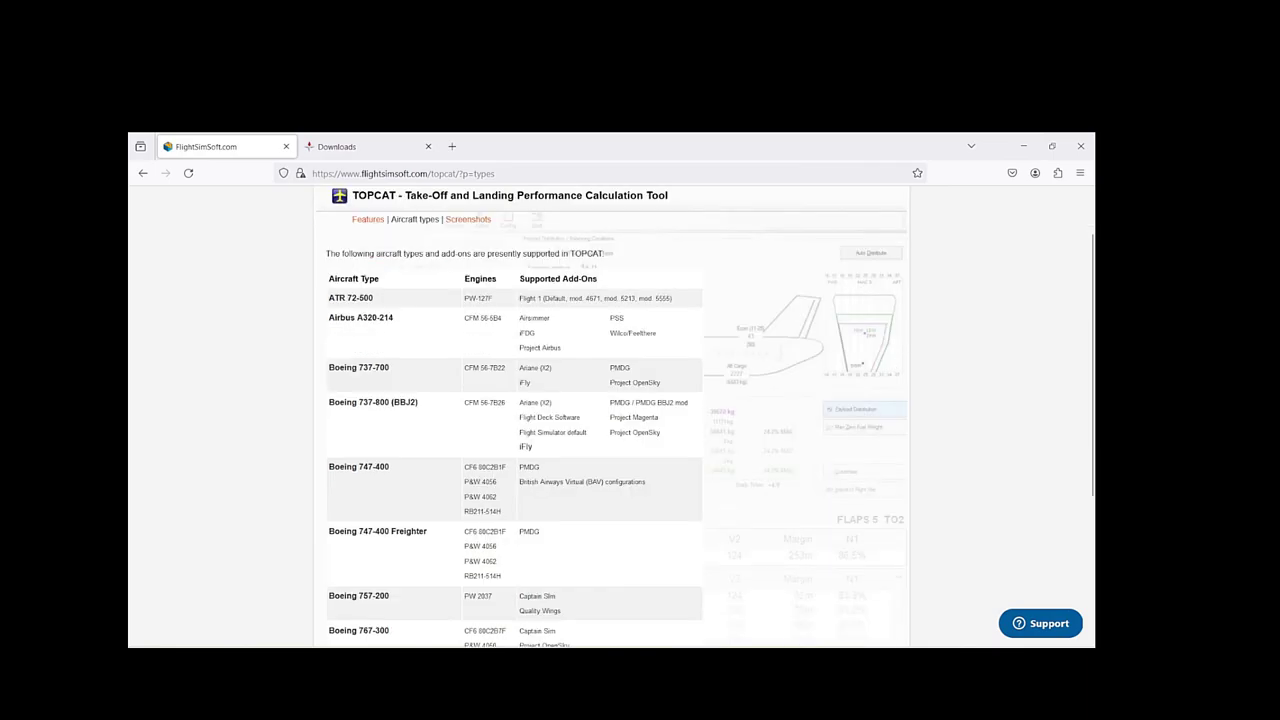
{"action": "scroll", "coordinate": [611, 420], "scroll_direction": "down", "scroll_amount": 3}
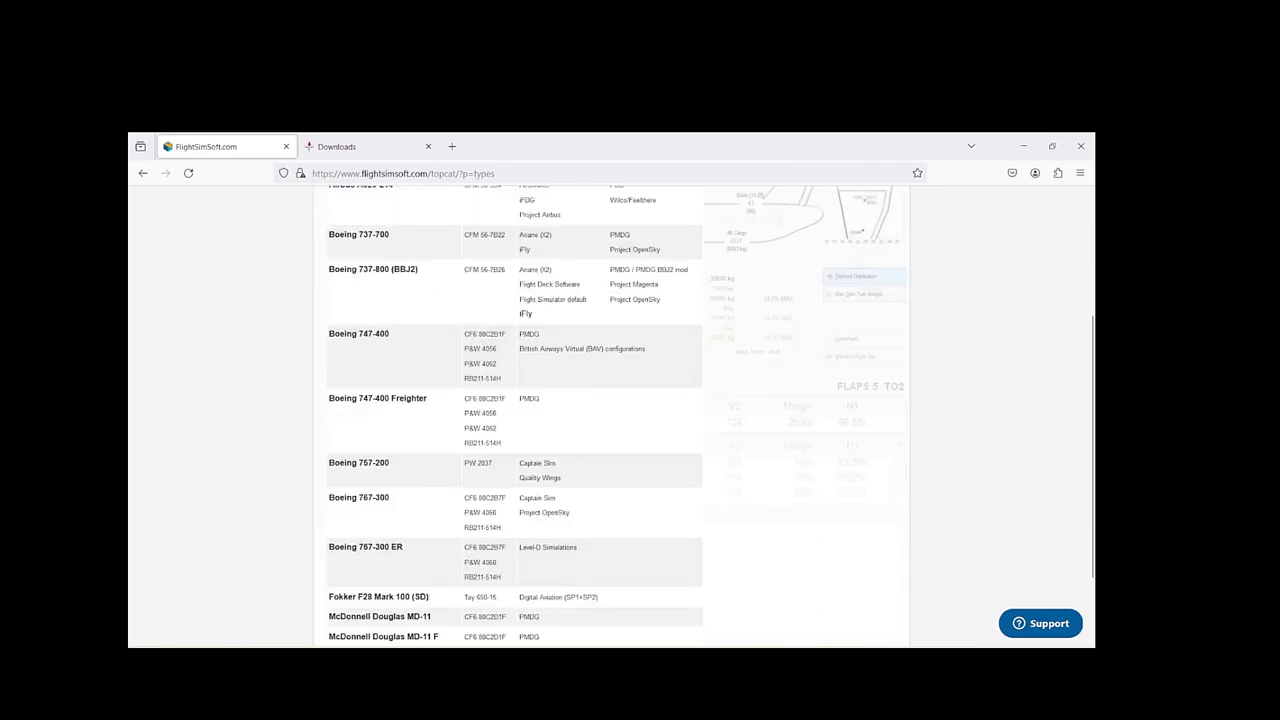
{"action": "scroll", "coordinate": [611, 420], "scroll_direction": "up", "scroll_amount": 4}
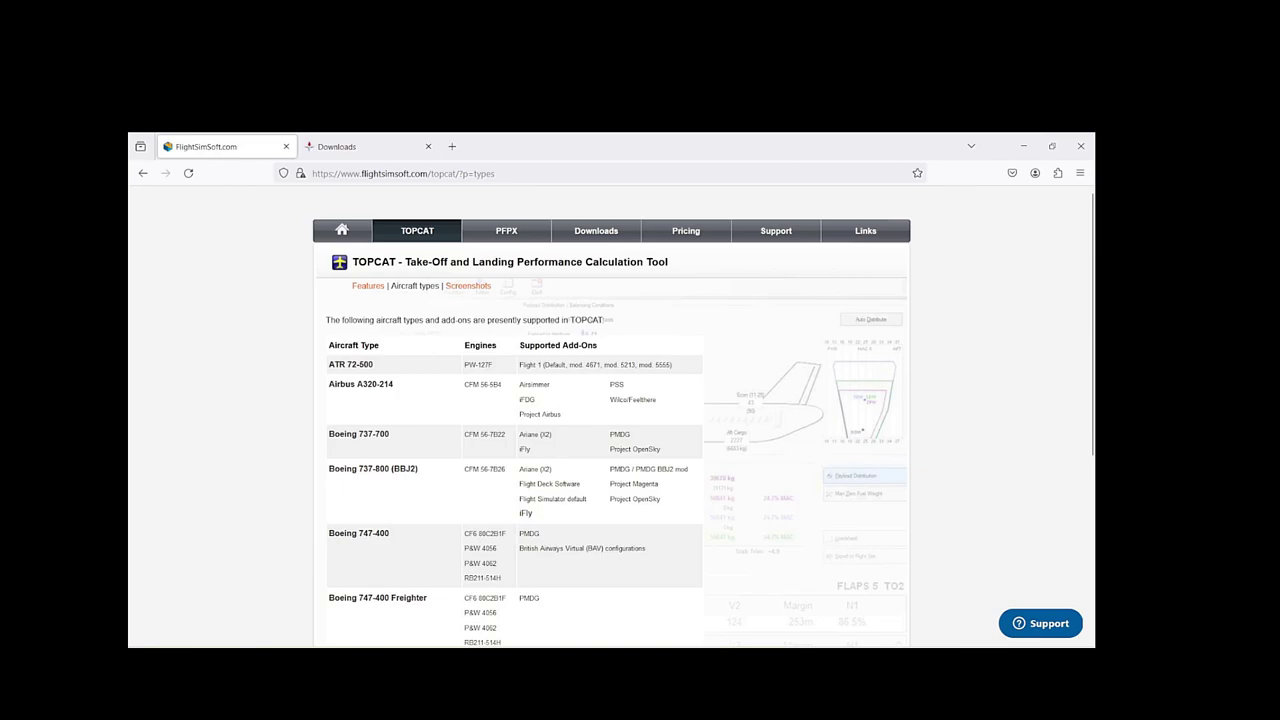
{"action": "scroll", "coordinate": [610, 420], "scroll_direction": "down", "scroll_amount": 1}
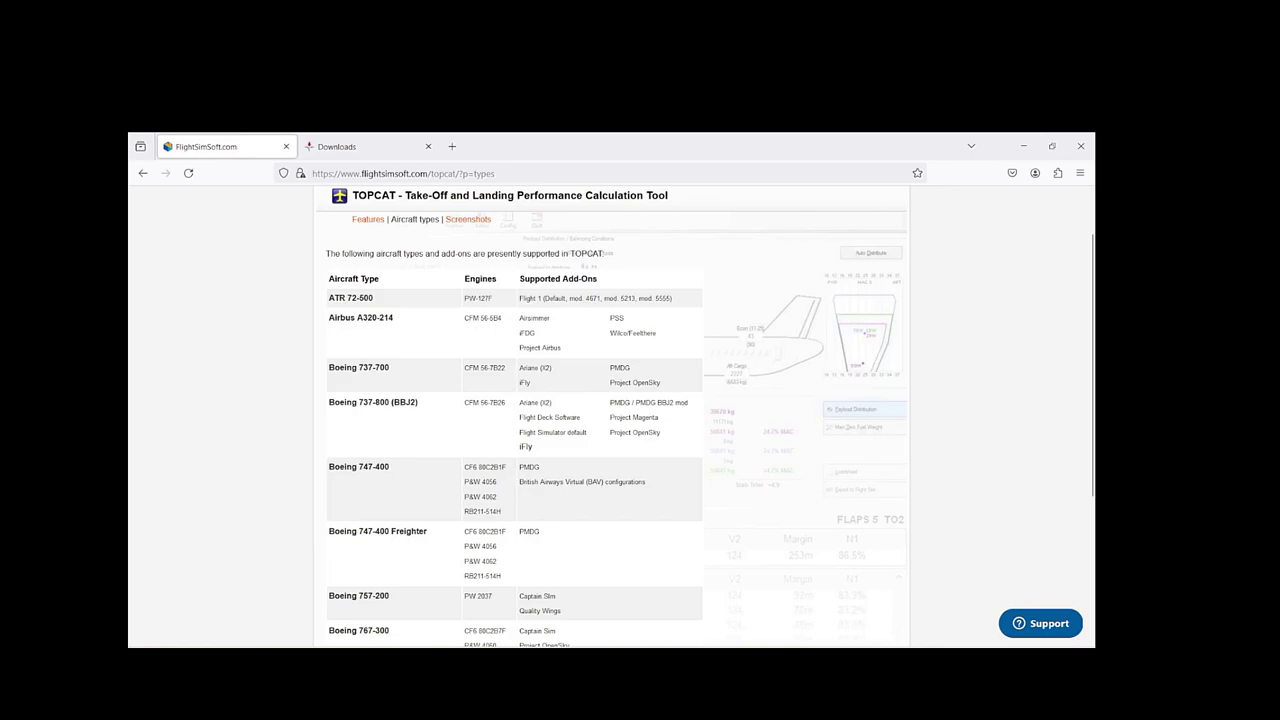
{"action": "scroll", "coordinate": [610, 420], "scroll_direction": "down", "scroll_amount": 1}
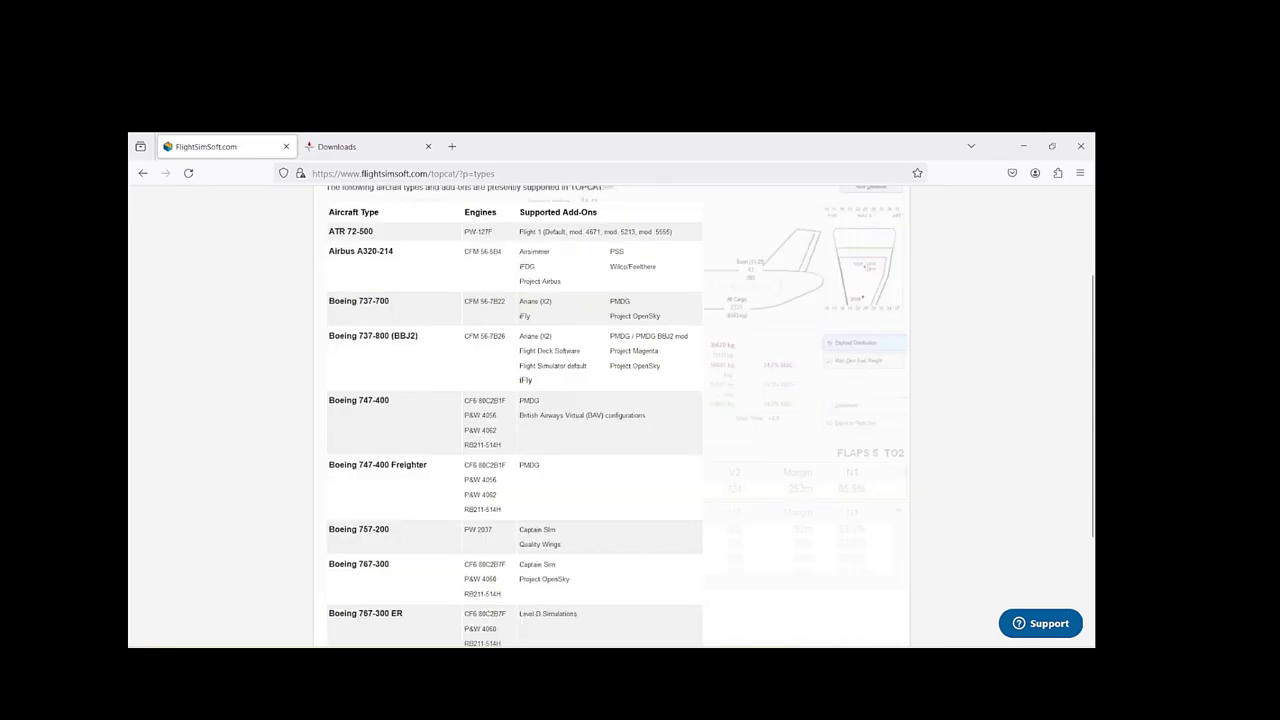
{"action": "scroll", "coordinate": [610, 420], "scroll_direction": "down", "scroll_amount": 1}
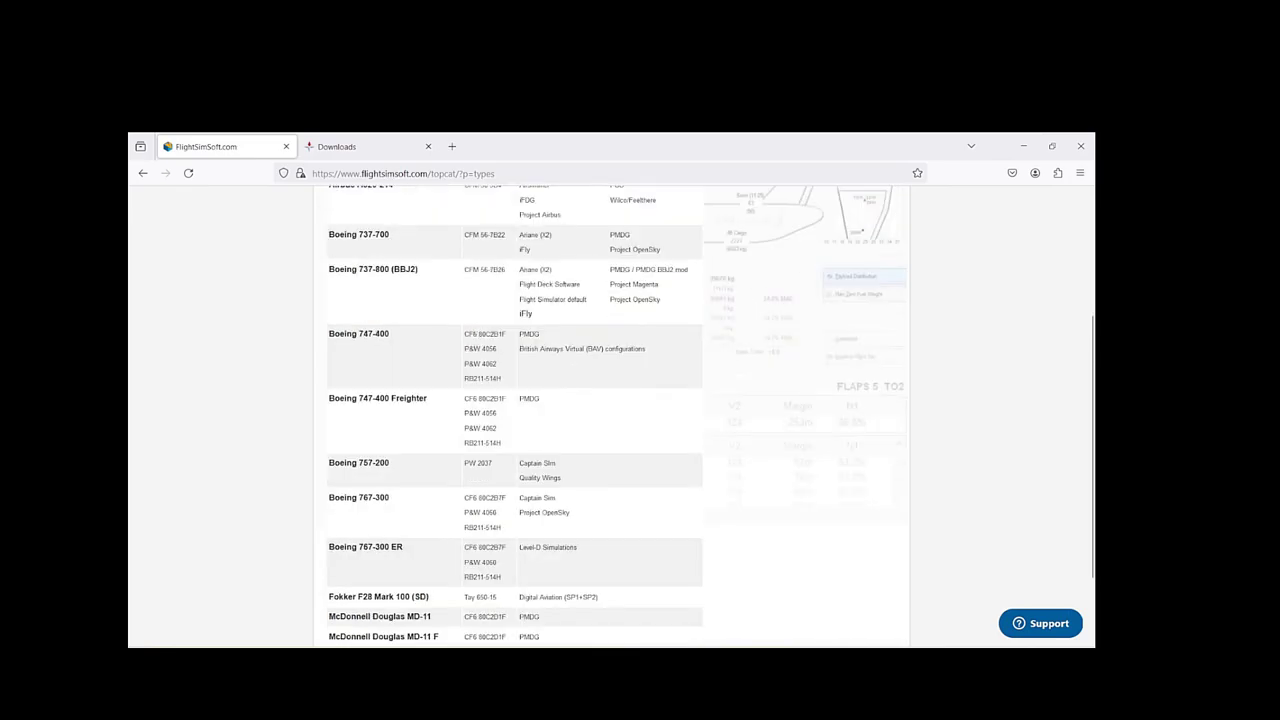
{"action": "scroll", "coordinate": [610, 420], "scroll_direction": "down", "scroll_amount": 1}
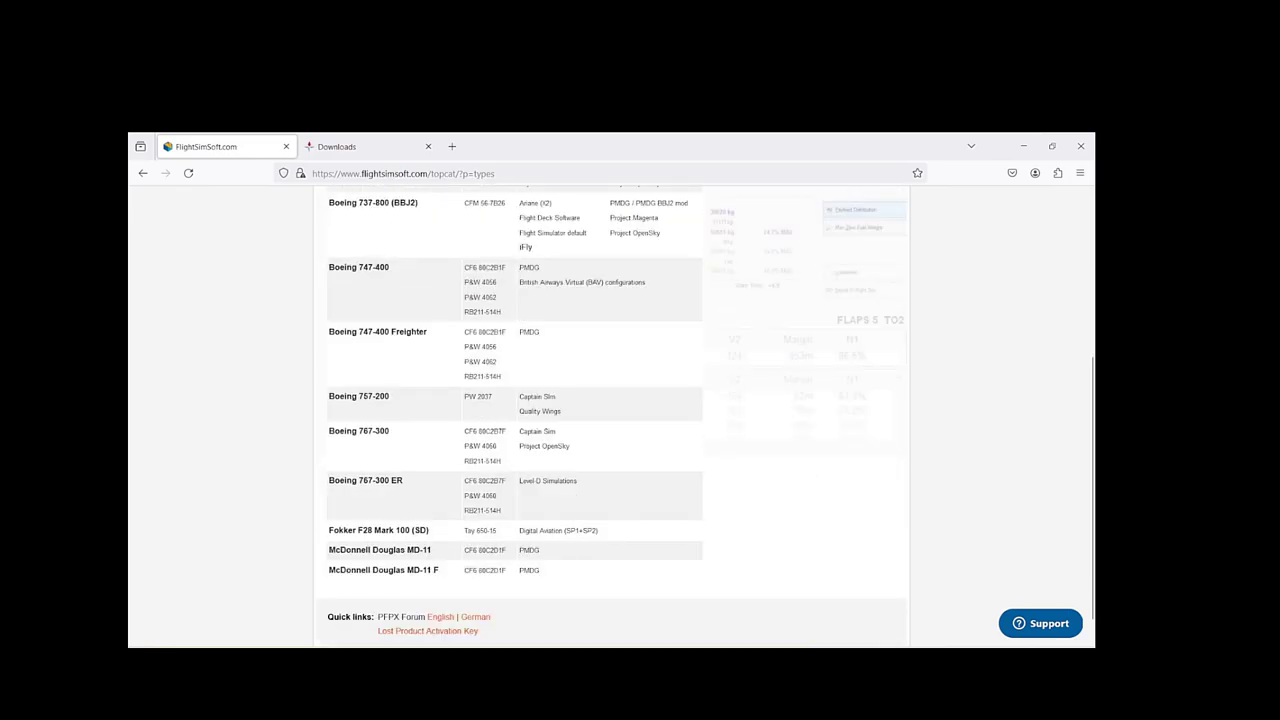
{"action": "scroll", "coordinate": [610, 420], "scroll_direction": "up", "scroll_amount": 4}
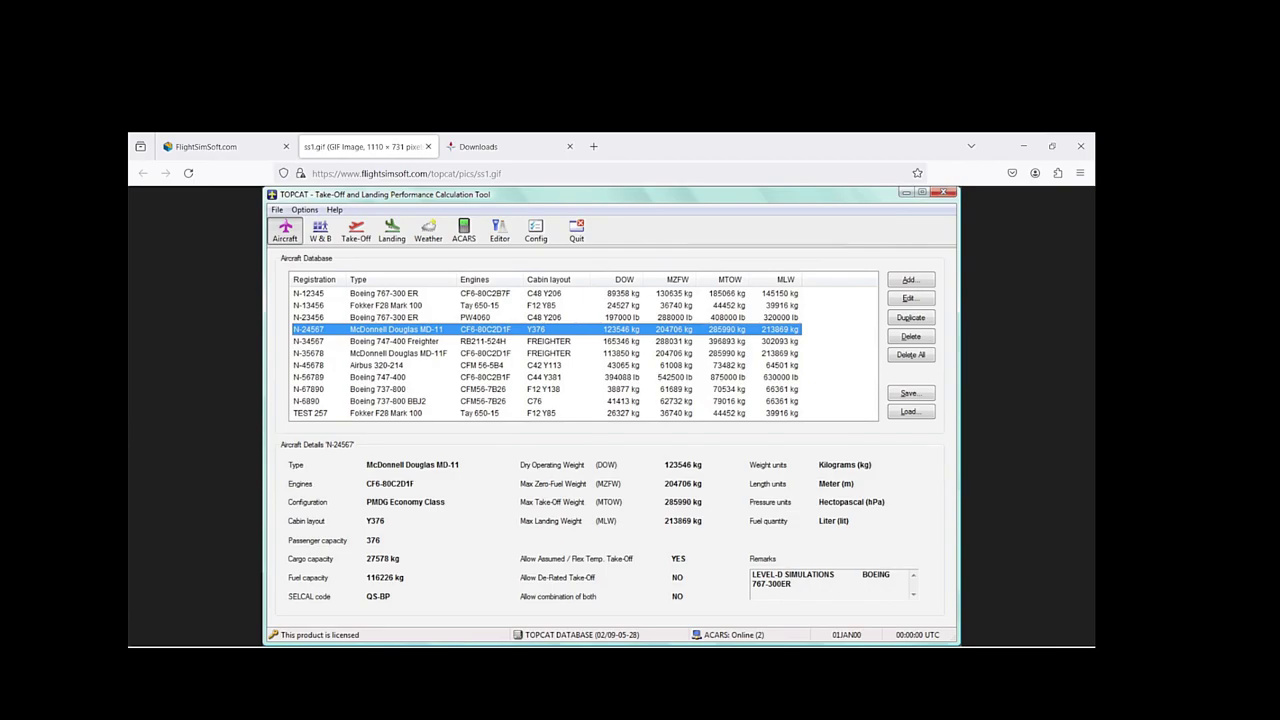
Review the TOPCAT pricing on the FlightSimSoft tab, then bring the TOPCAT window back to the front
{"action": "key", "text": "ctrl+shift+Tab"}
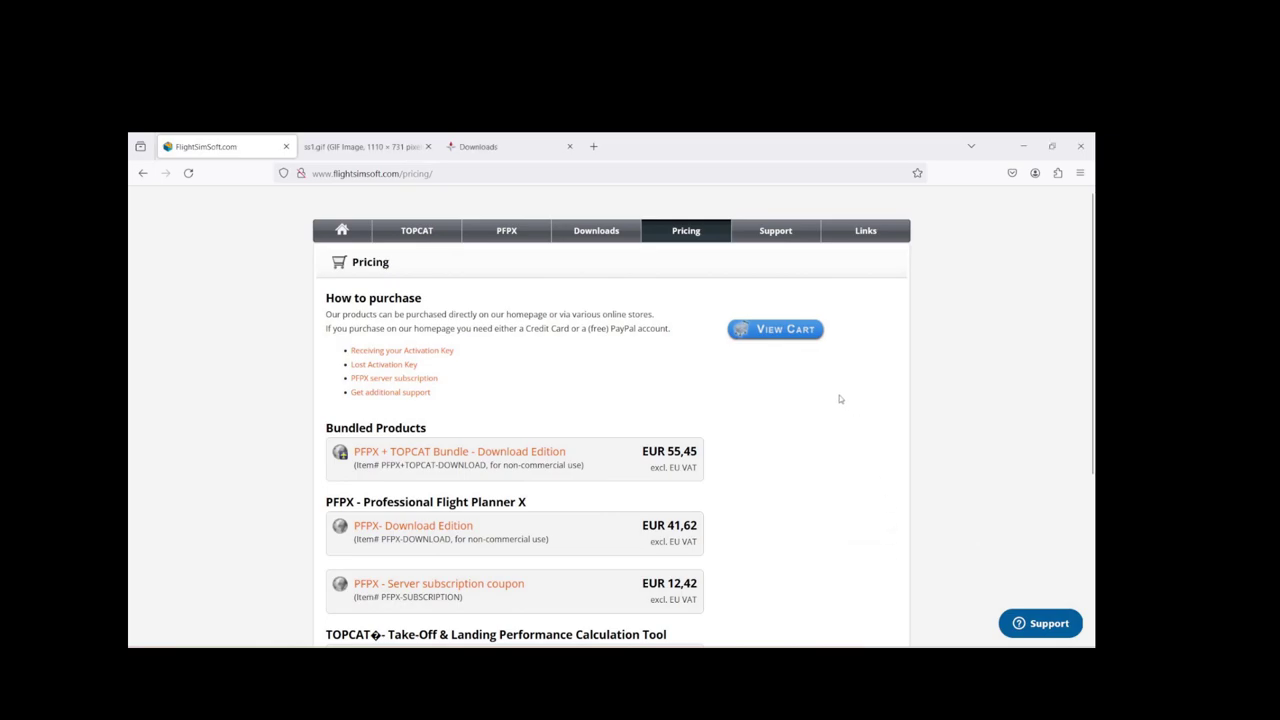
{"action": "scroll", "coordinate": [845, 399], "scroll_direction": "down", "scroll_amount": 4}
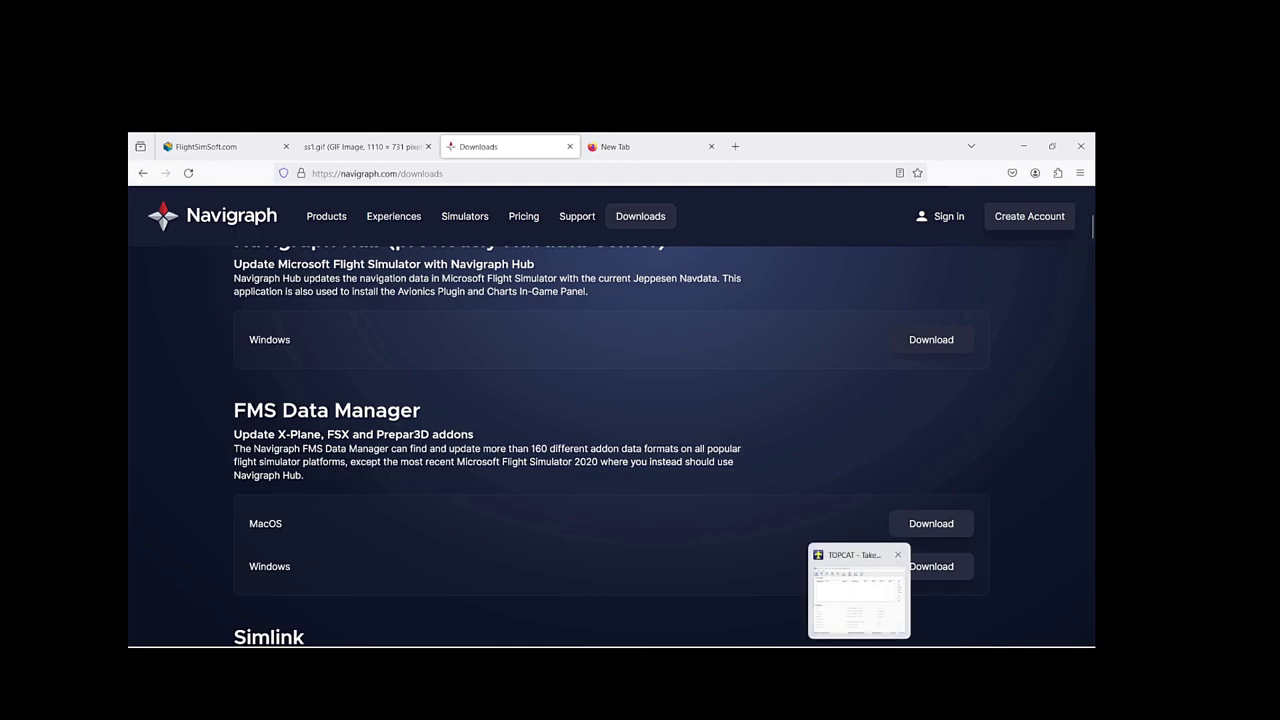
{"action": "mouse_move", "coordinate": [859, 660]}
{"action": "left_click", "coordinate": [859, 590]}
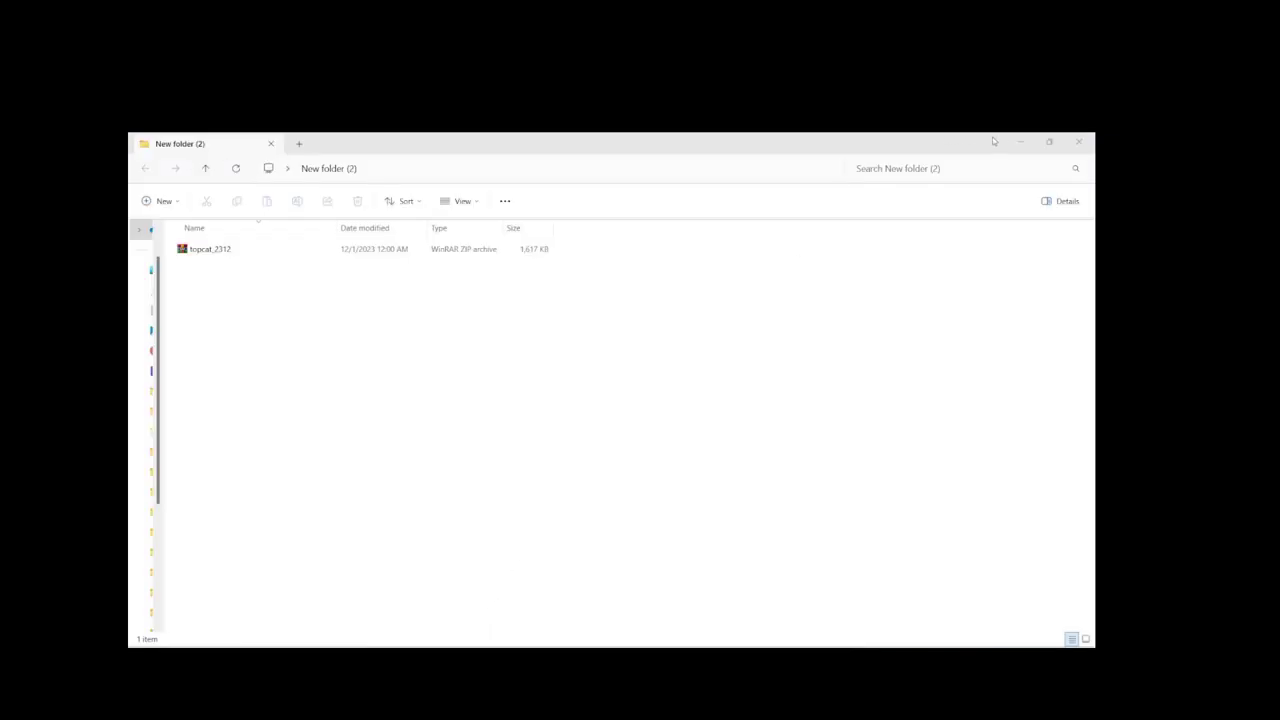
Launch TOPCAT from the topcat_2312 archive in the Explorer folder window
{"action": "left_click", "coordinate": [993, 141]}
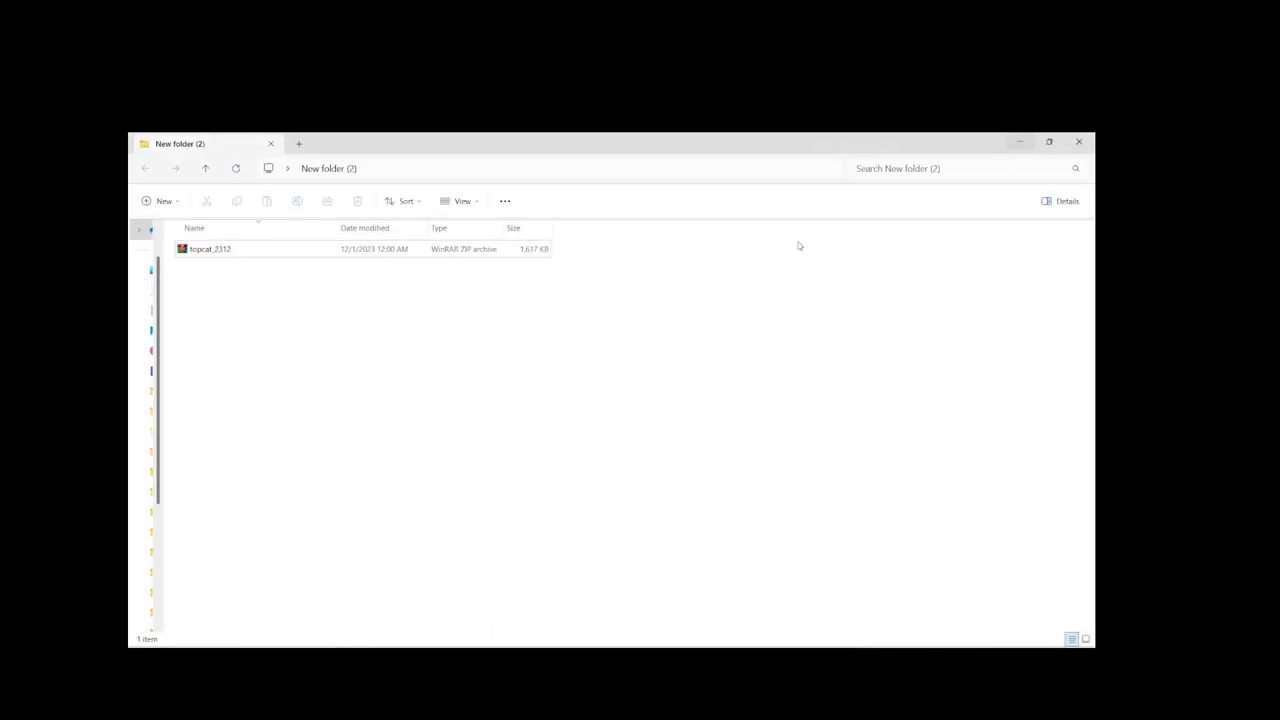
{"action": "left_click", "coordinate": [197, 253]}
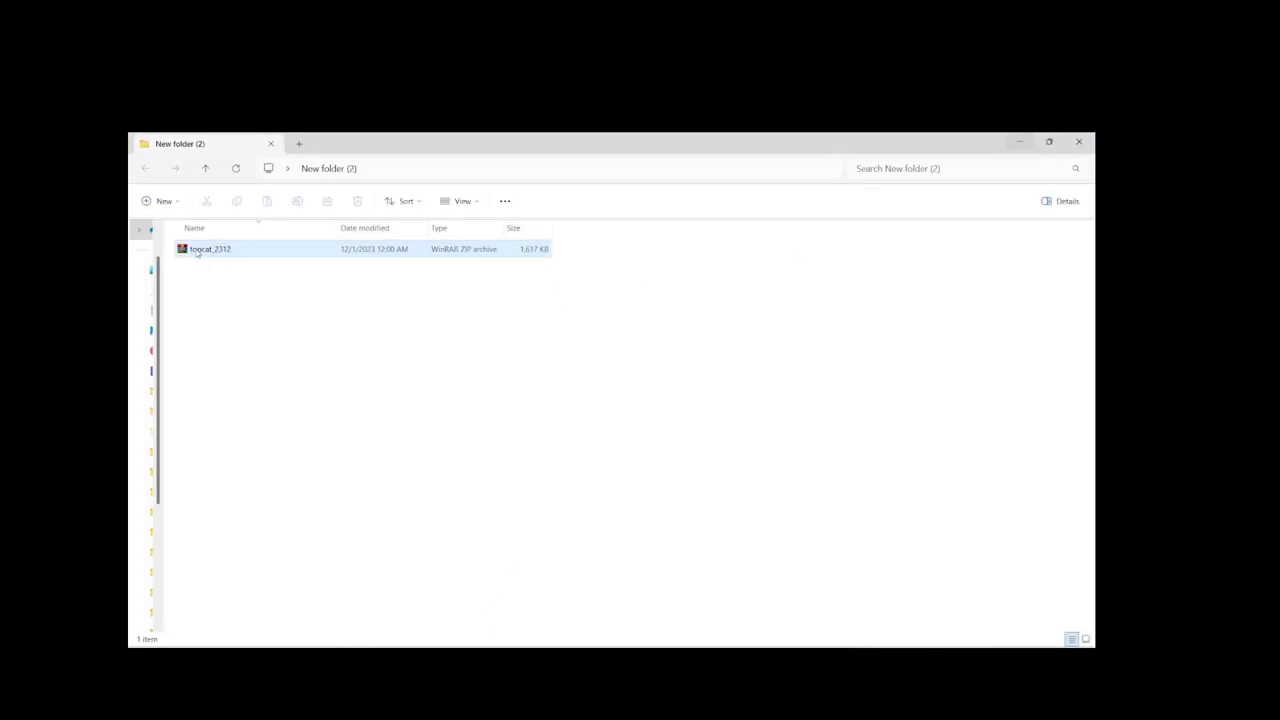
{"action": "double_click", "coordinate": [197, 253]}
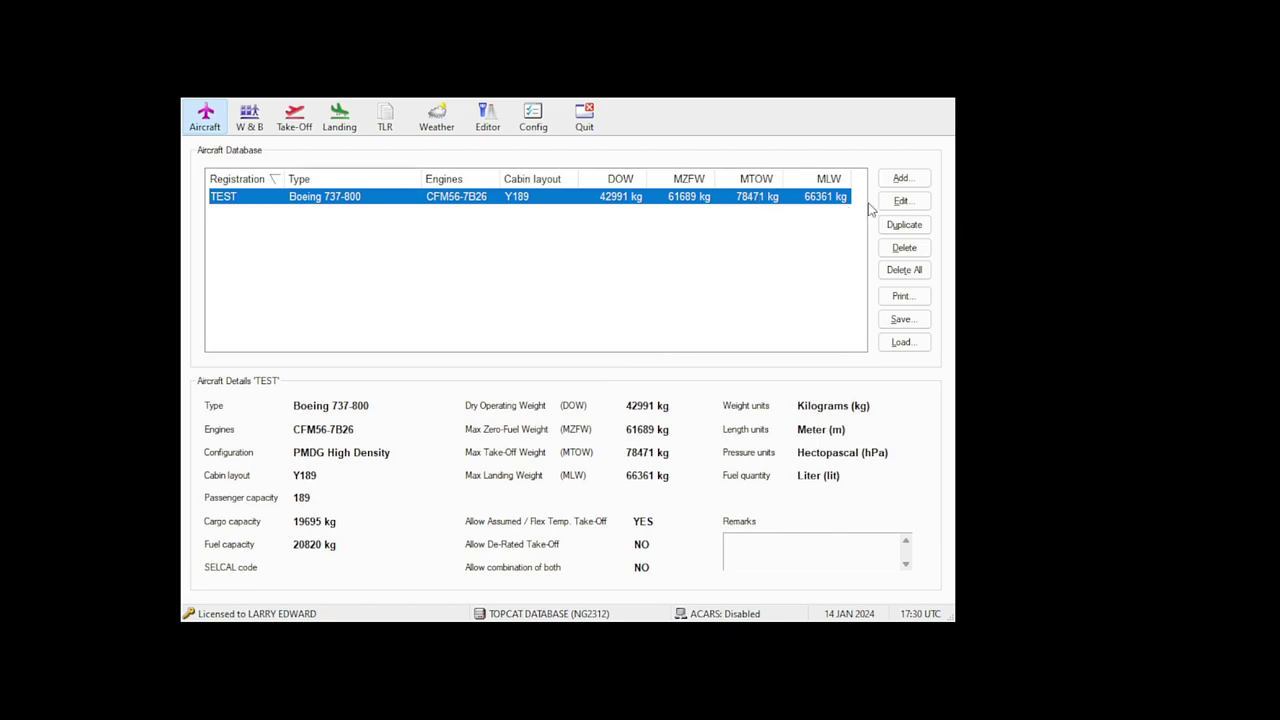
On weight and balance, randomize the passenger and cargo loads and enter flight number DAL12
{"action": "left_click", "coordinate": [252, 122]}
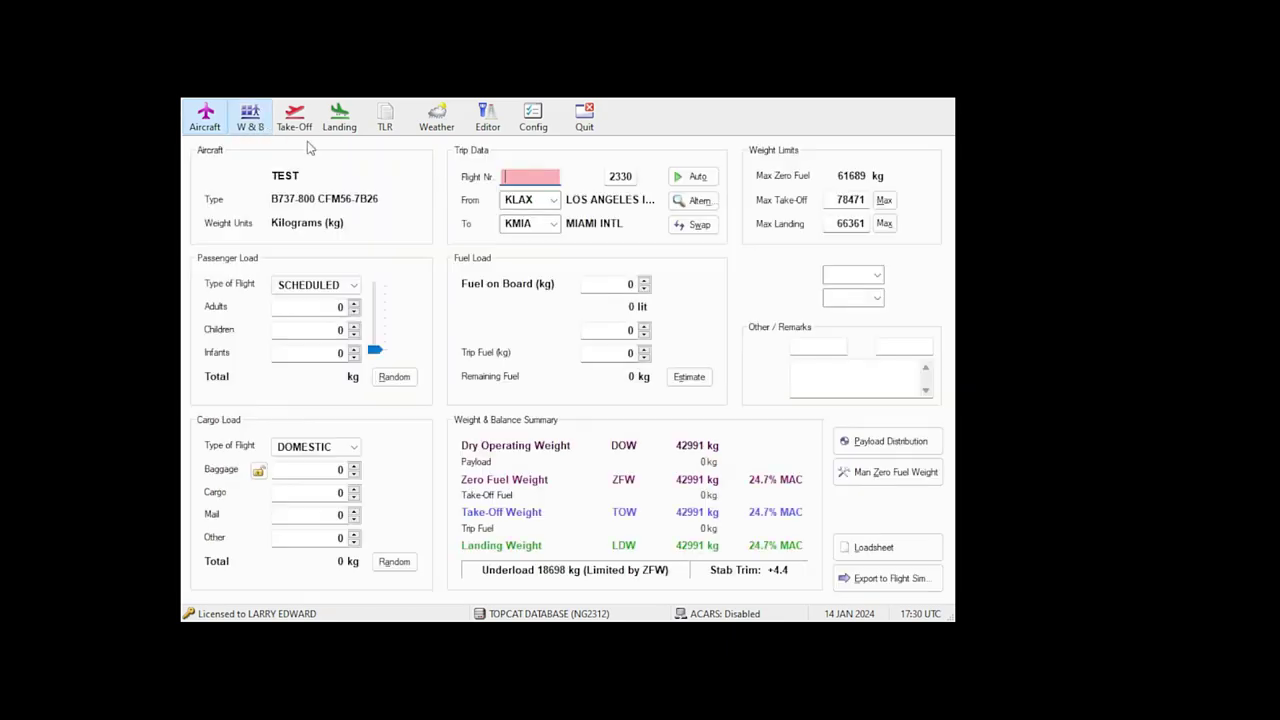
{"action": "left_click", "coordinate": [392, 379]}
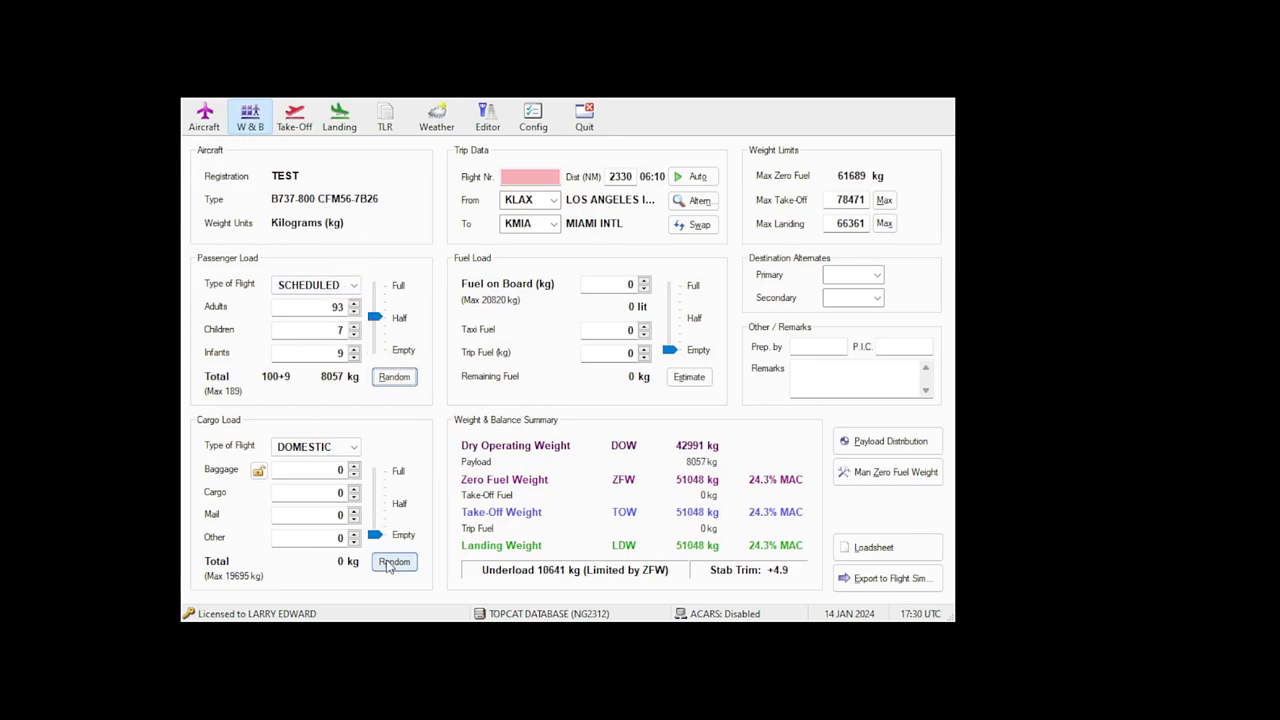
{"action": "left_click", "coordinate": [392, 562]}
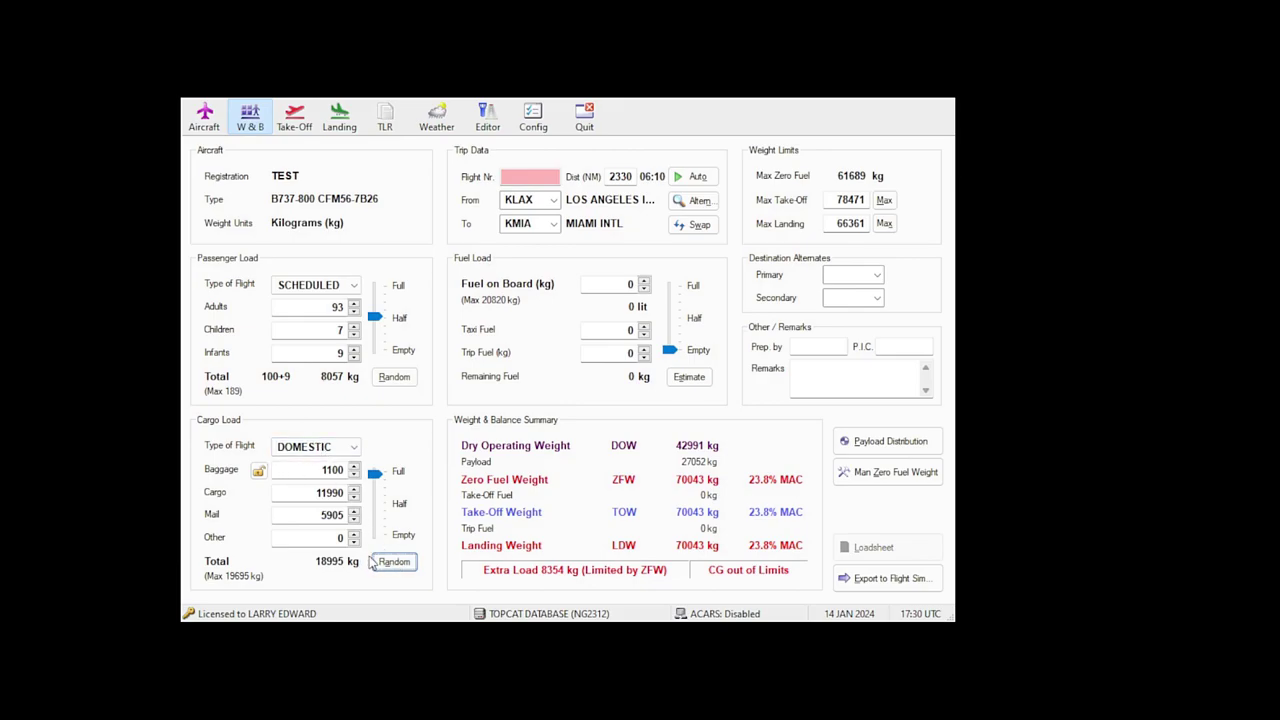
{"action": "left_click", "coordinate": [396, 562]}
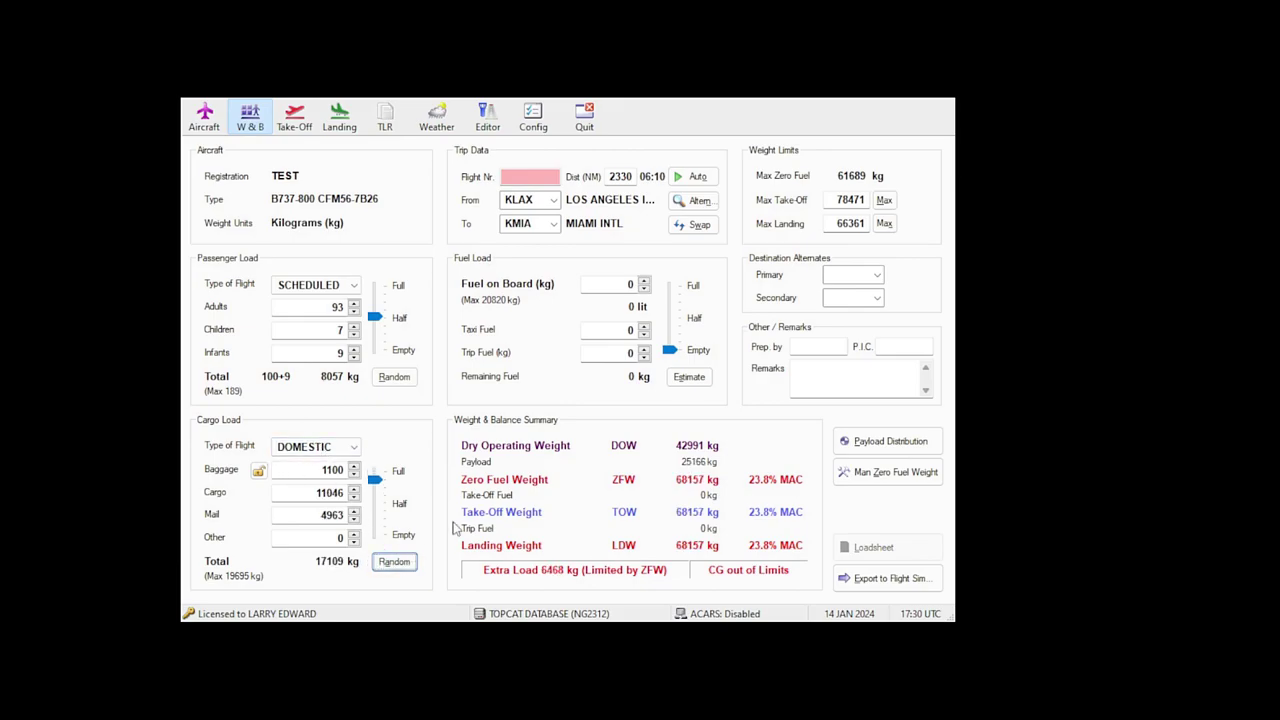
{"action": "left_click", "coordinate": [522, 178]}
{"action": "type", "text": "DAL12"}
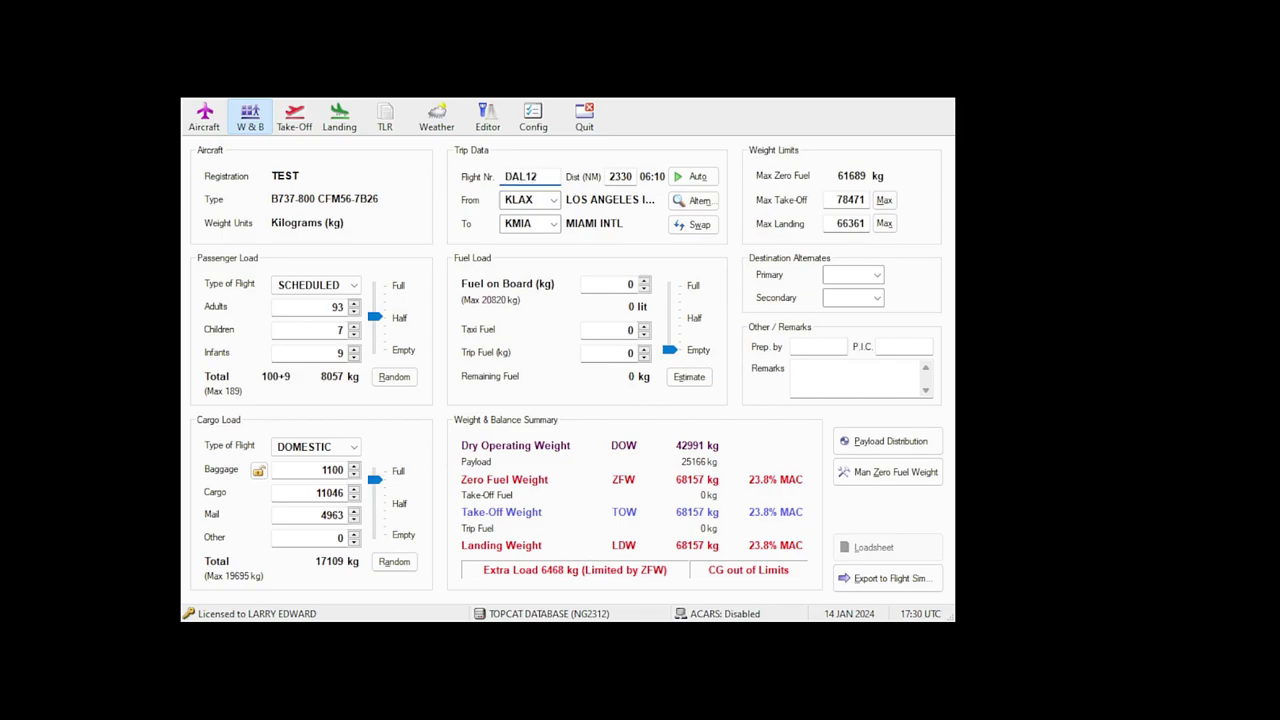
Estimate KLAX–KMIA fuel, cut cargo to about half and fuel to 7494 kg, then redistribute payload
{"action": "left_click", "coordinate": [690, 377]}
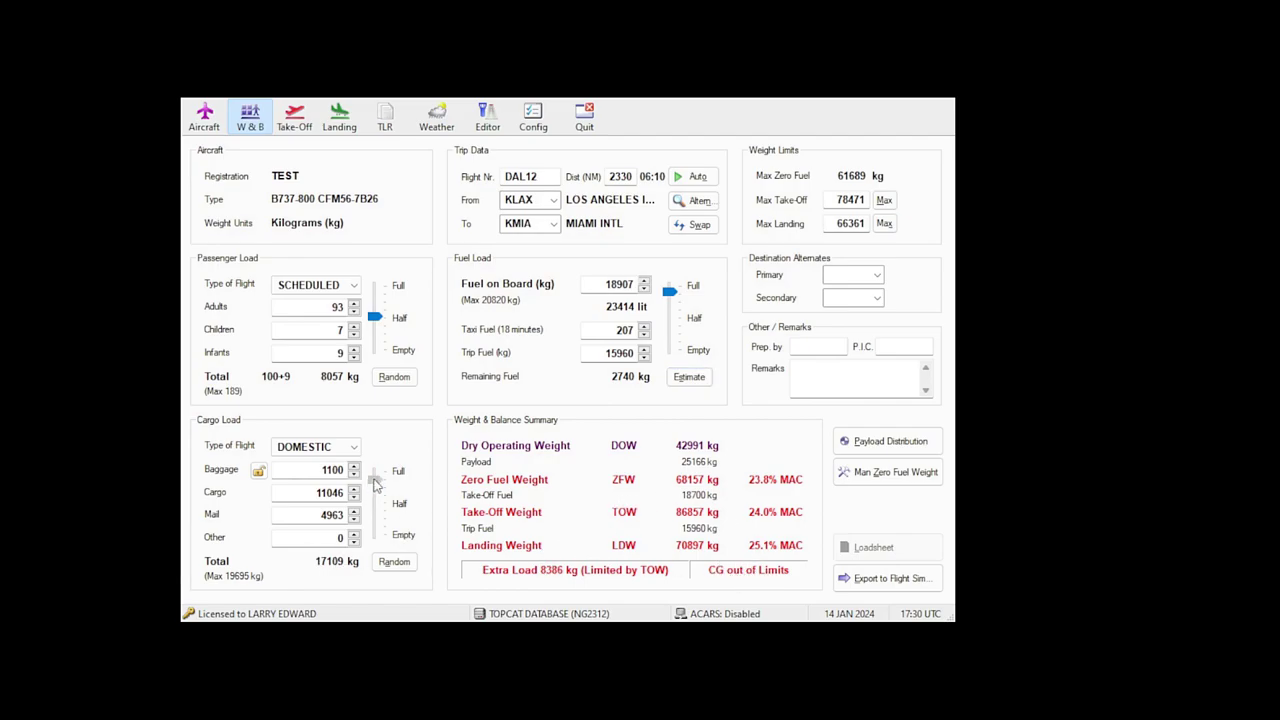
{"action": "left_click_drag", "start_coordinate": [375, 480], "coordinate": [377, 497]}
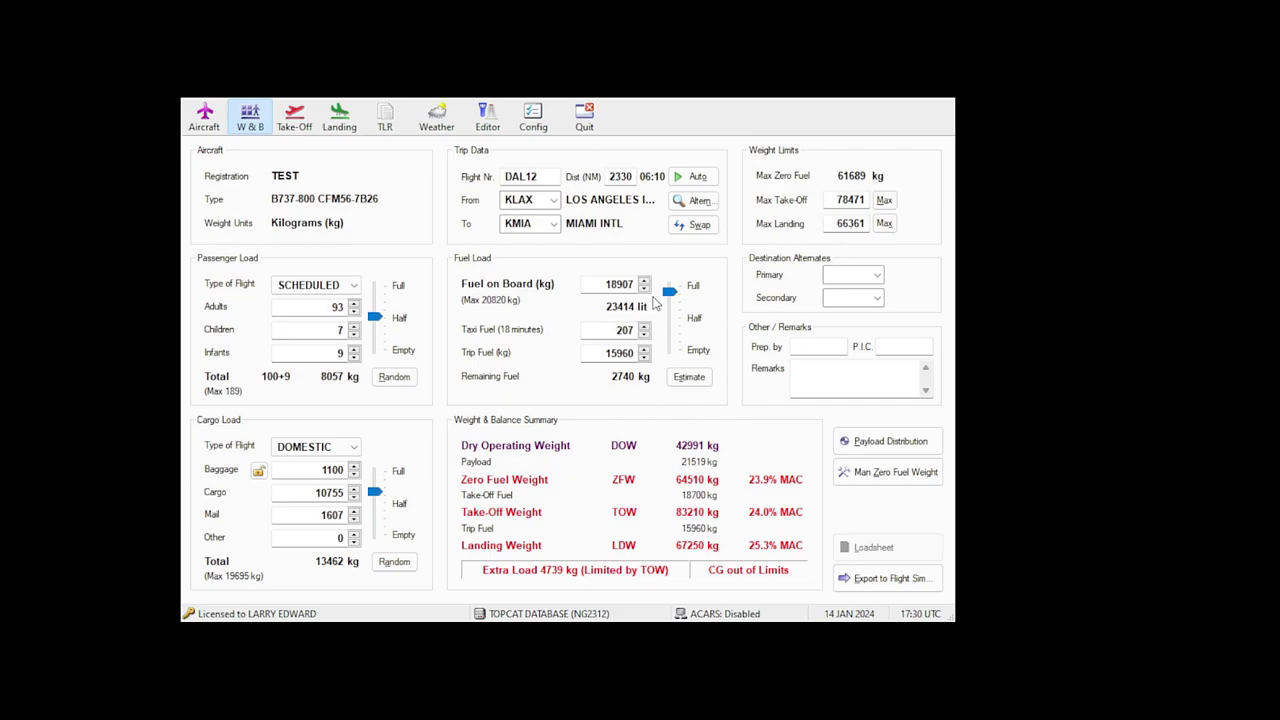
{"action": "left_click_drag", "start_coordinate": [669, 292], "coordinate": [669, 328]}
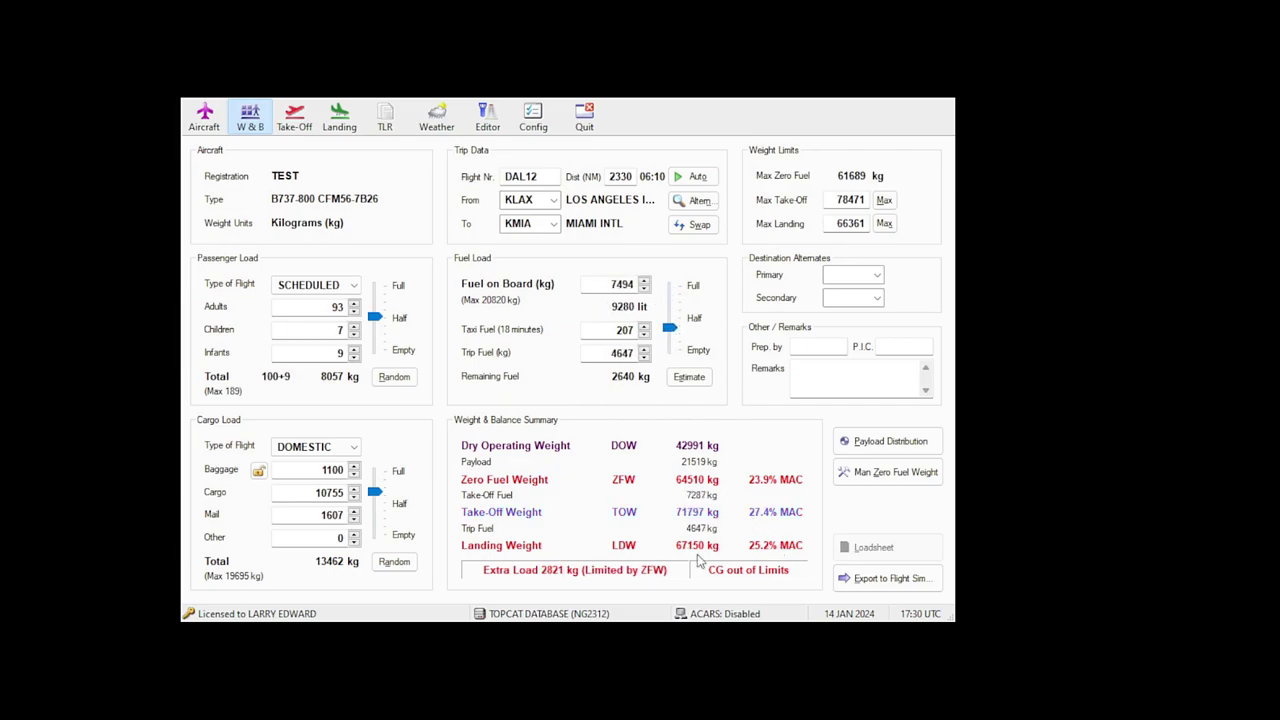
{"action": "left_click", "coordinate": [897, 449]}
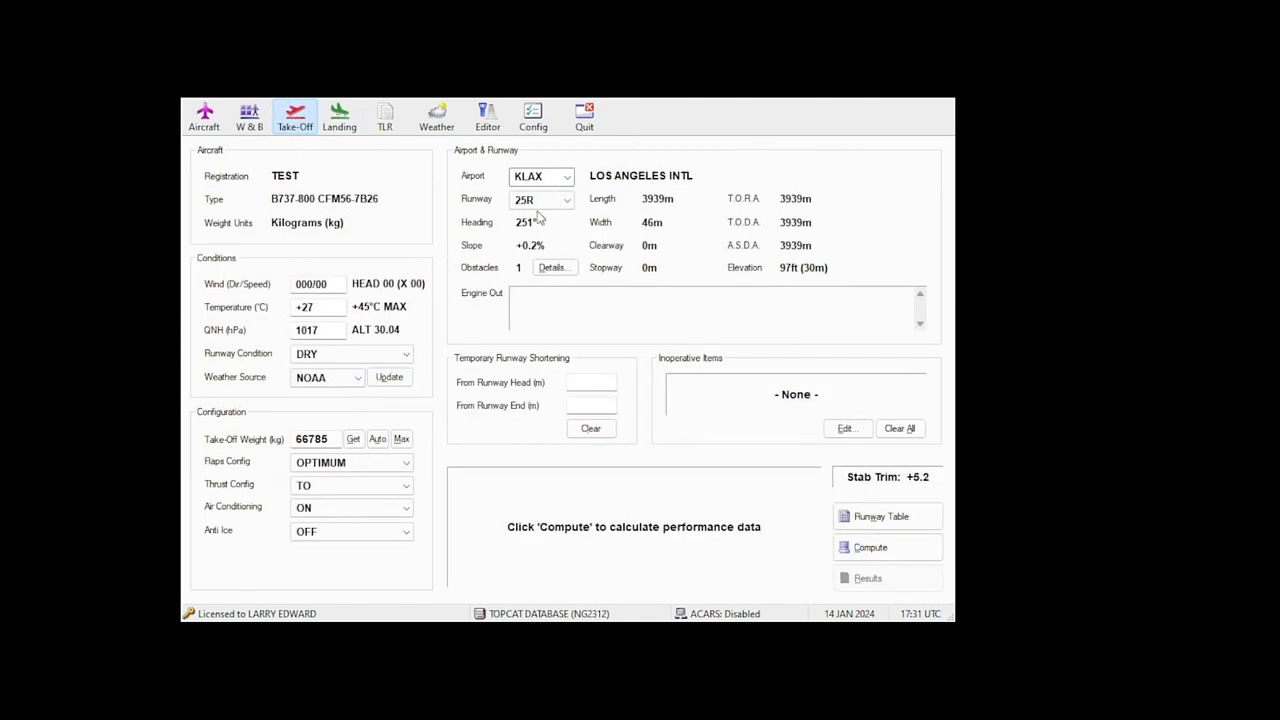
Update KLAX weather from NOAA, giving runway 07L, wind 080/03, +12 °C and QNH 1018
{"action": "left_click", "coordinate": [401, 383]}
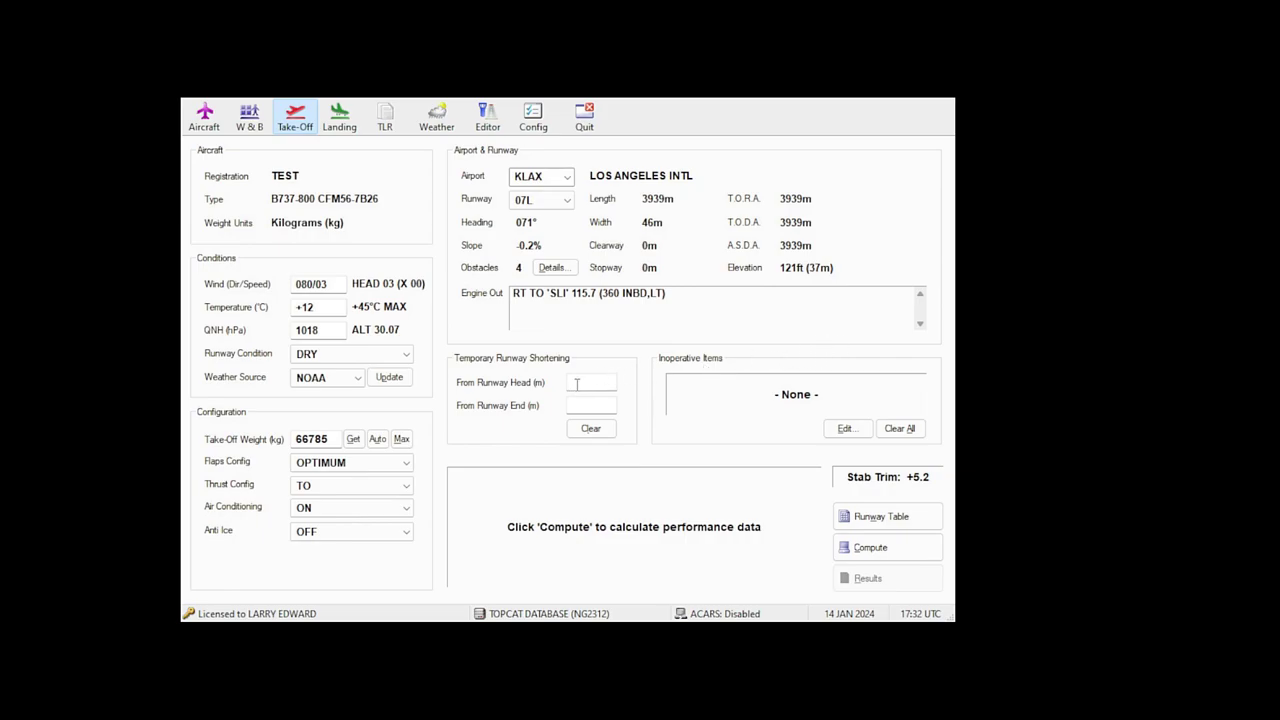
Compute the KLAX take-off performance, yielding FLAPS 1 and an 84910 kg limit weight
{"action": "left_click", "coordinate": [866, 546]}
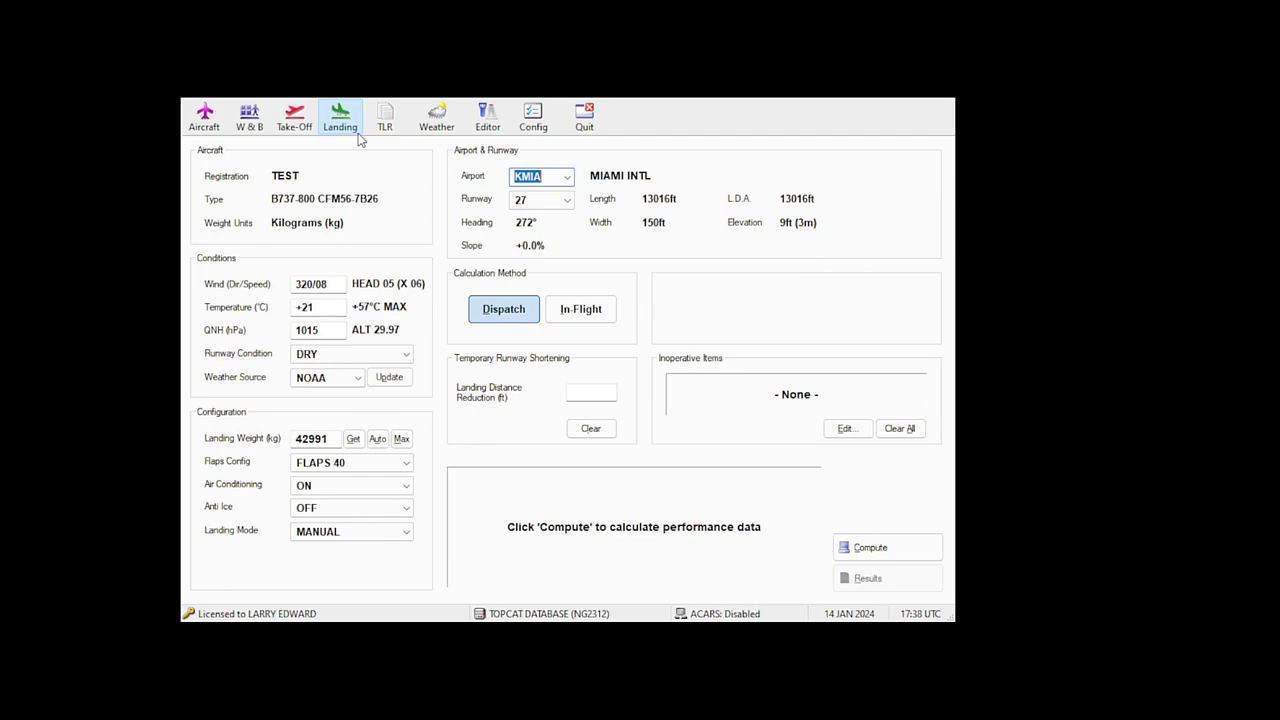
Open the TOPCAT user guide and view its sample loadsheet, take-off report and individual runway table
{"action": "key", "text": "F1"}
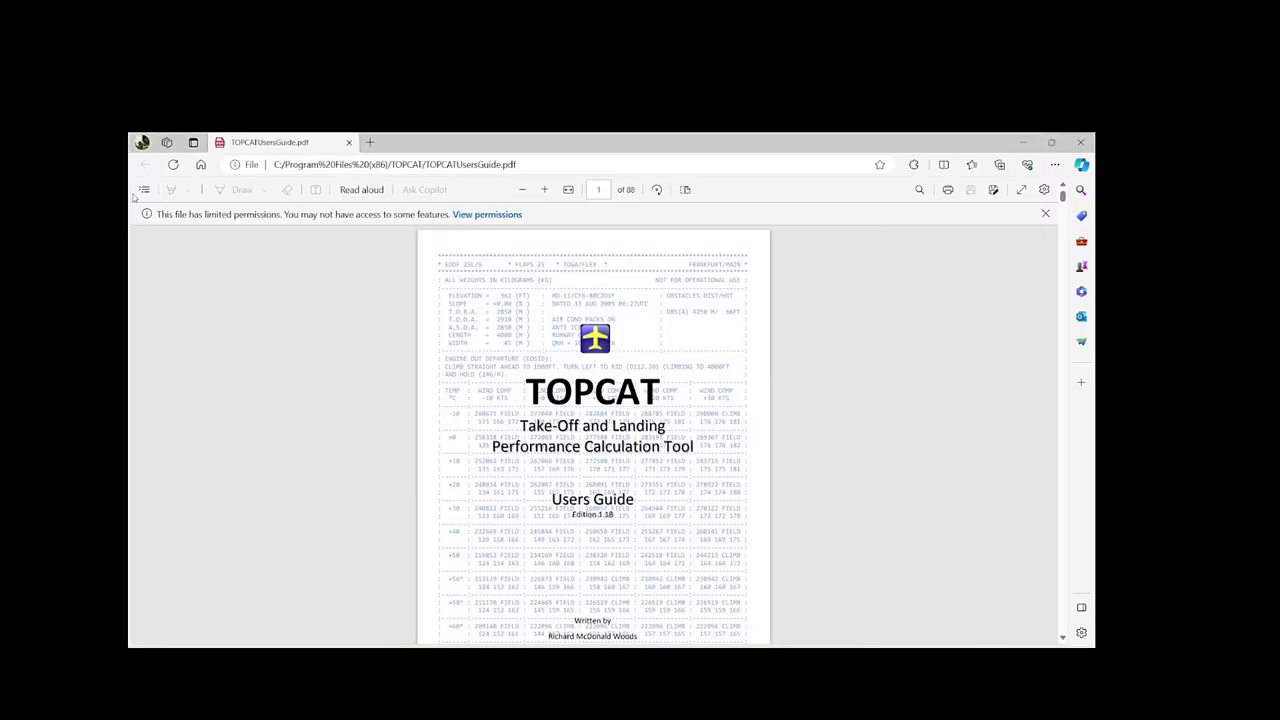
{"action": "left_click", "coordinate": [144, 189]}
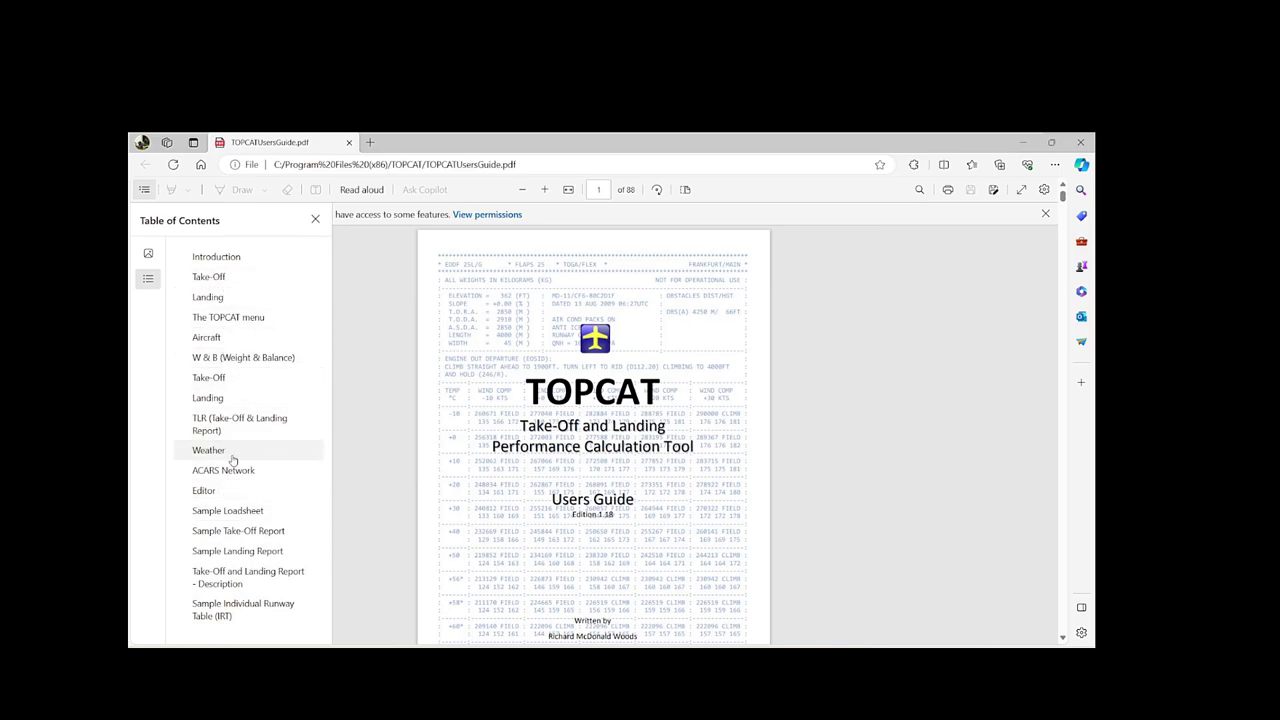
{"action": "left_click", "coordinate": [242, 512]}
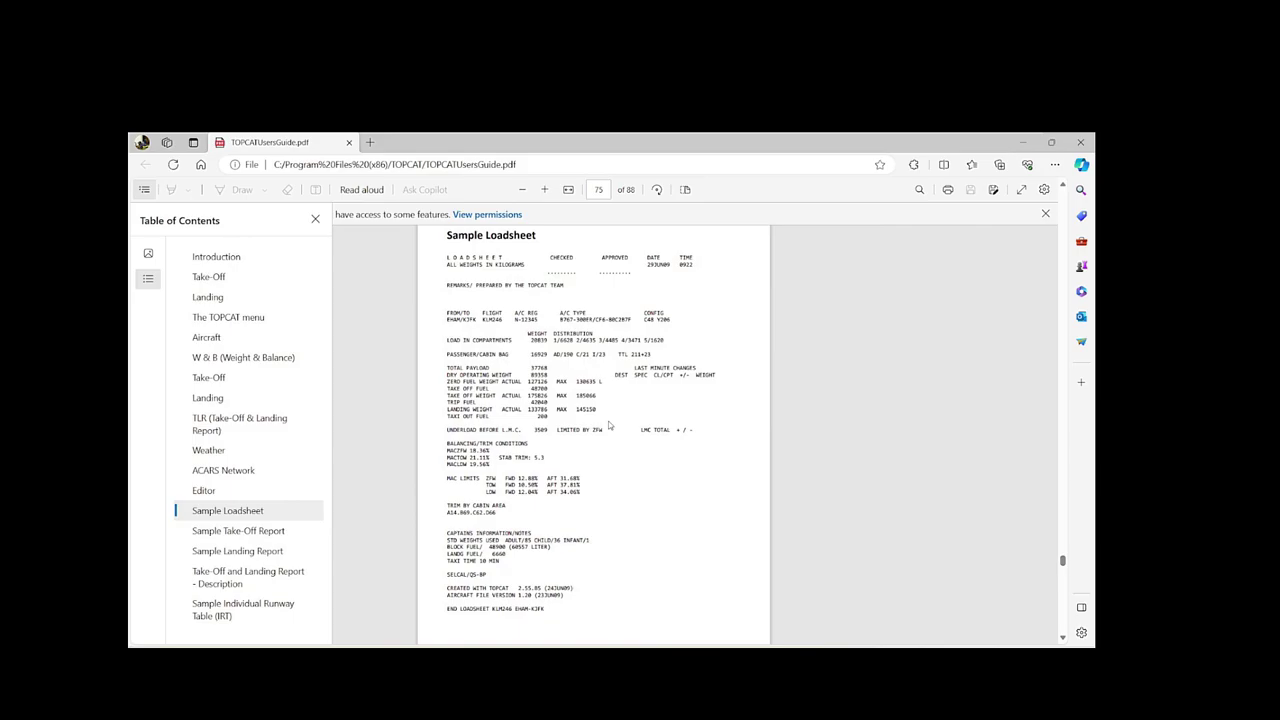
{"action": "scroll", "coordinate": [608, 425], "scroll_direction": "down", "scroll_amount": 2}
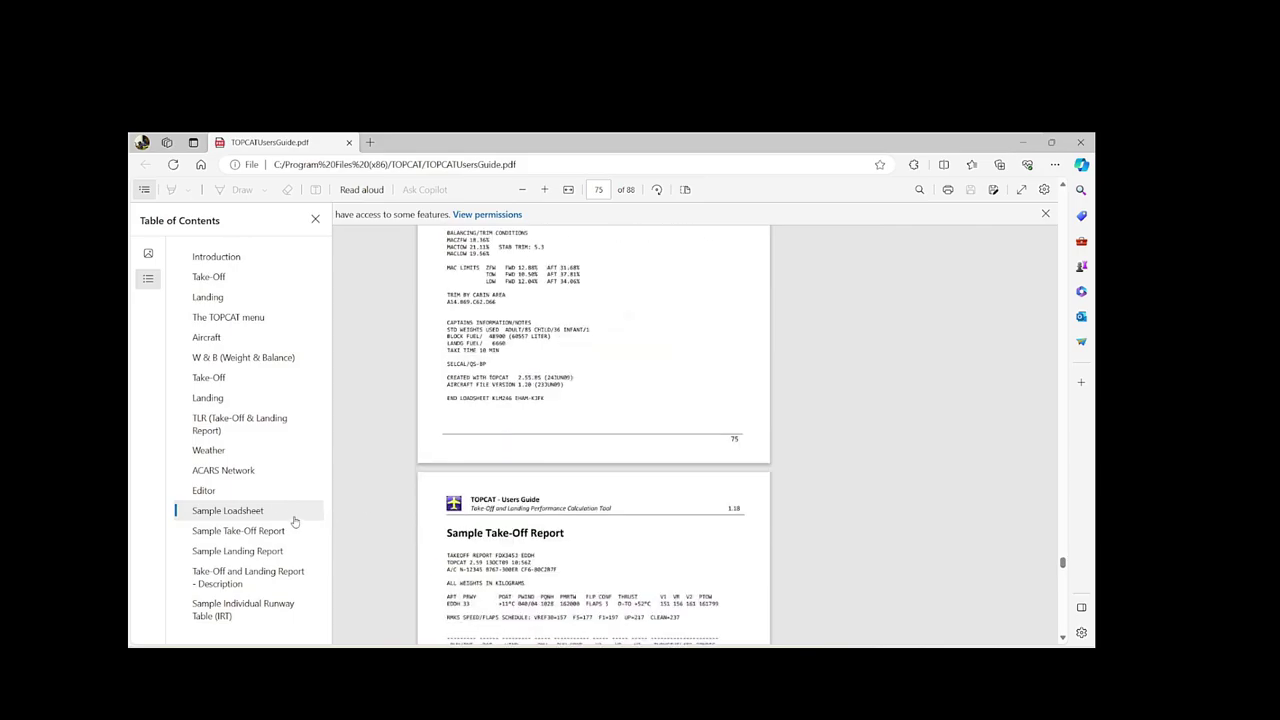
{"action": "left_click", "coordinate": [245, 535]}
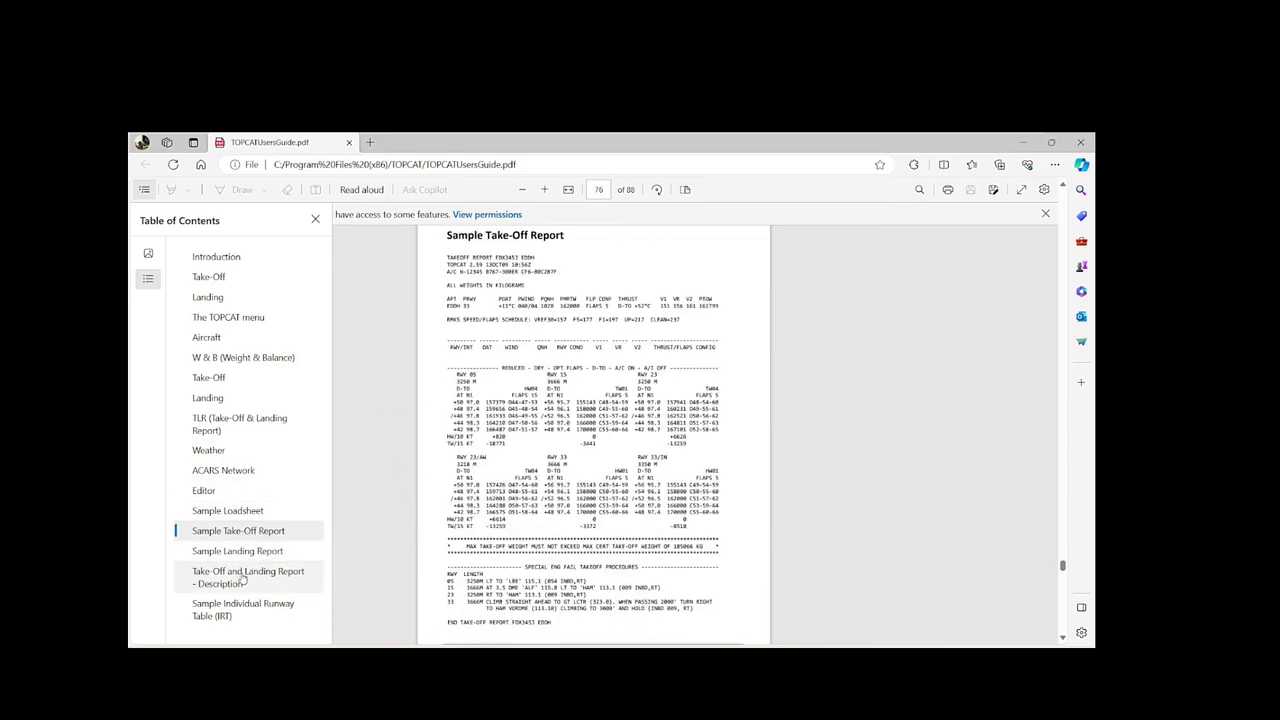
{"action": "left_click", "coordinate": [224, 611]}
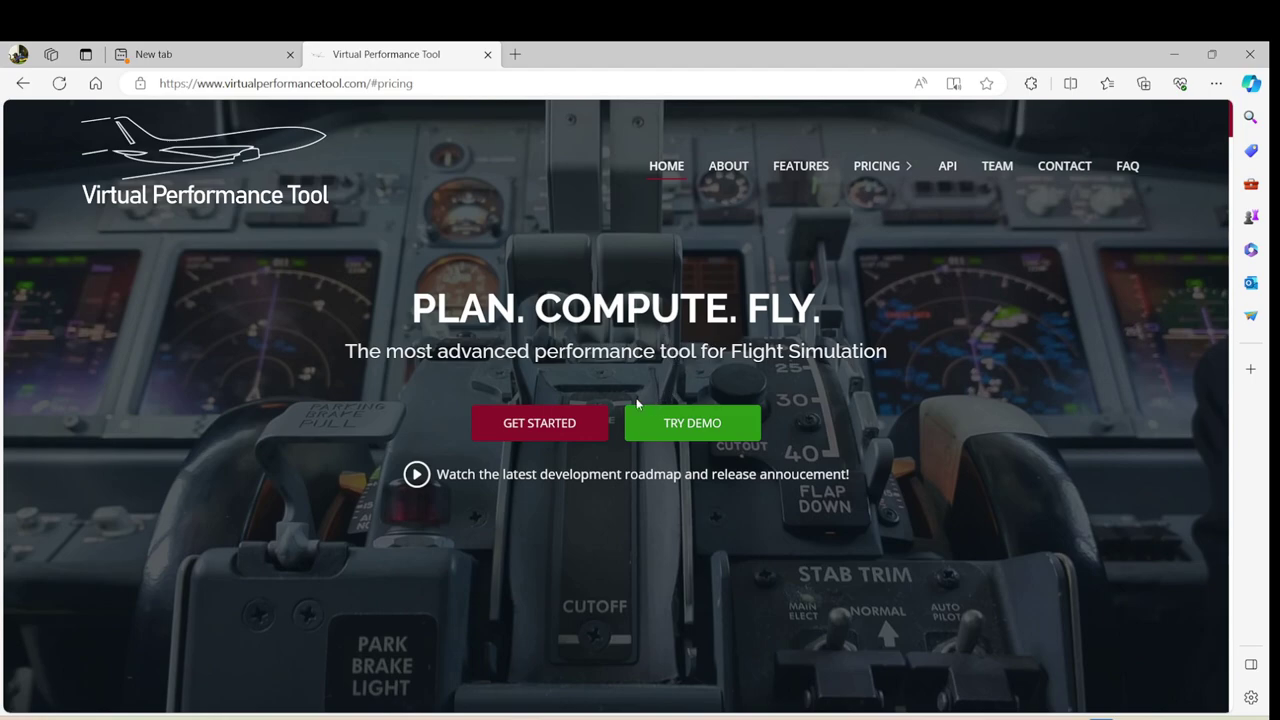
Scroll the Virtual Performance Tool homepage, then open FEATURES down to Advanced TakeOff Calculation
{"action": "scroll", "coordinate": [760, 398], "scroll_direction": "down", "scroll_amount": 2}
{"action": "scroll", "coordinate": [750, 402], "scroll_direction": "down", "scroll_amount": 3}
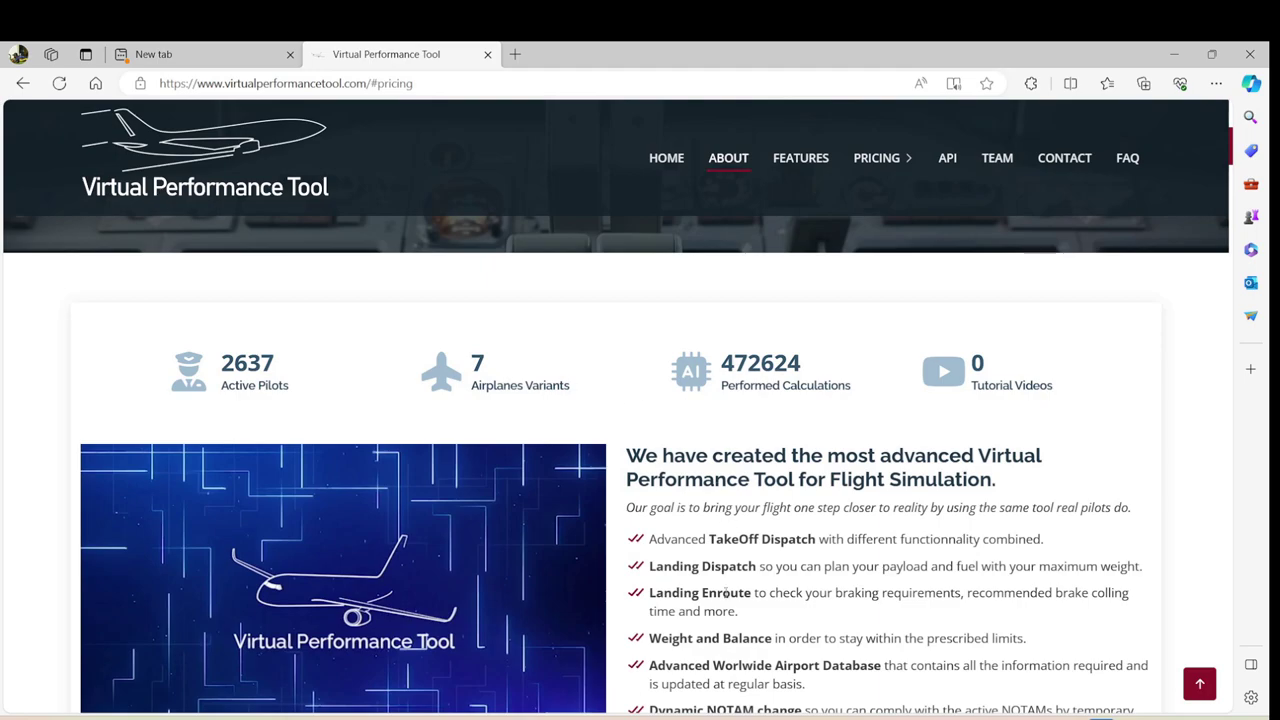
{"action": "scroll", "coordinate": [737, 611], "scroll_direction": "down", "scroll_amount": 1}
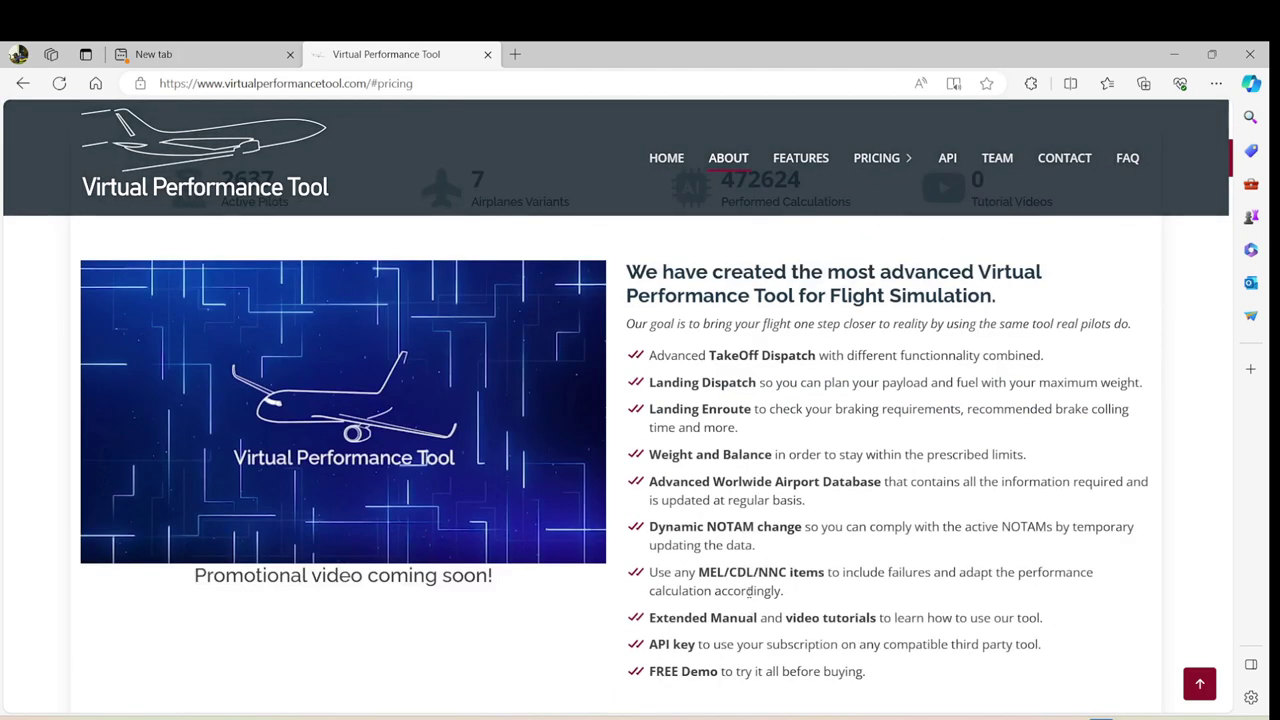
{"action": "scroll", "coordinate": [704, 537], "scroll_direction": "up", "scroll_amount": 3}
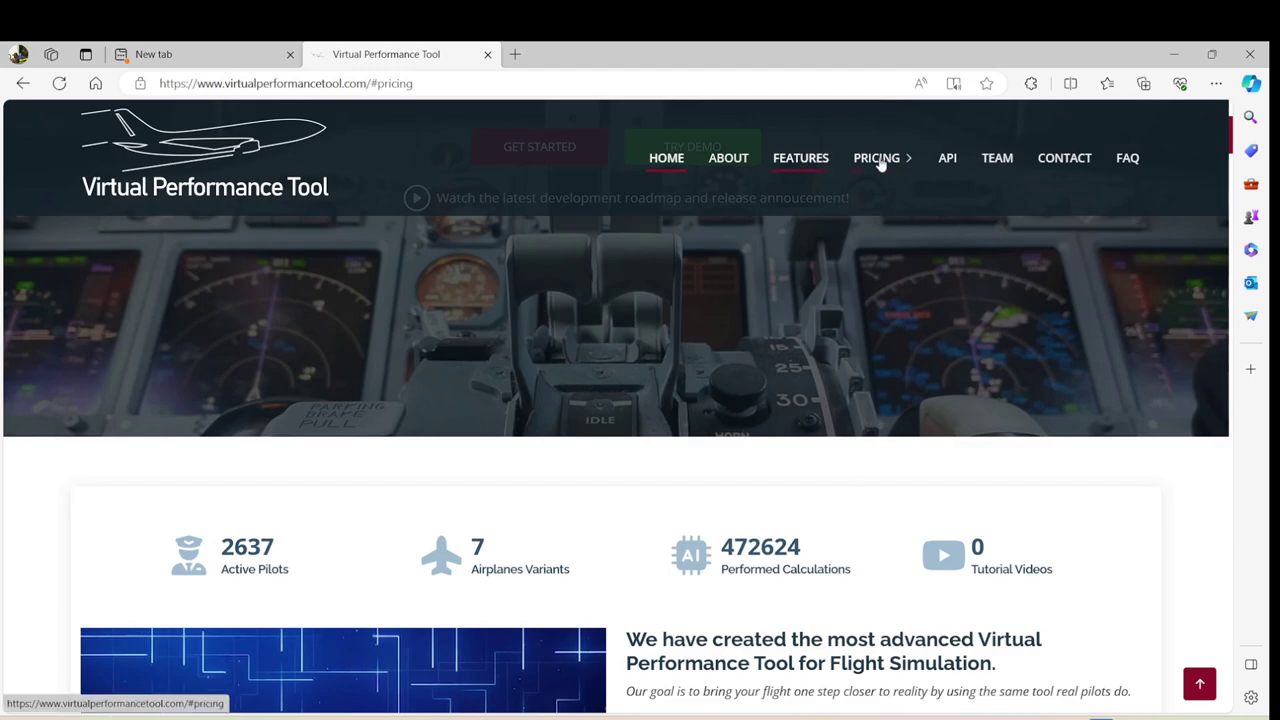
{"action": "left_click", "coordinate": [800, 160]}
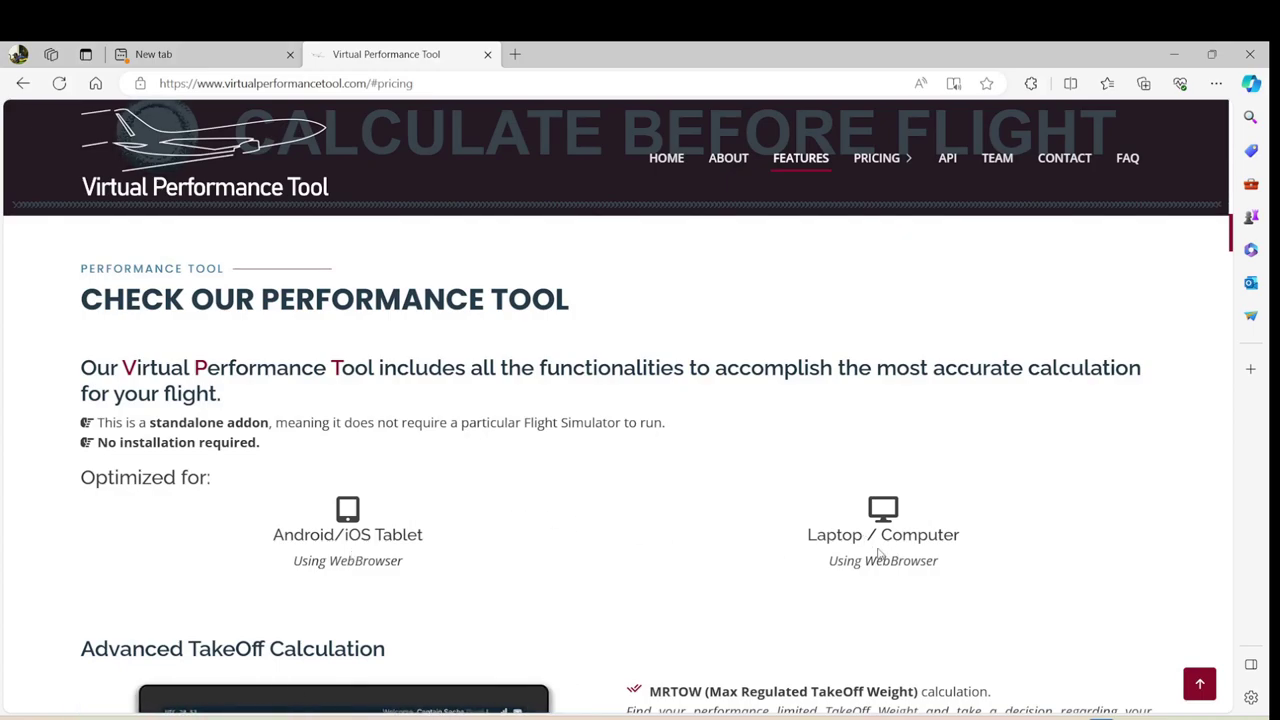
{"action": "scroll", "coordinate": [580, 465], "scroll_direction": "down", "scroll_amount": 3}
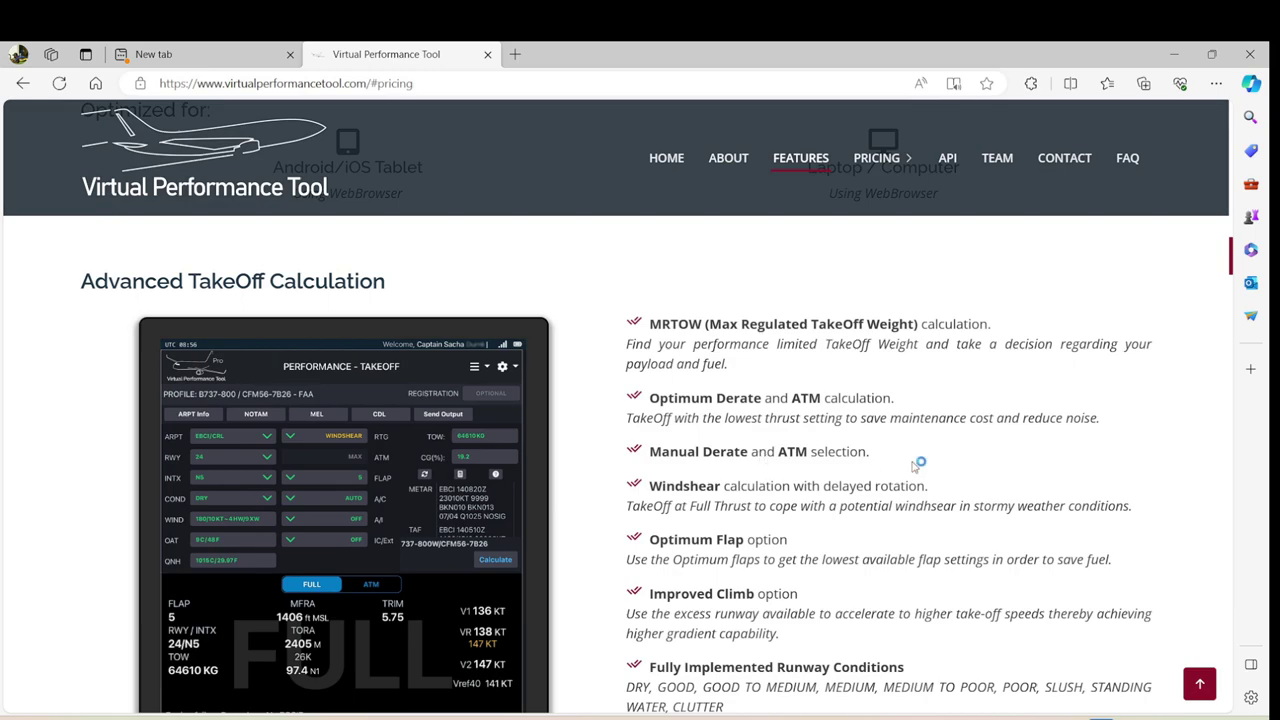
{"action": "left_click", "coordinate": [873, 160]}
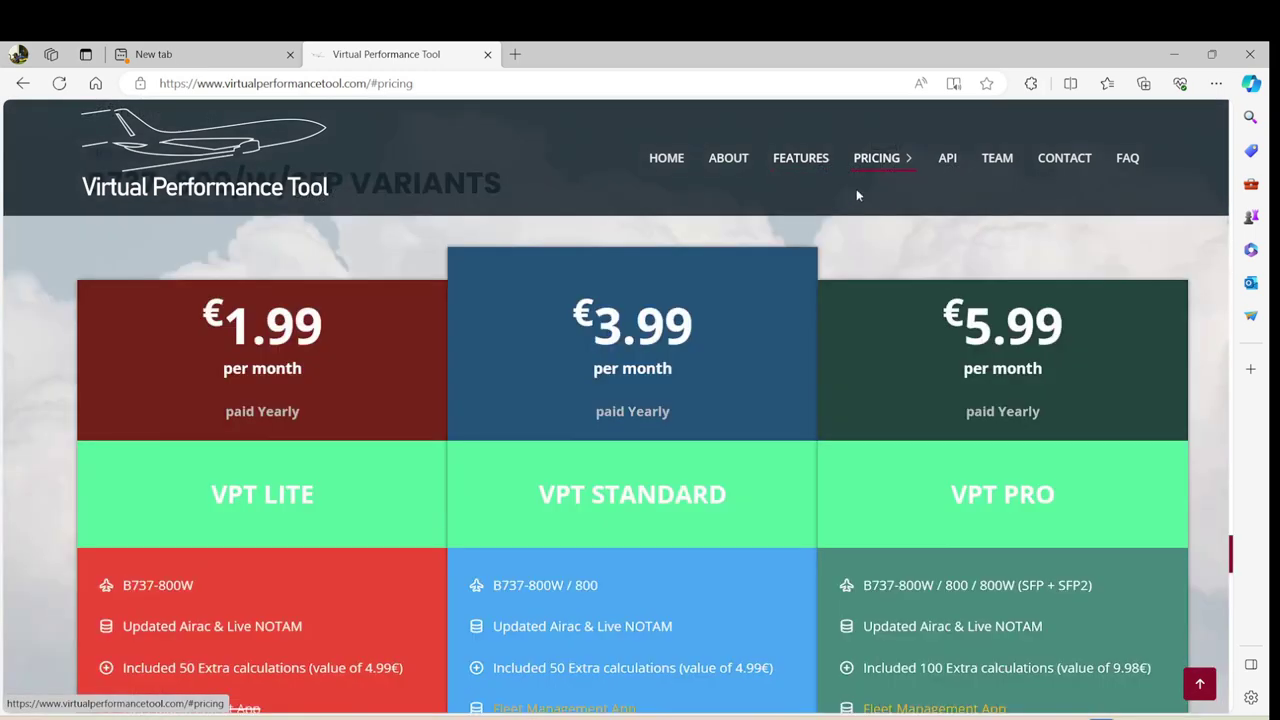
{"action": "scroll", "coordinate": [486, 401], "scroll_direction": "down", "scroll_amount": 3}
{"action": "scroll", "coordinate": [487, 405], "scroll_direction": "down", "scroll_amount": 2}
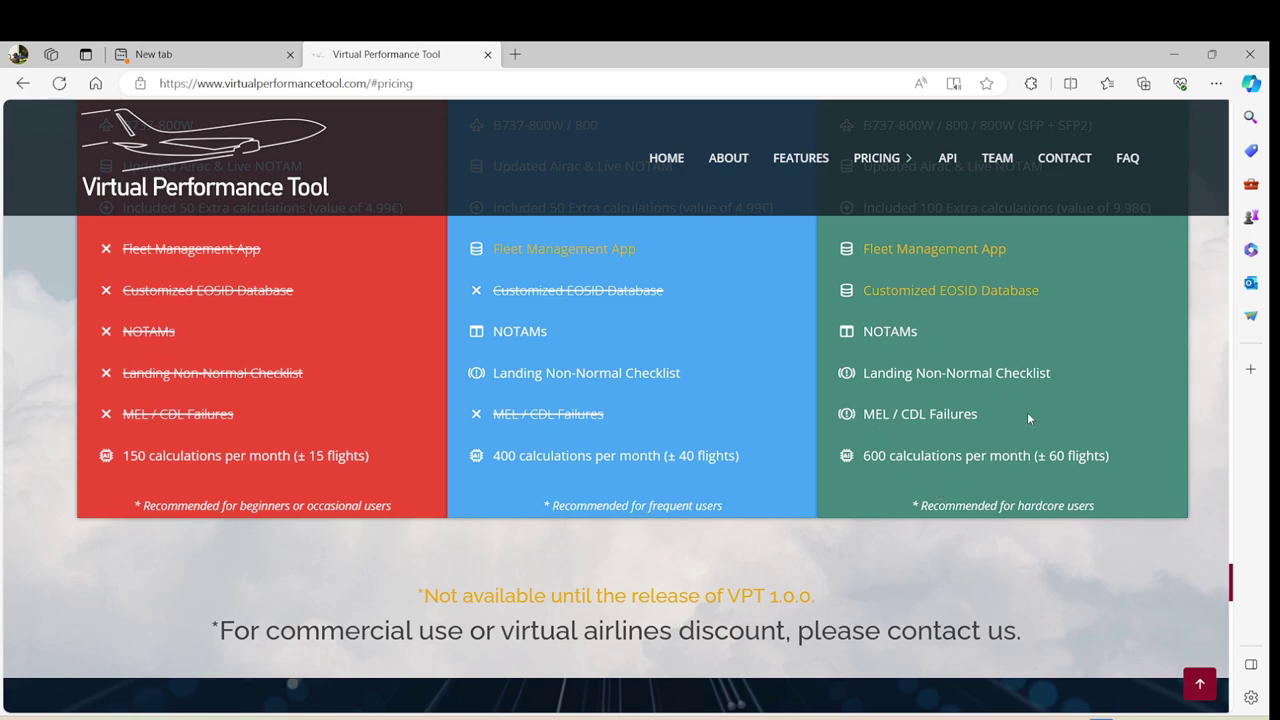
{"action": "scroll", "coordinate": [1027, 413], "scroll_direction": "up", "scroll_amount": 1}
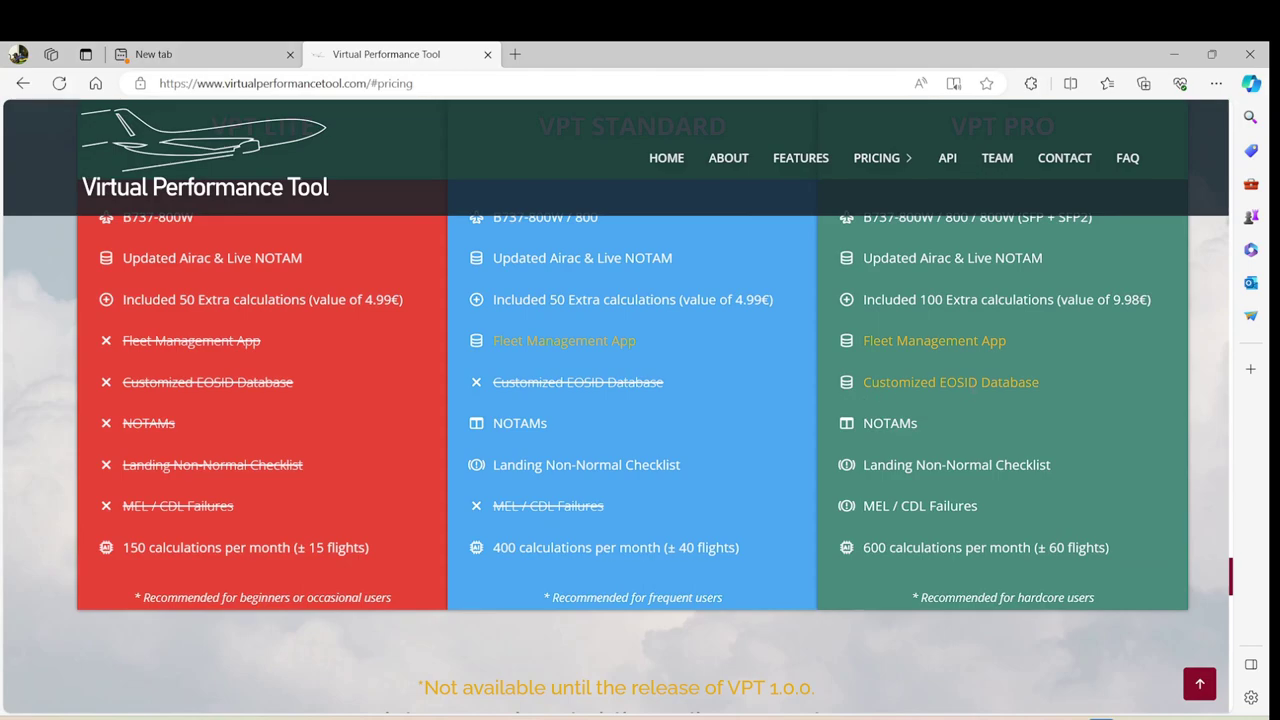
{"action": "scroll", "coordinate": [627, 481], "scroll_direction": "up", "scroll_amount": 2}
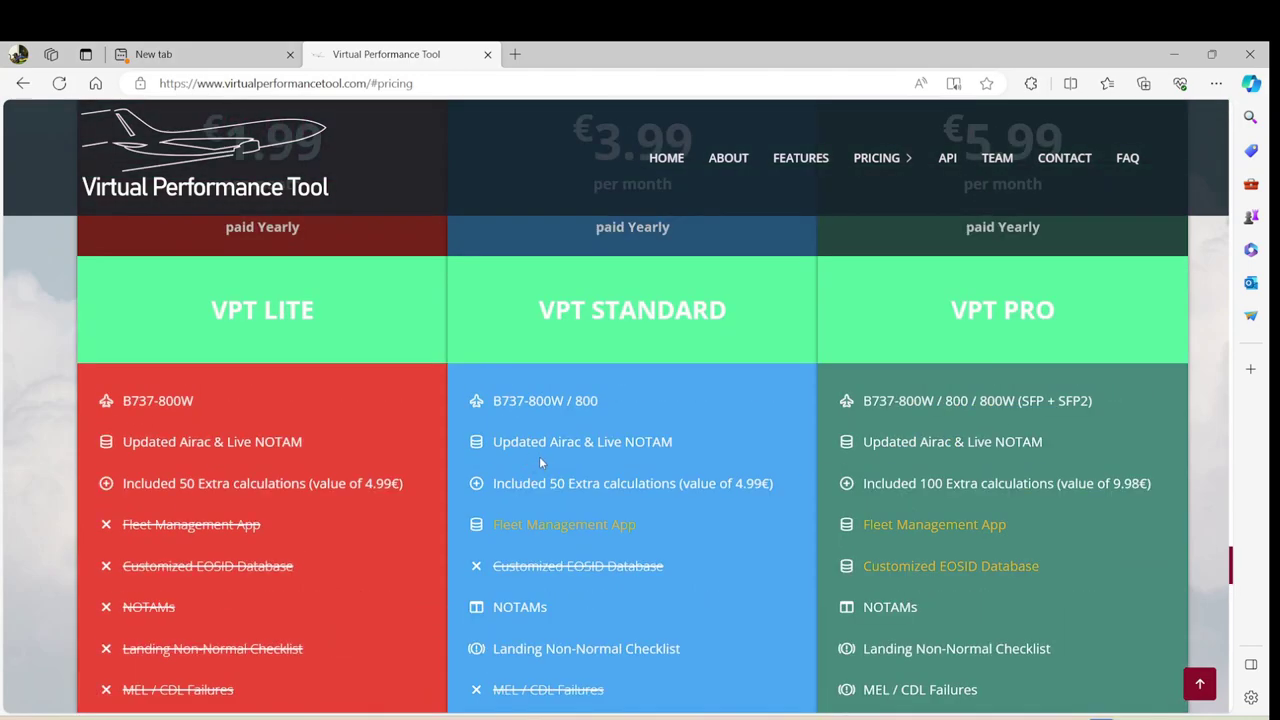
{"action": "scroll", "coordinate": [586, 332], "scroll_direction": "up", "scroll_amount": 2}
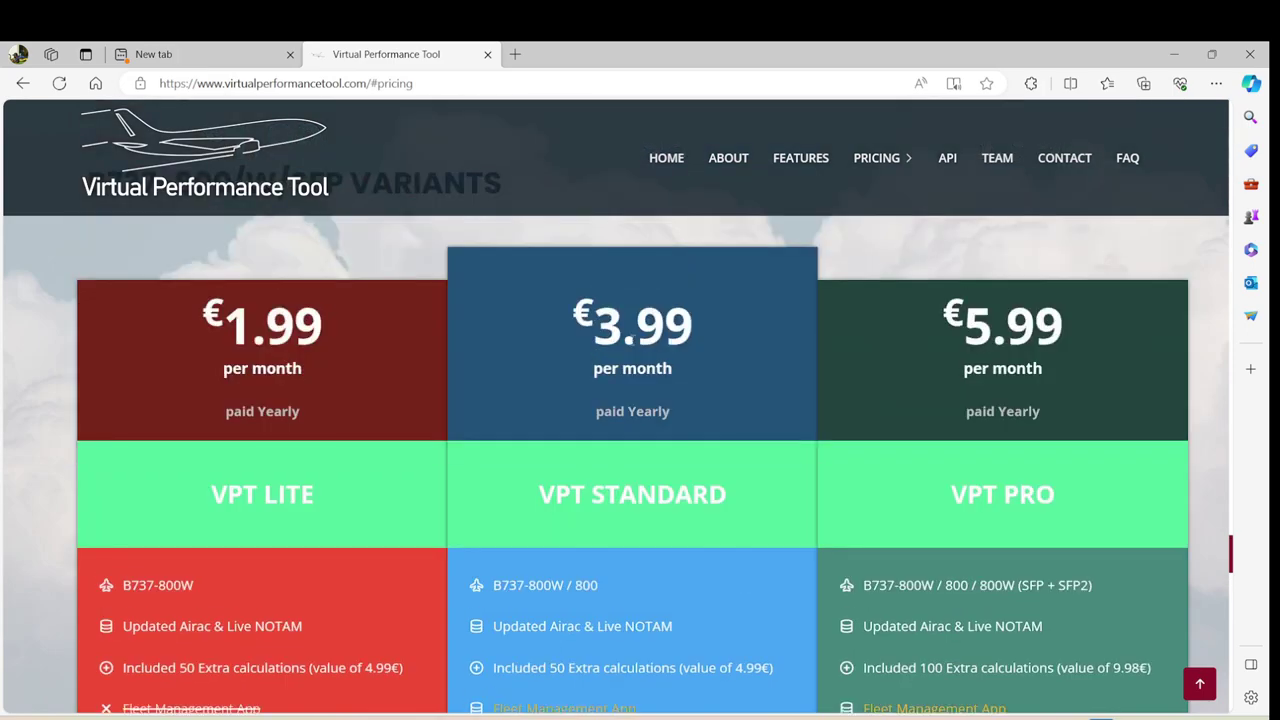
{"action": "scroll", "coordinate": [642, 404], "scroll_direction": "down", "scroll_amount": 3}
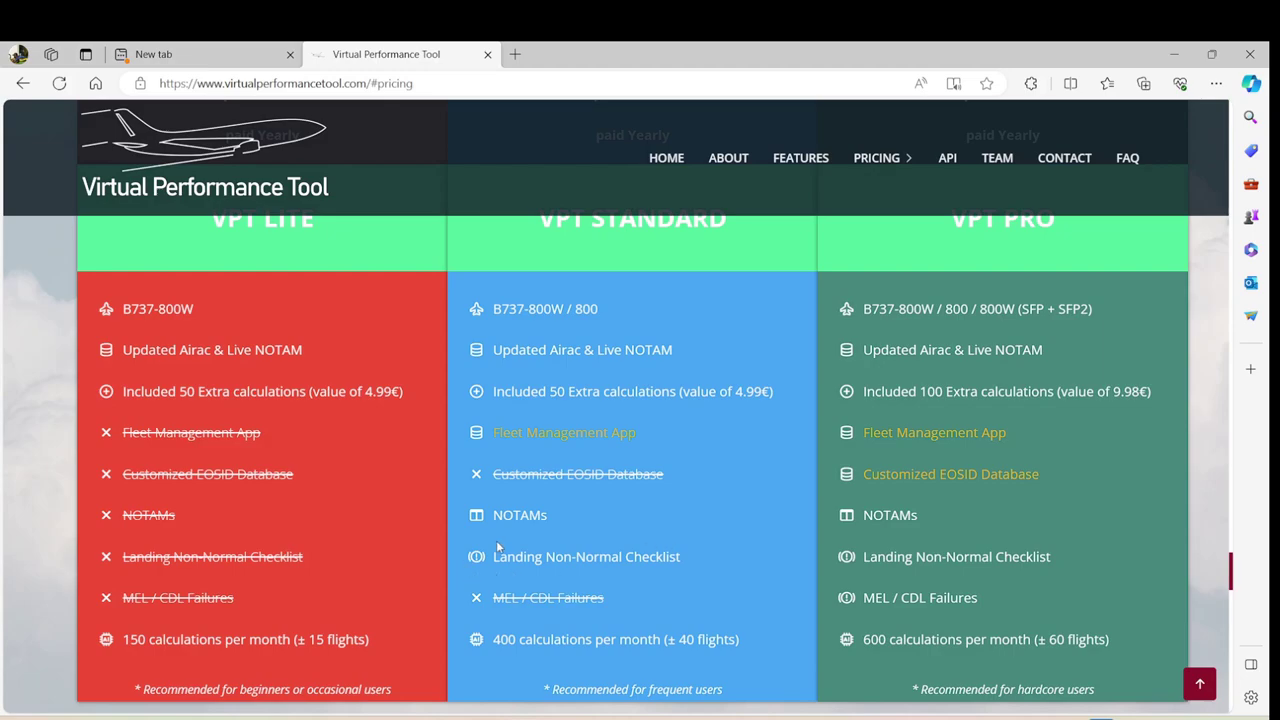
{"action": "scroll", "coordinate": [757, 555], "scroll_direction": "up", "scroll_amount": 5}
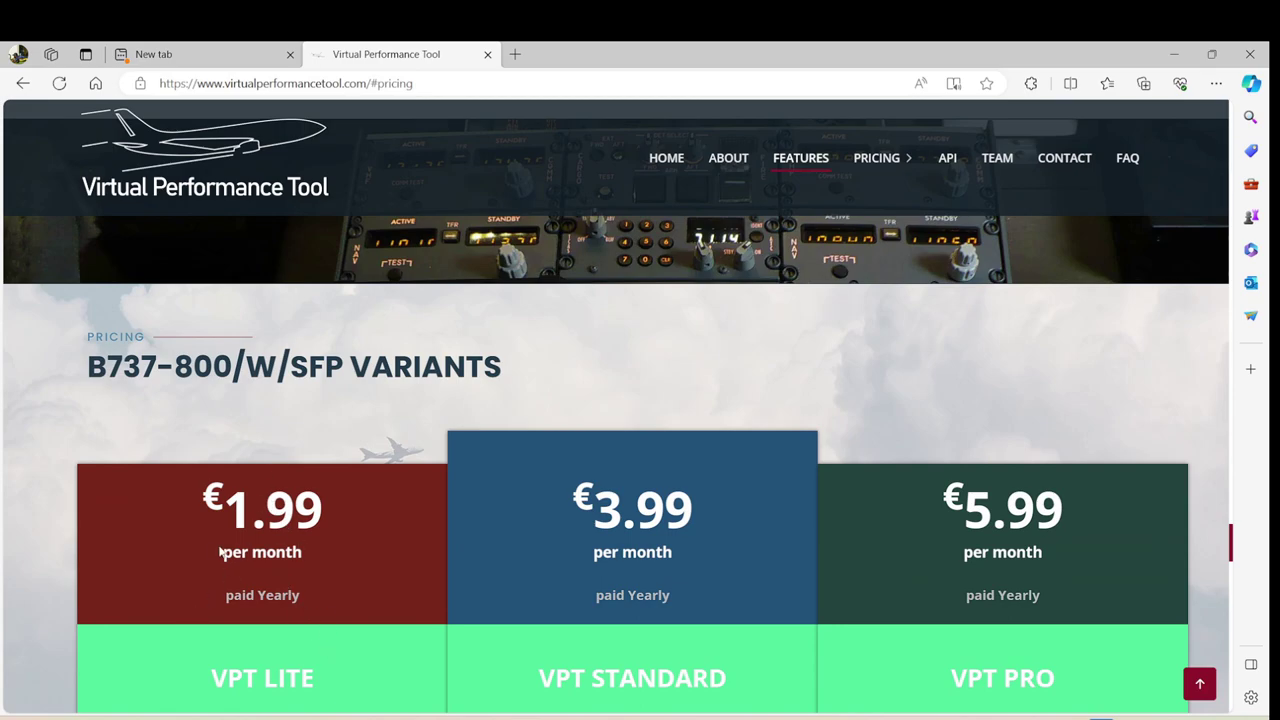
{"action": "scroll", "coordinate": [231, 590], "scroll_direction": "down", "scroll_amount": 3}
{"action": "scroll", "coordinate": [375, 578], "scroll_direction": "up", "scroll_amount": 2}
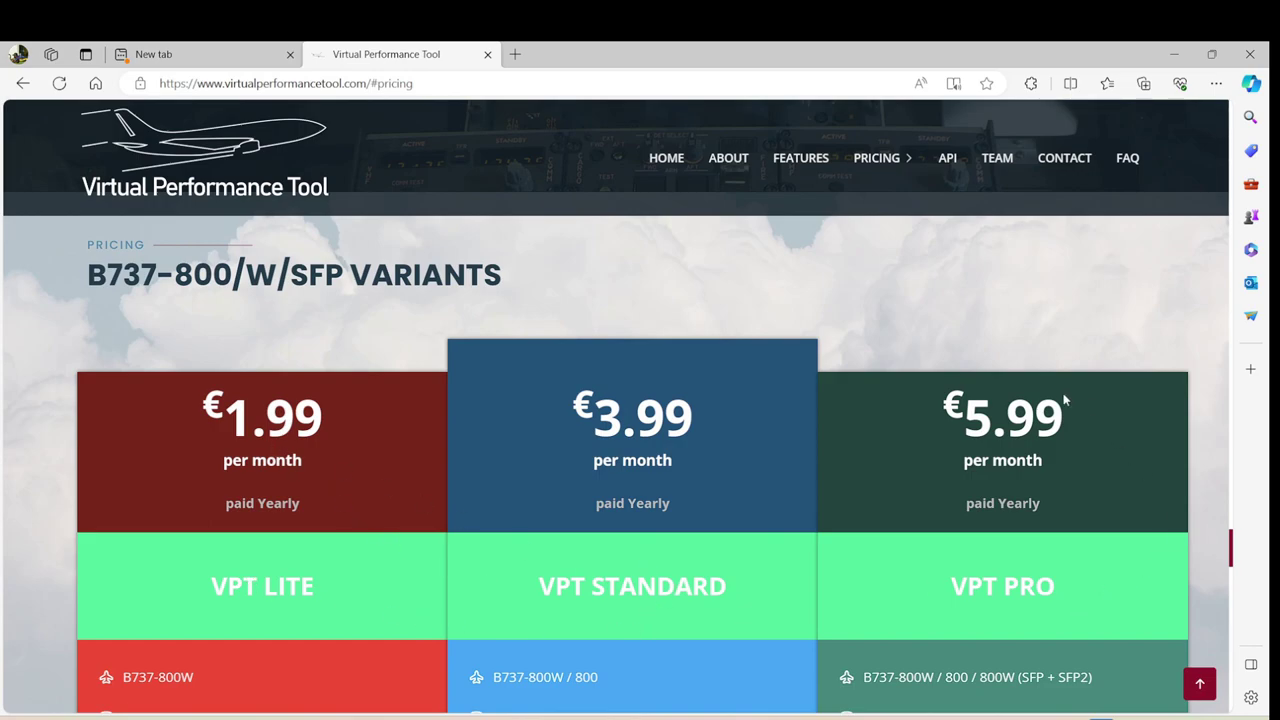
{"action": "scroll", "coordinate": [1051, 546], "scroll_direction": "up", "scroll_amount": 5}
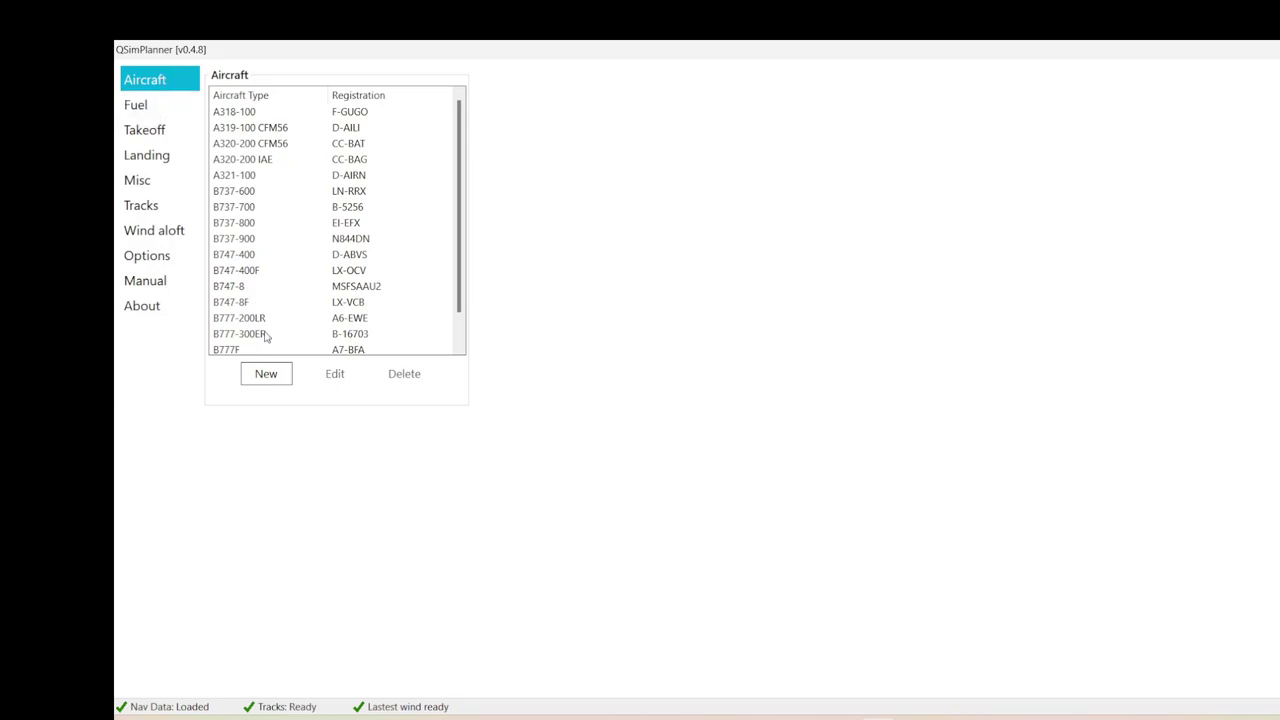
Start a new aircraft entry and browse the Aircraft Type list without choosing one
{"action": "left_click", "coordinate": [280, 380]}
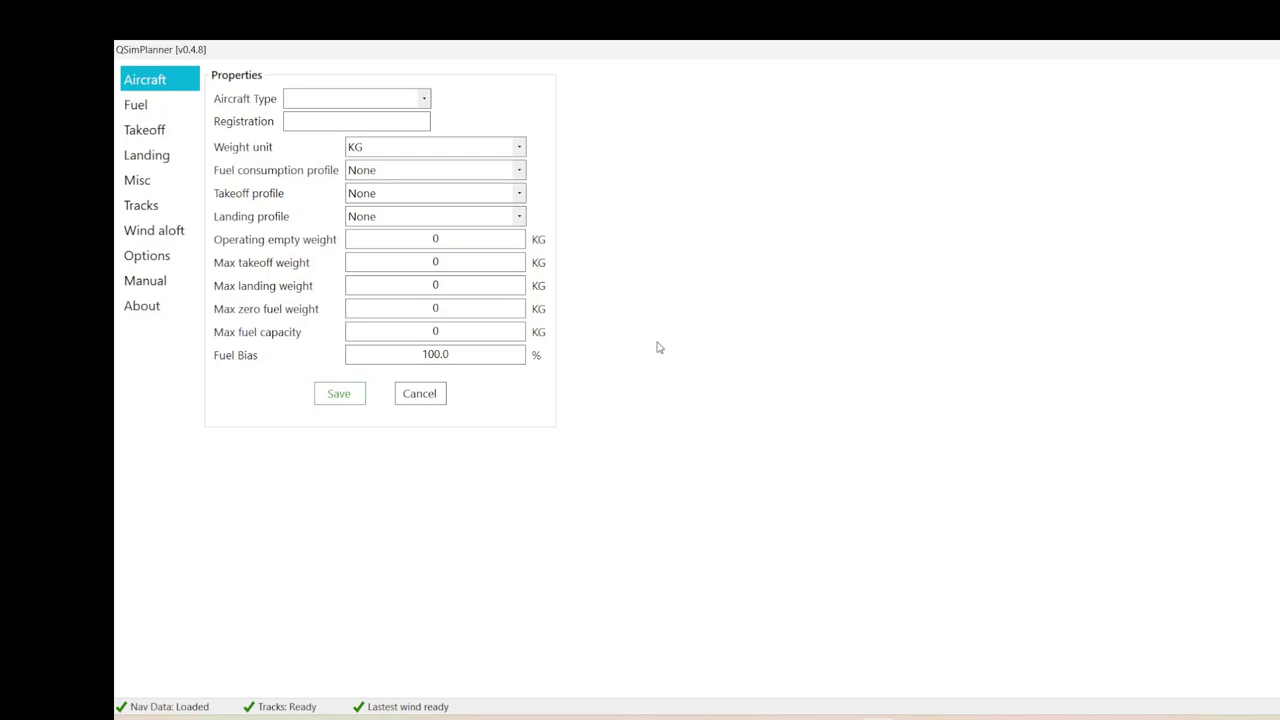
{"action": "left_click", "coordinate": [402, 98]}
{"action": "left_click", "coordinate": [424, 102]}
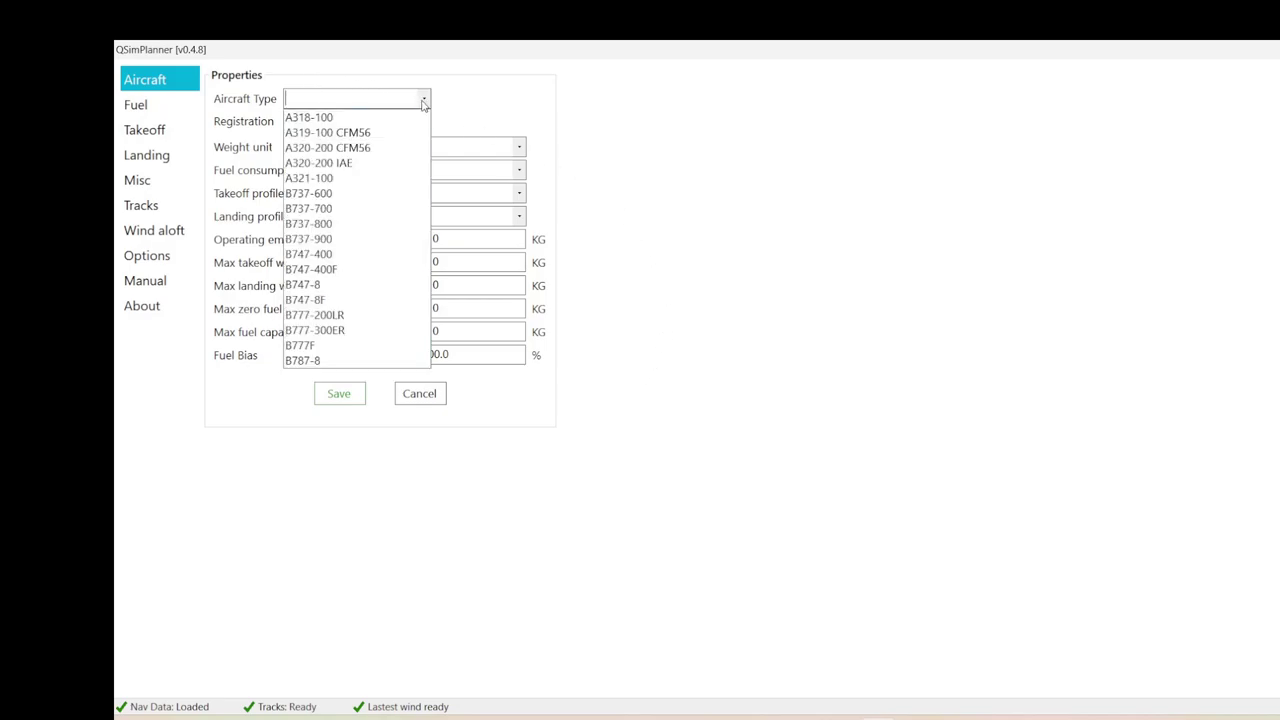
{"action": "left_click", "coordinate": [424, 102]}
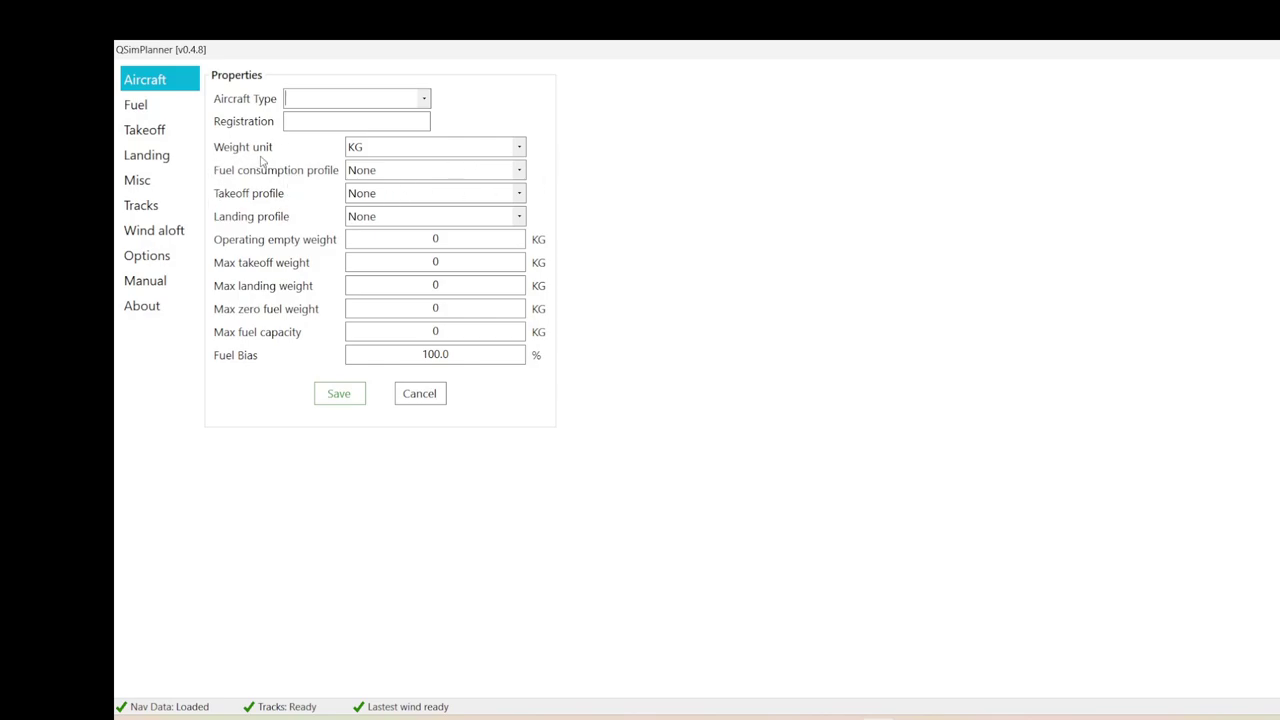
Keep weight unit KG and the fuel consumption, takeoff and landing profiles at None
{"action": "left_click", "coordinate": [518, 152]}
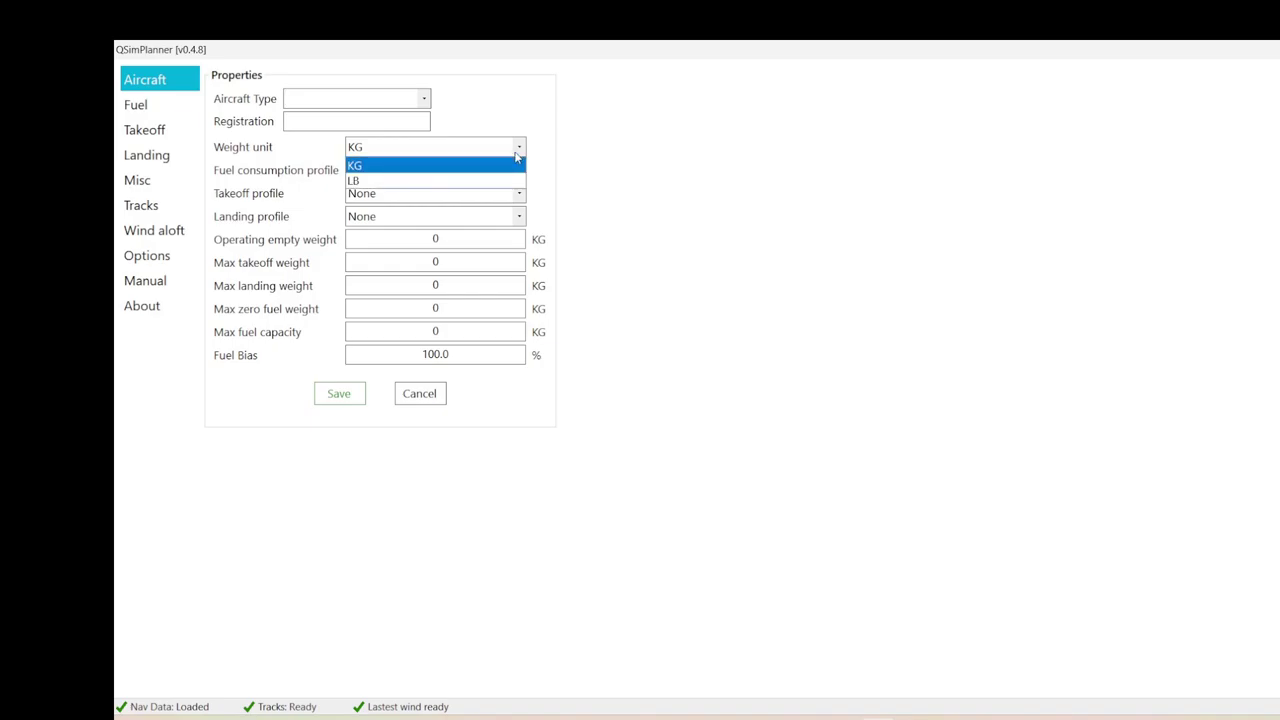
{"action": "left_click", "coordinate": [517, 158]}
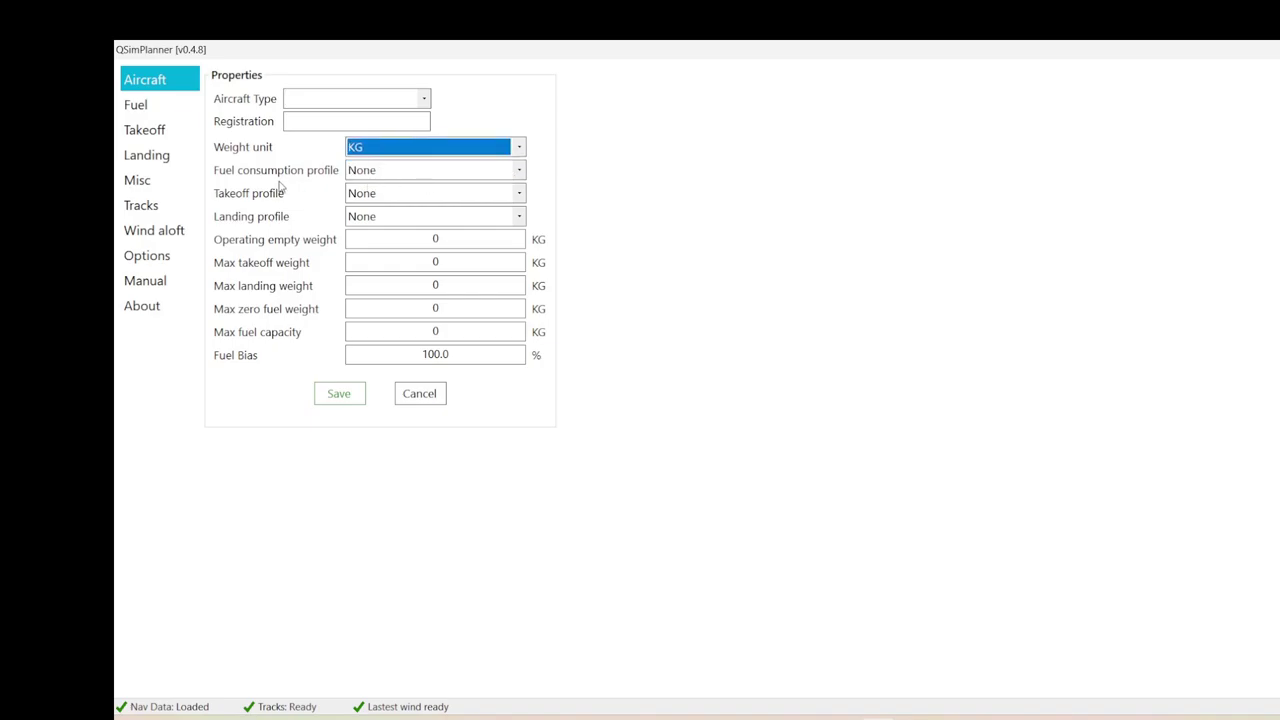
{"action": "left_click", "coordinate": [519, 172]}
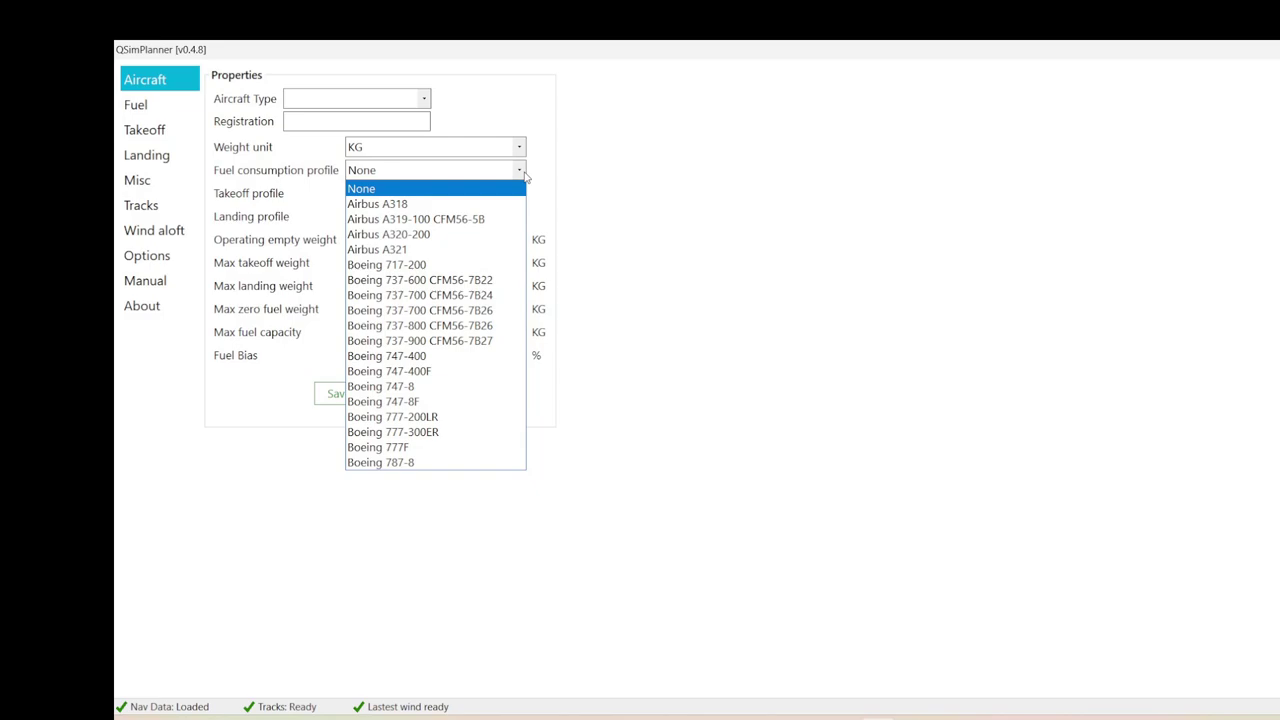
{"action": "left_click", "coordinate": [524, 176]}
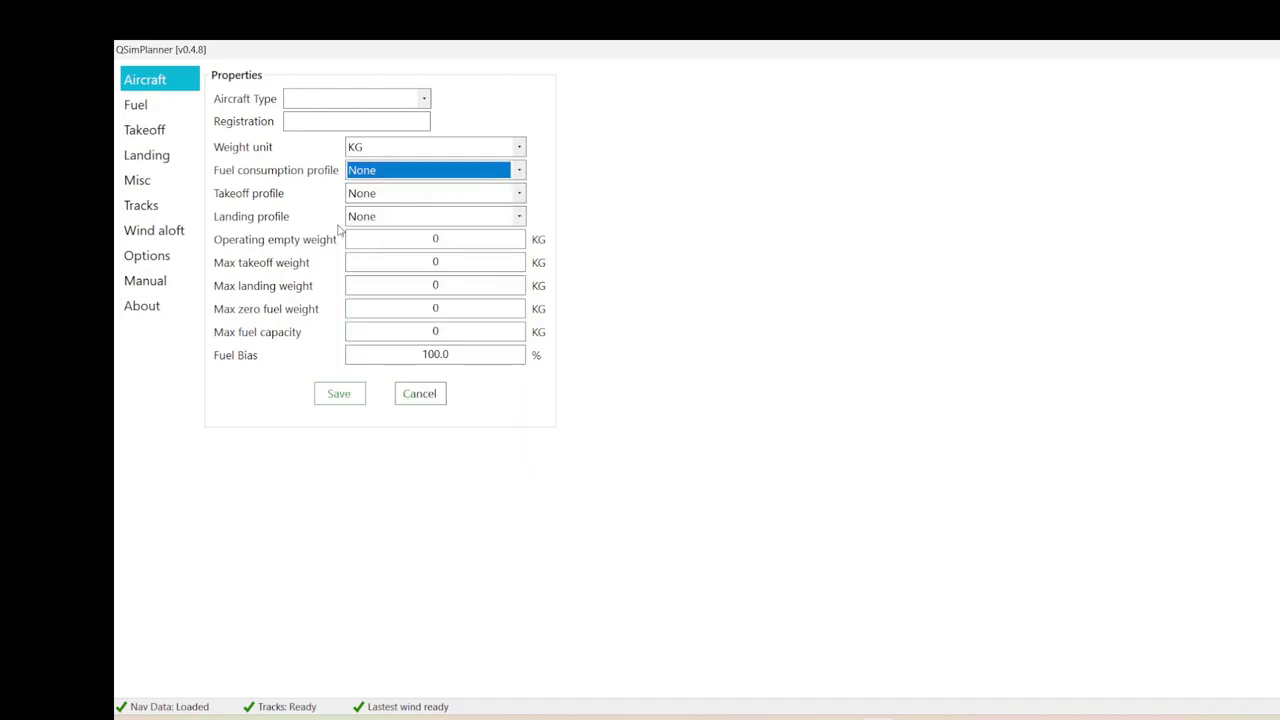
{"action": "left_click", "coordinate": [501, 197]}
{"action": "left_click", "coordinate": [506, 209]}
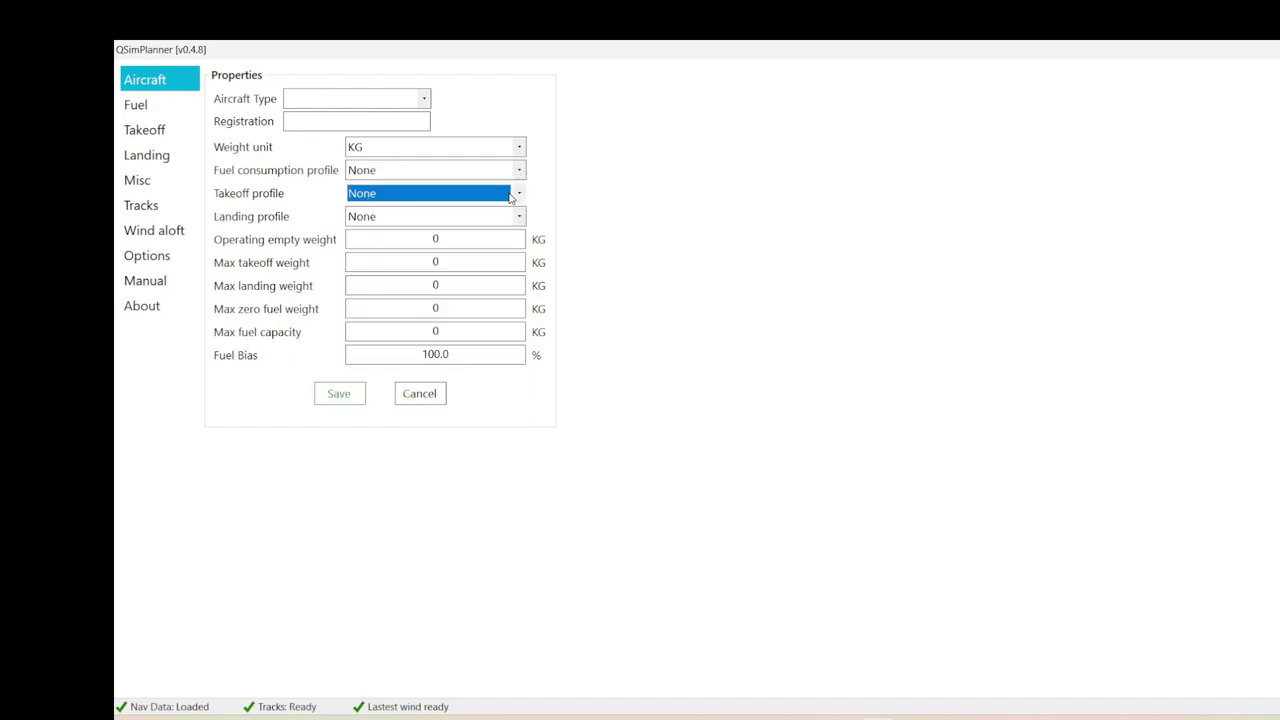
{"action": "left_click", "coordinate": [512, 217]}
{"action": "left_click", "coordinate": [510, 217]}
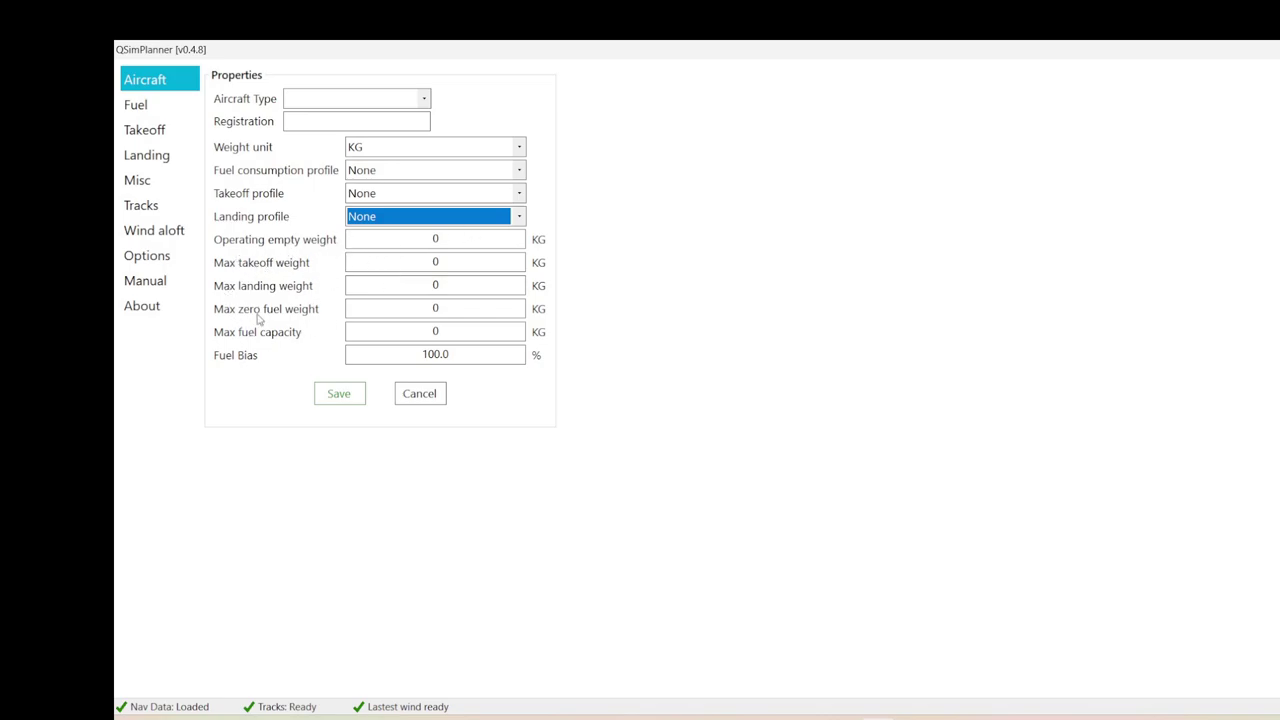
{"action": "left_click", "coordinate": [160, 112]}
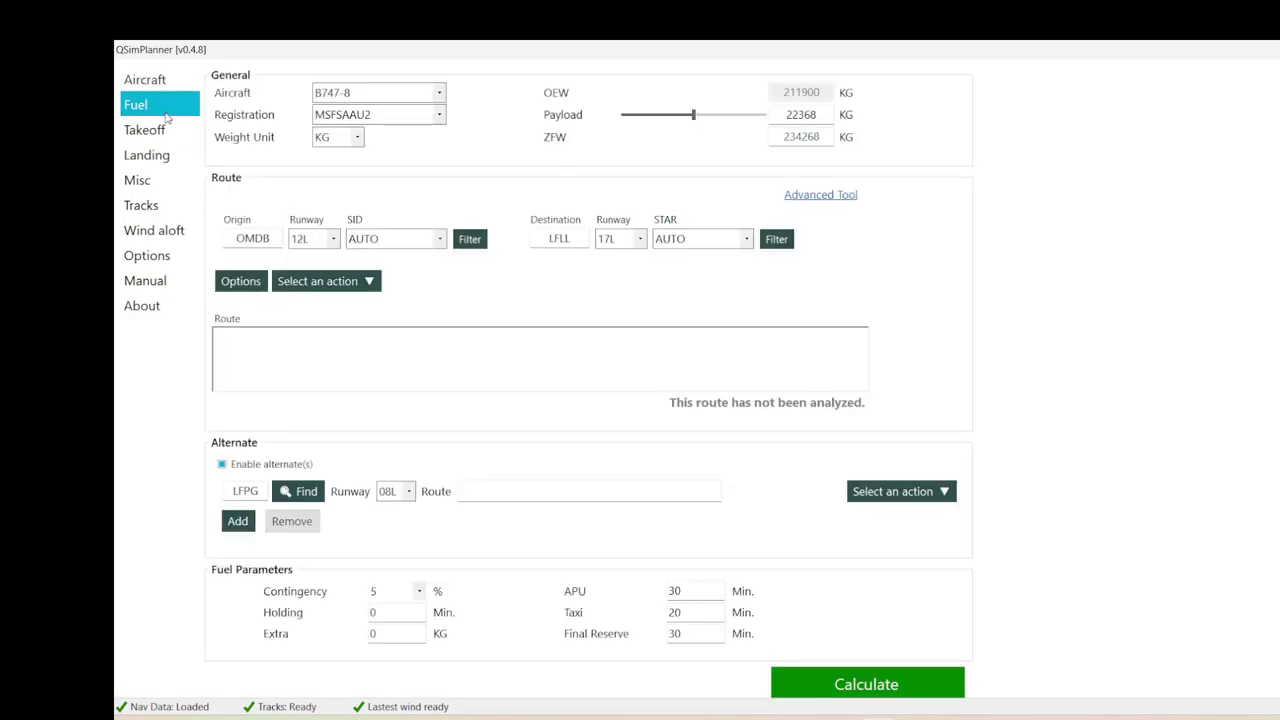
Browse the aircraft types list, then return to fuel planning for the A320-200 CFM56 OMDB–EGKK flight
{"action": "left_click", "coordinate": [185, 88]}
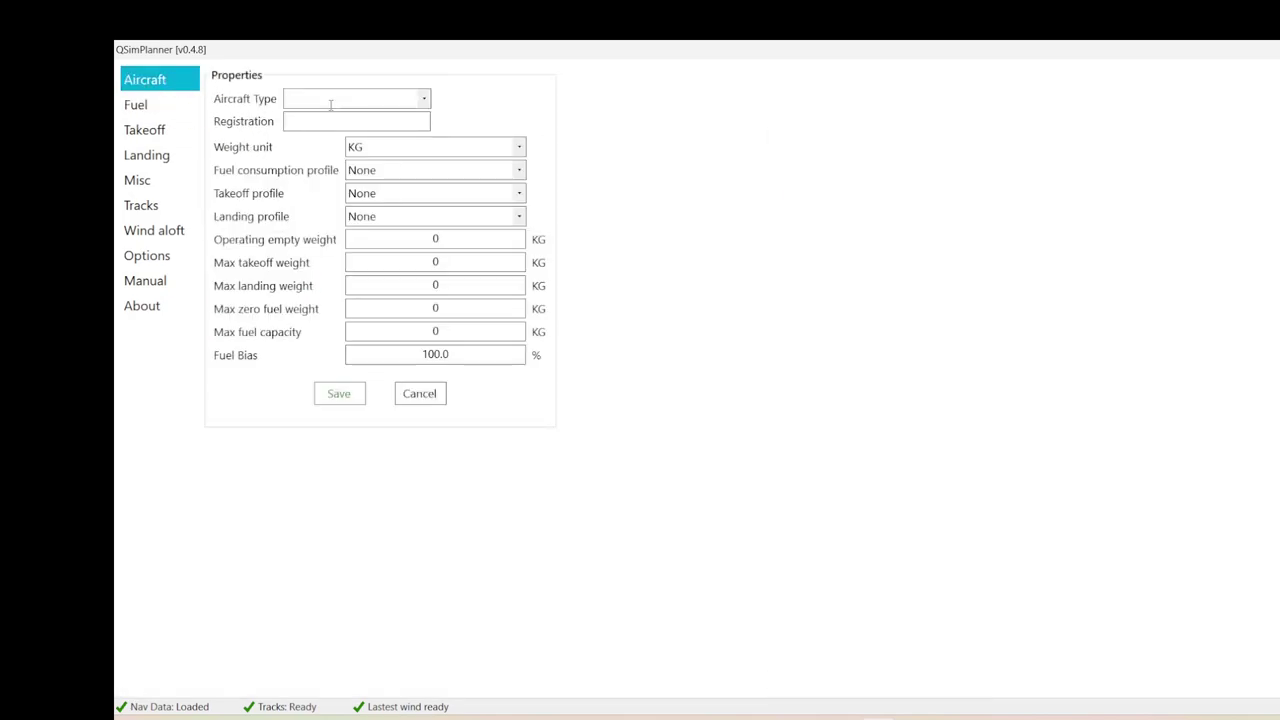
{"action": "left_click", "coordinate": [424, 98]}
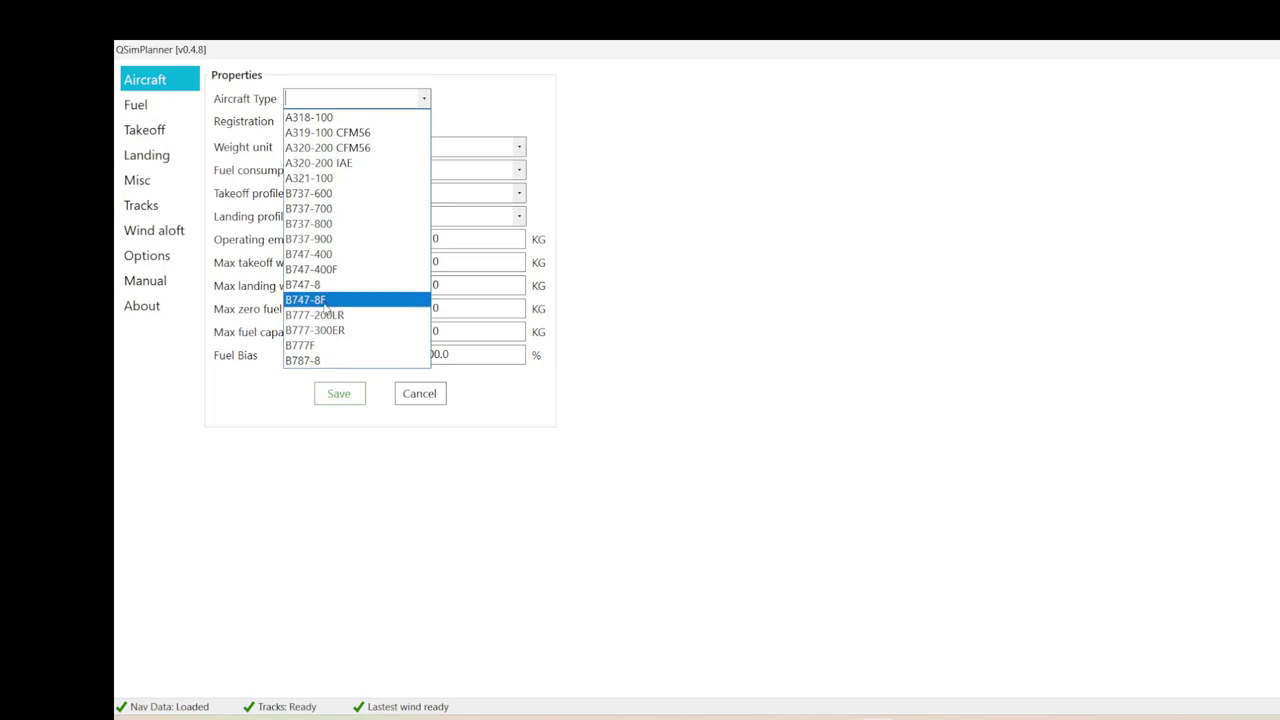
{"action": "left_click", "coordinate": [168, 105]}
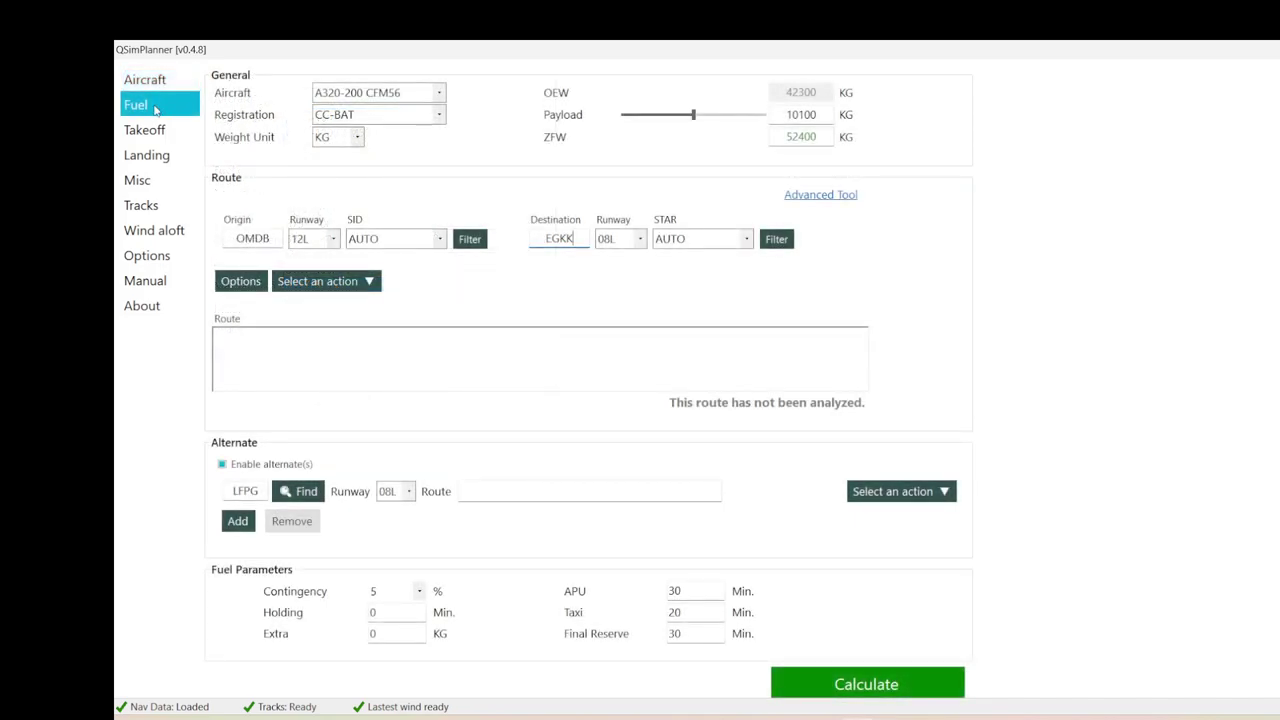
{"action": "left_click", "coordinate": [437, 94]}
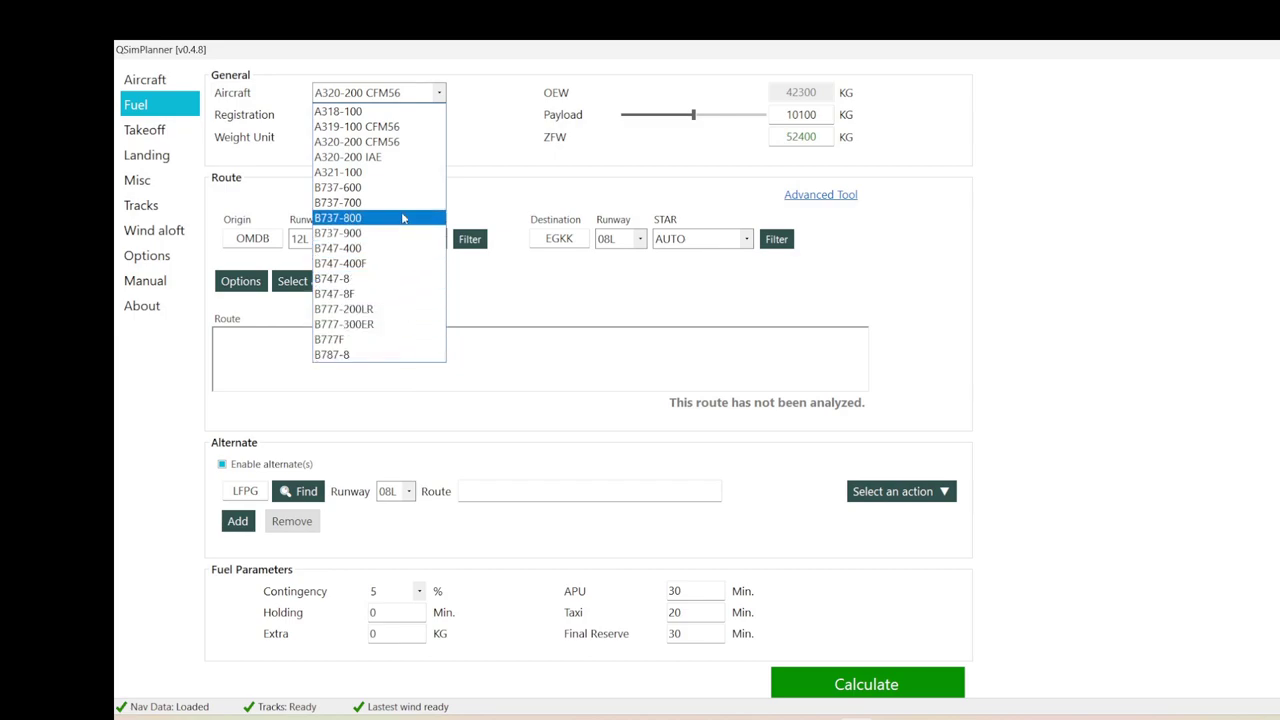
{"action": "left_click", "coordinate": [366, 146]}
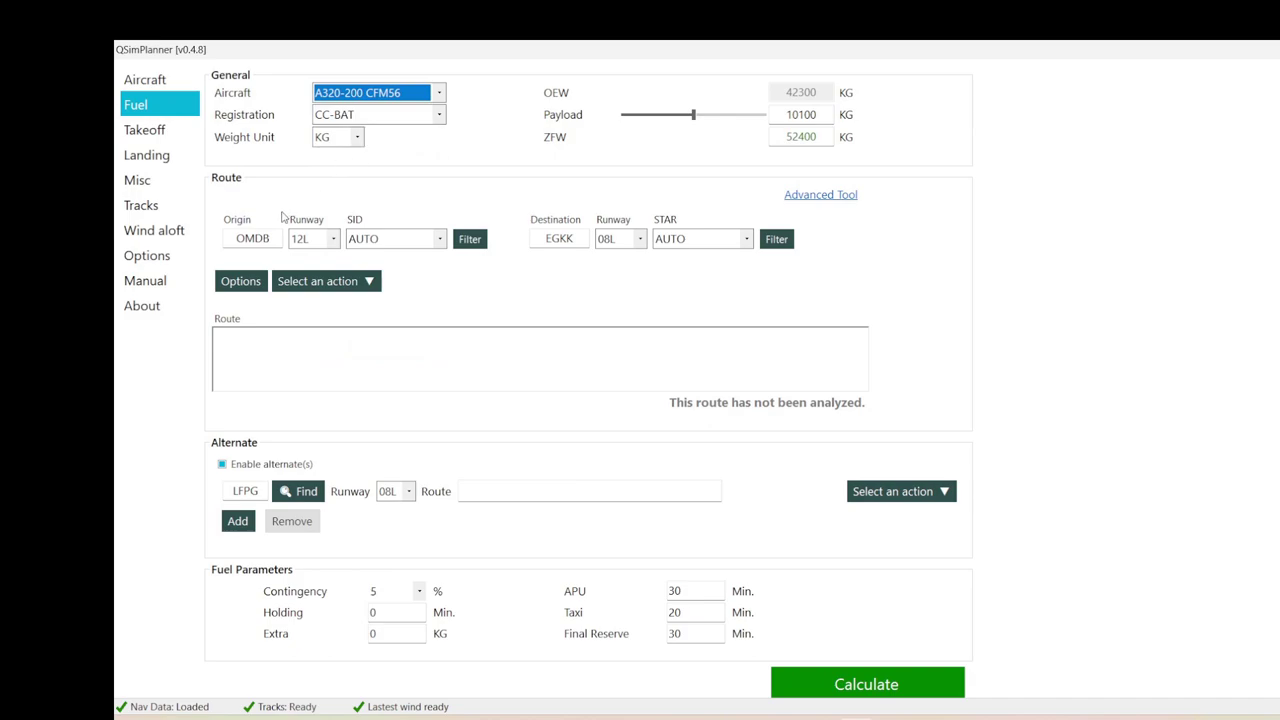
{"action": "left_click", "coordinate": [348, 137]}
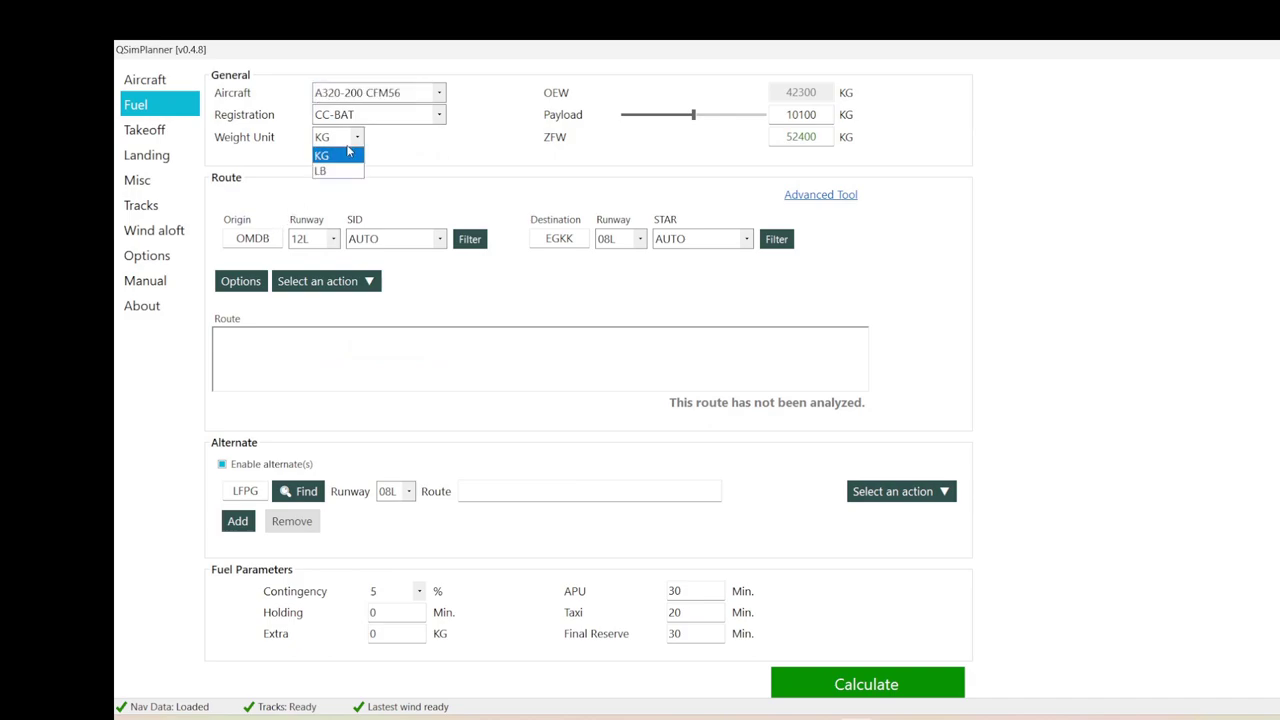
{"action": "left_click", "coordinate": [348, 154]}
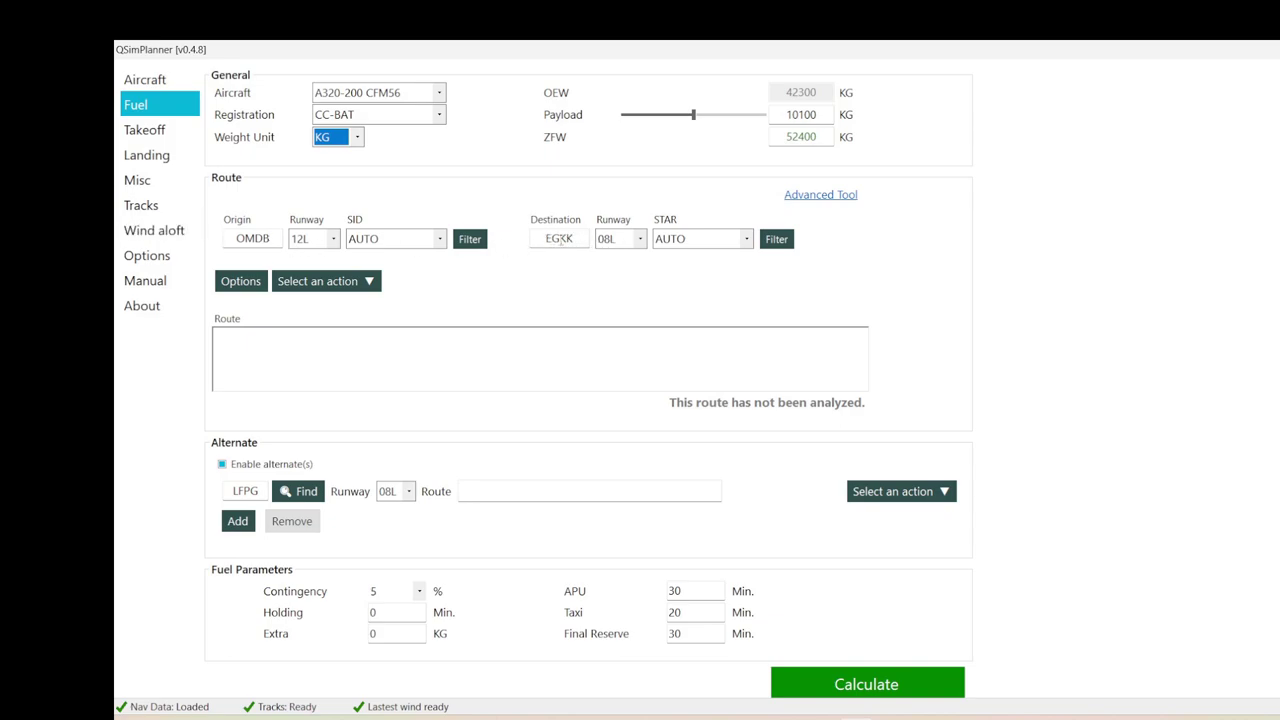
Generate the OMDB–EGKK route with Find Route and analyze it
{"action": "left_click", "coordinate": [366, 281]}
{"action": "left_click", "coordinate": [320, 301]}
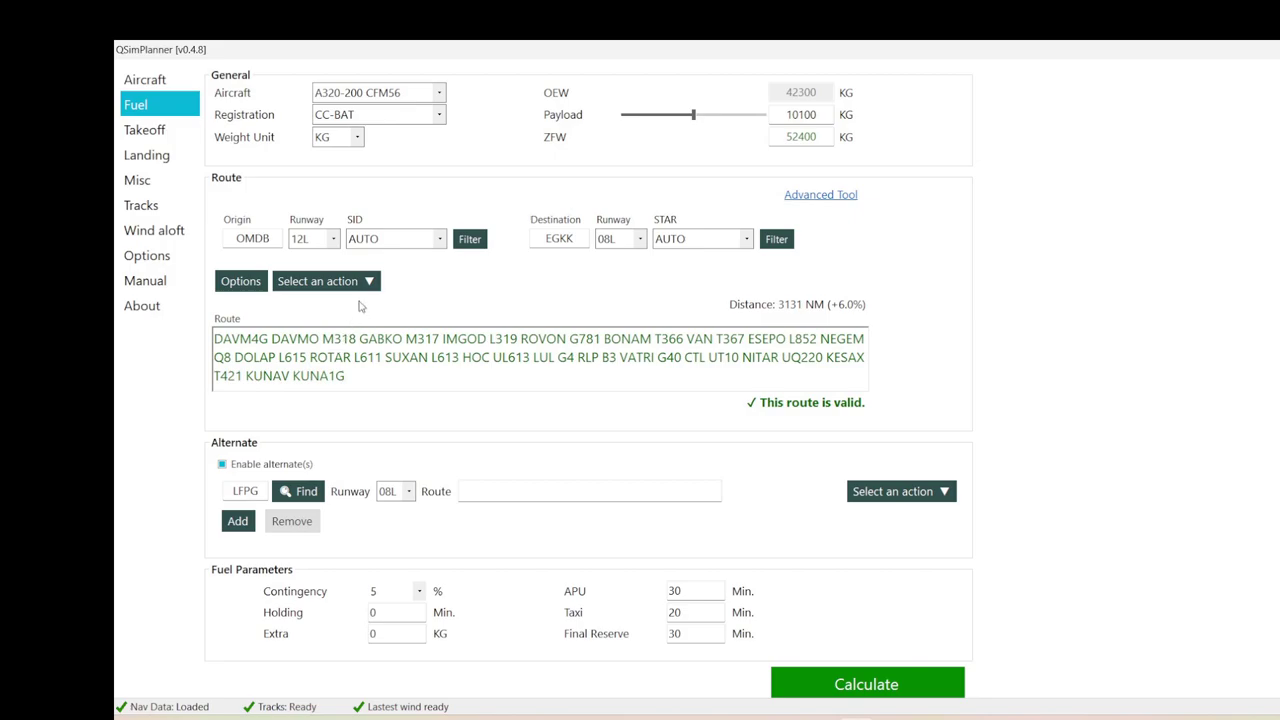
{"action": "left_click", "coordinate": [368, 282]}
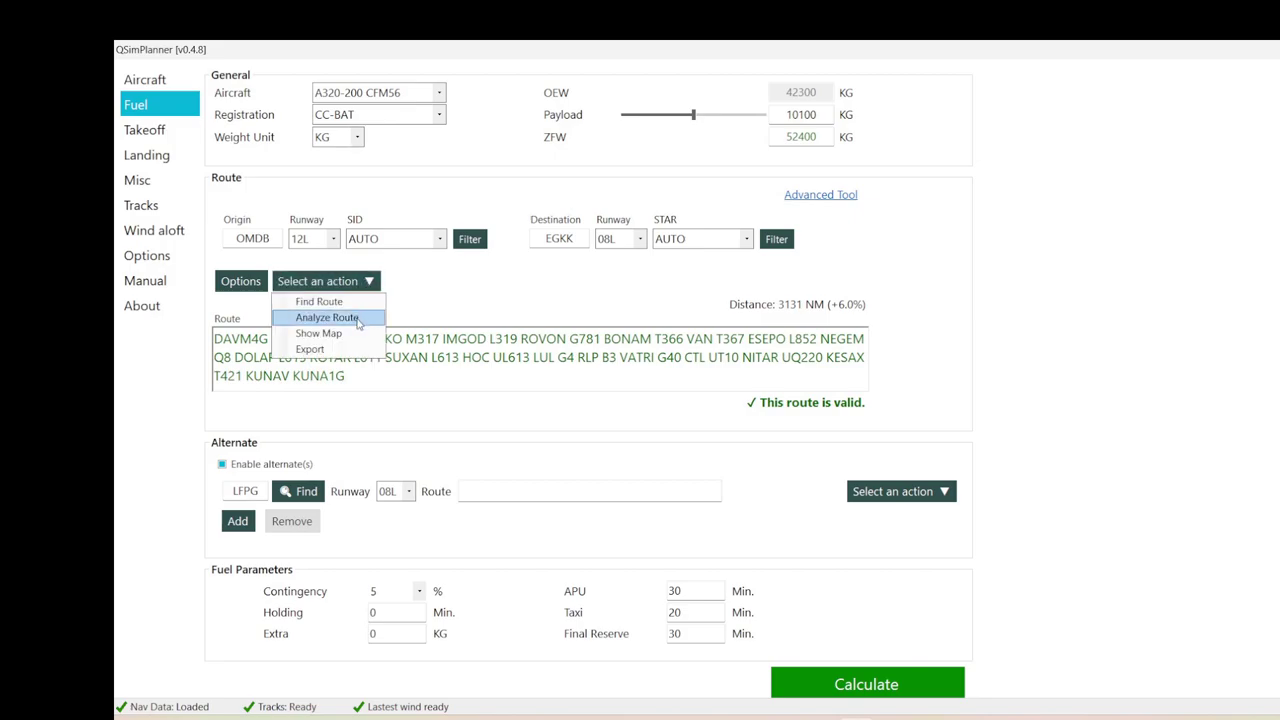
{"action": "left_click", "coordinate": [327, 317]}
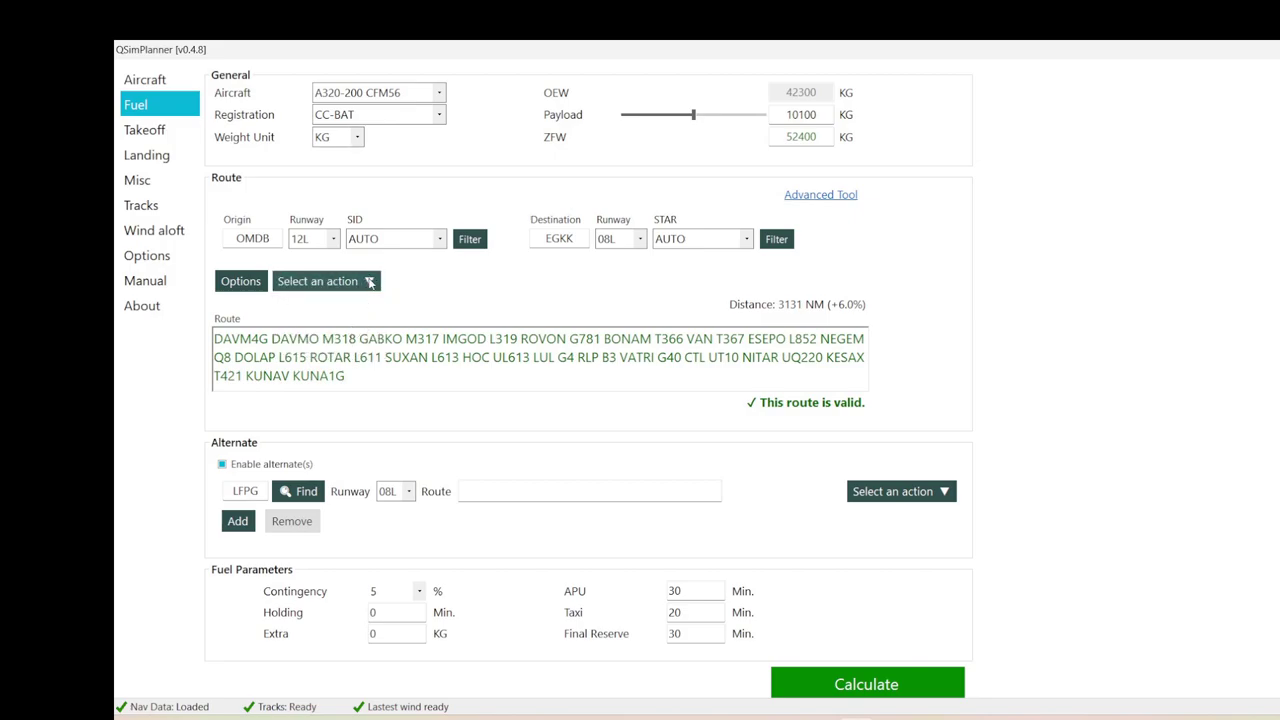
Review the route actions and the route-finding options without choosing anything
{"action": "left_click", "coordinate": [368, 282]}
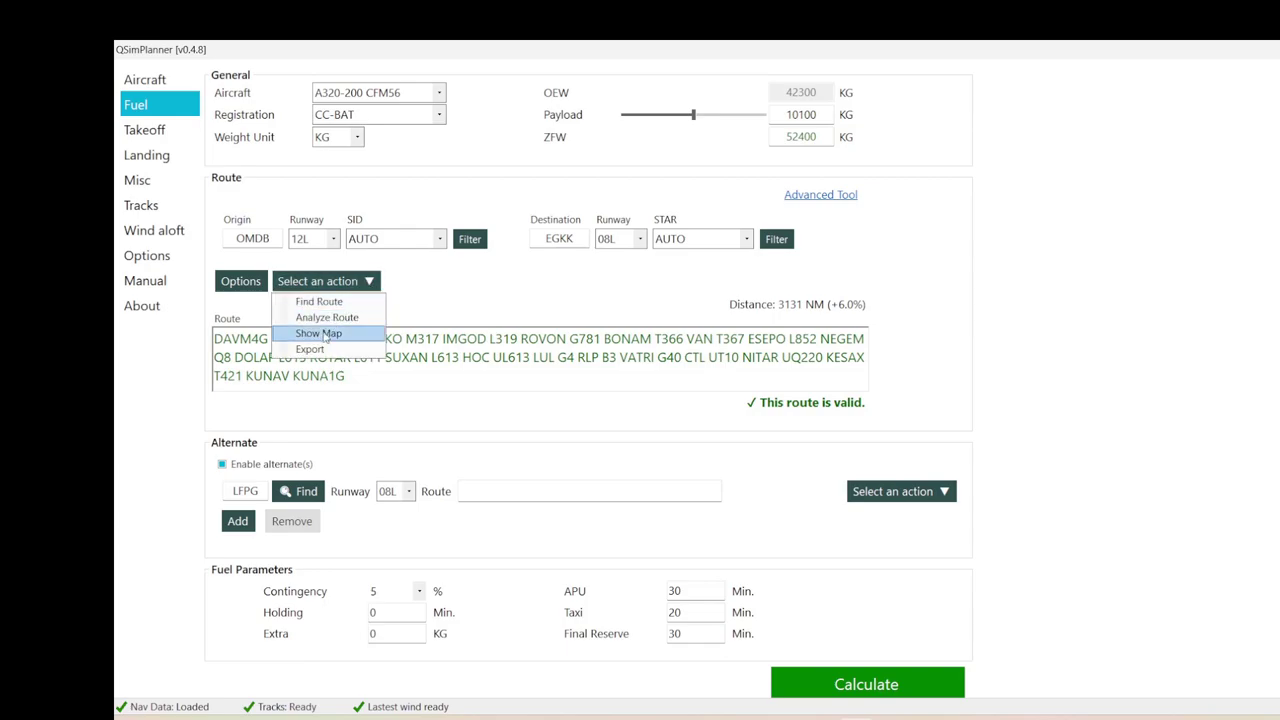
{"action": "left_click", "coordinate": [851, 413]}
{"action": "left_click", "coordinate": [332, 281]}
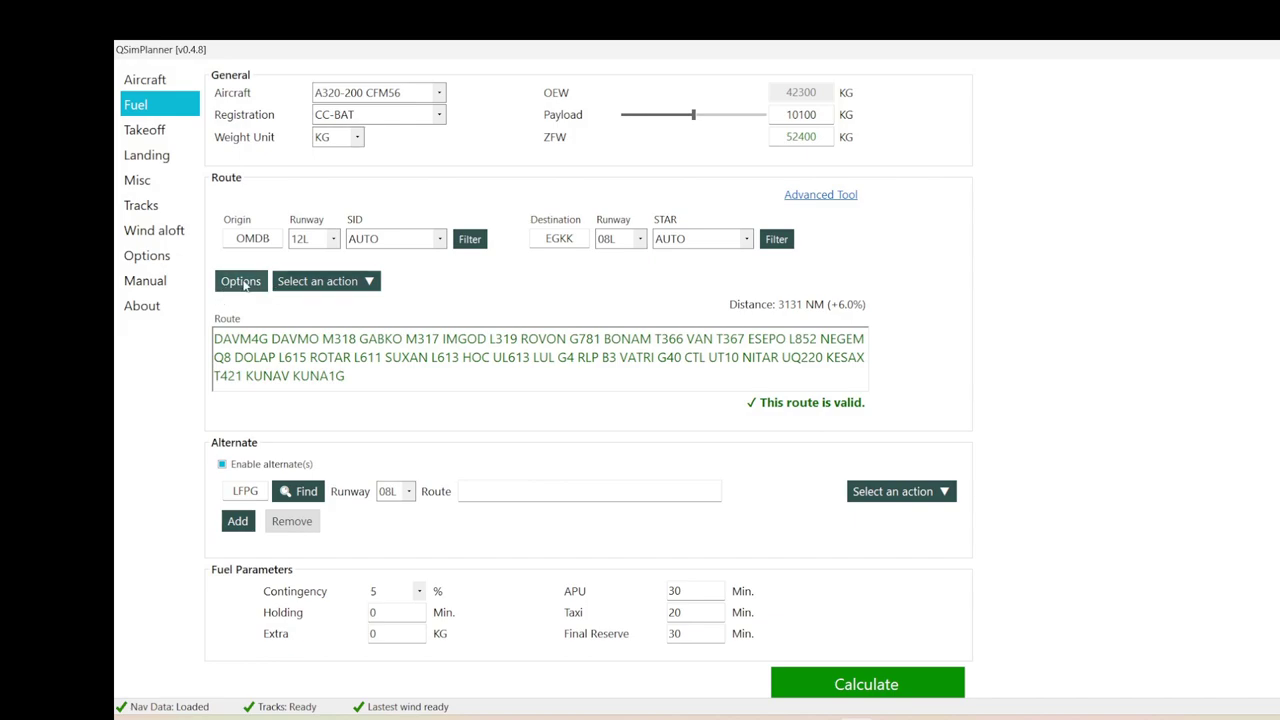
{"action": "left_click", "coordinate": [241, 282]}
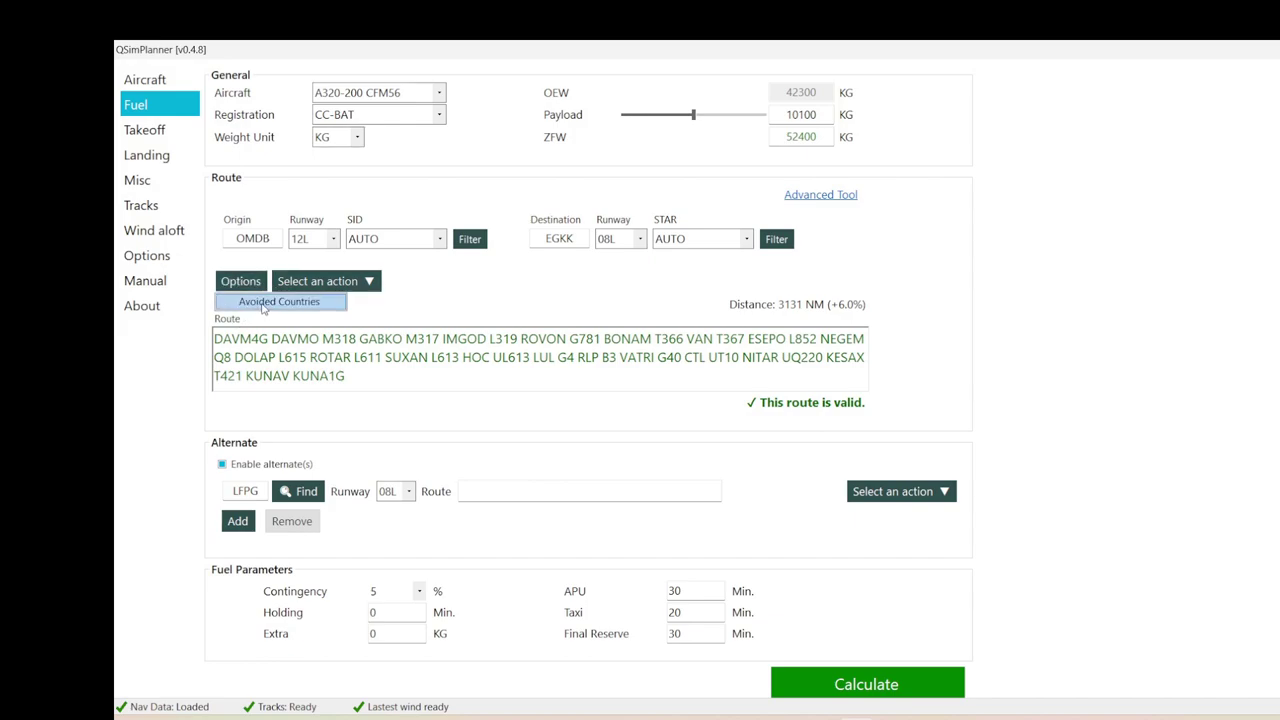
{"action": "left_click", "coordinate": [348, 286]}
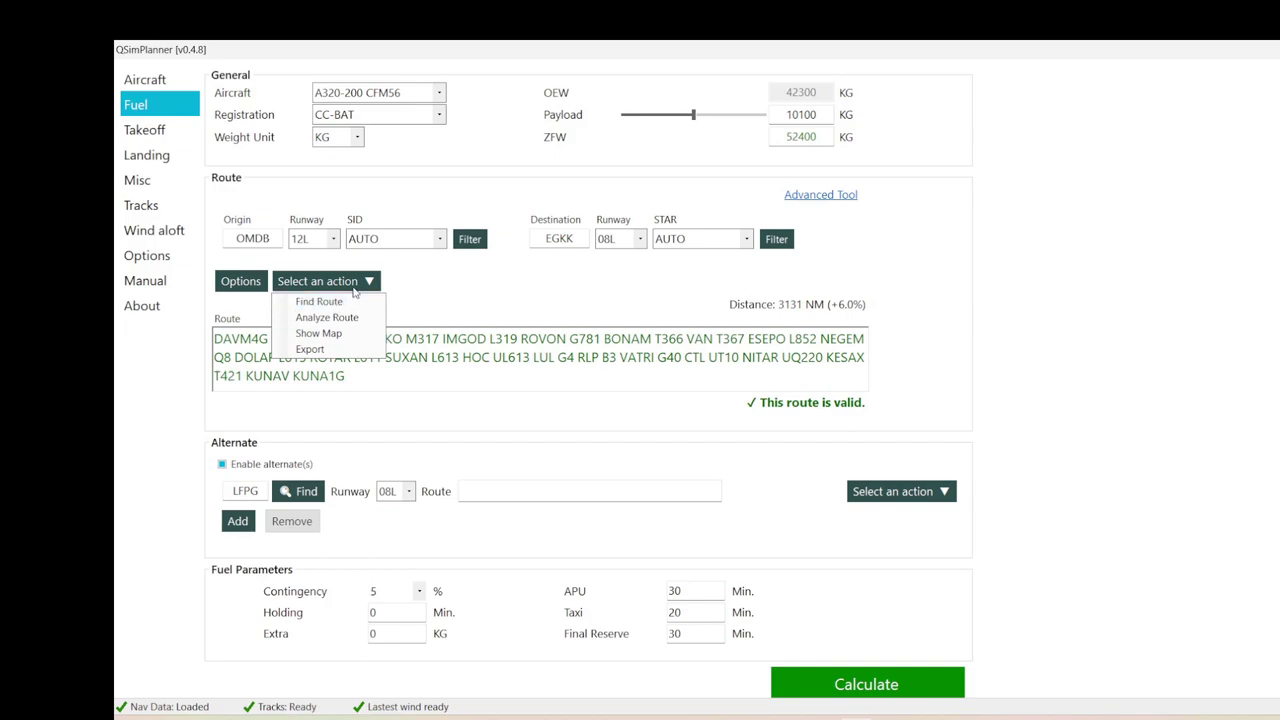
{"action": "left_click", "coordinate": [471, 289]}
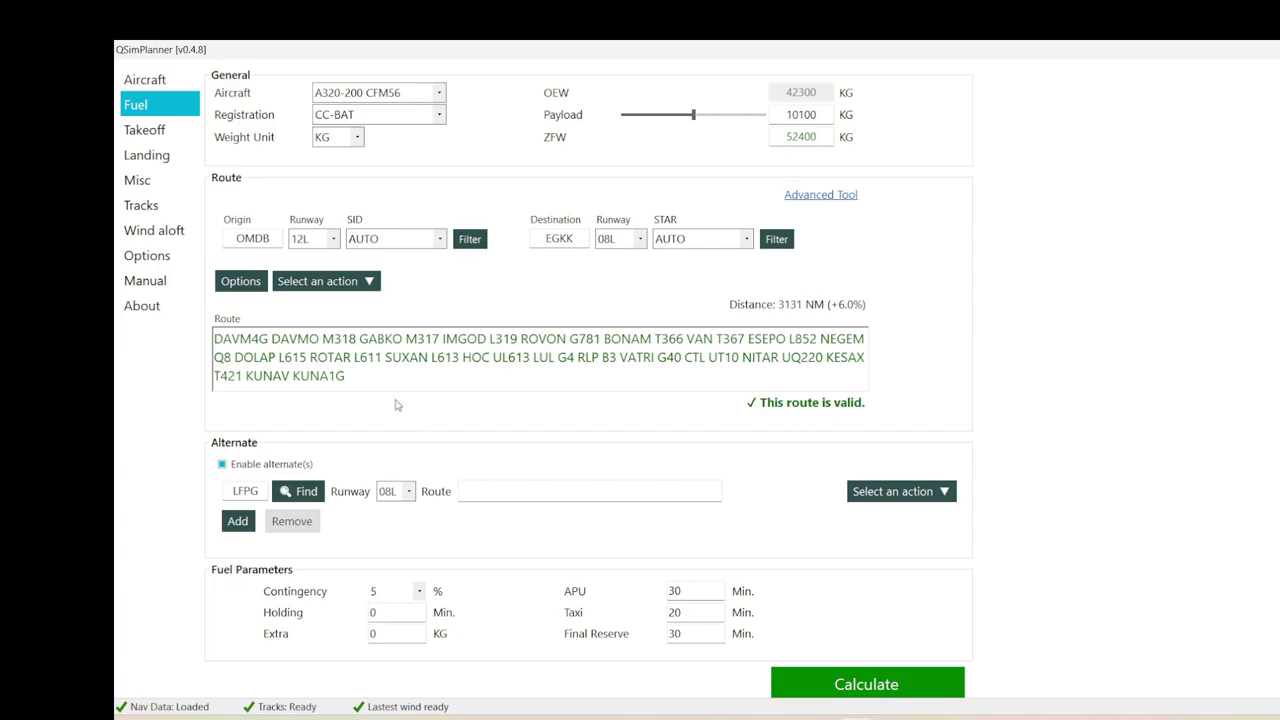
Cut and re-paste the route text to revalidate it, filling the 173 NM LFPG alternate route
{"action": "left_click_drag", "start_coordinate": [348, 378], "coordinate": [157, 345]}
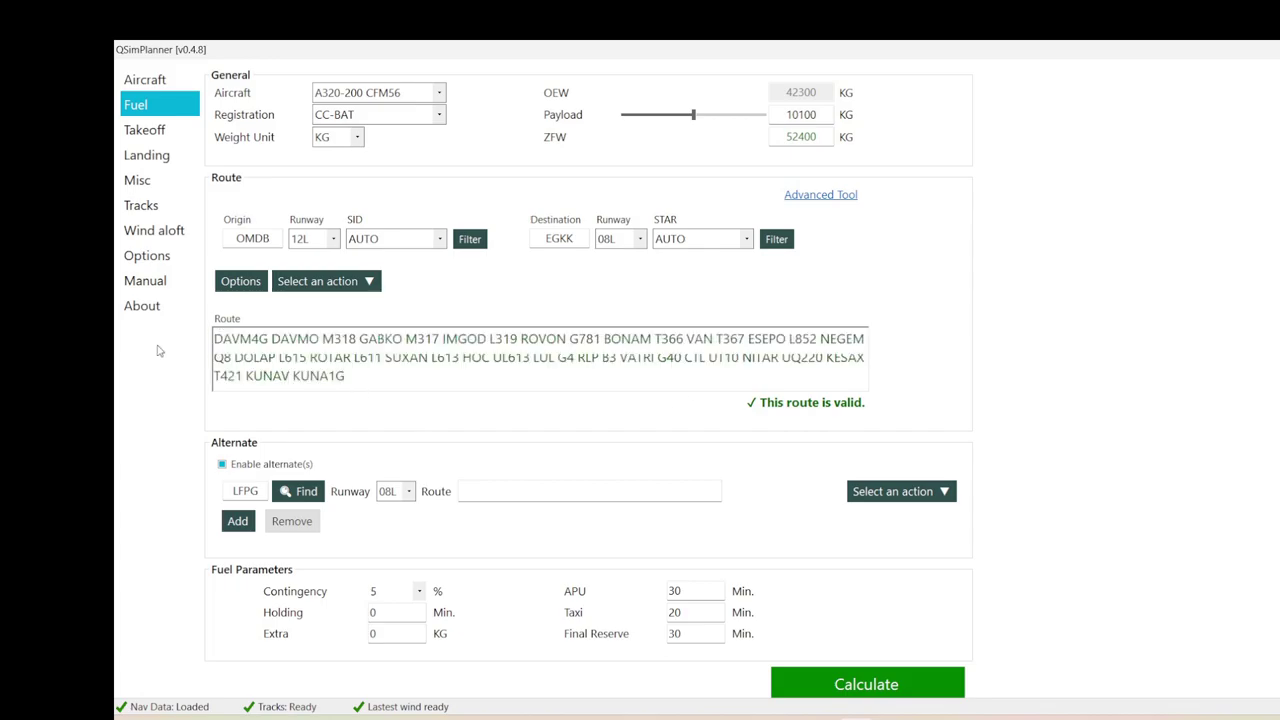
{"action": "key", "text": "ctrl+x"}
{"action": "key", "text": "ctrl+v"}
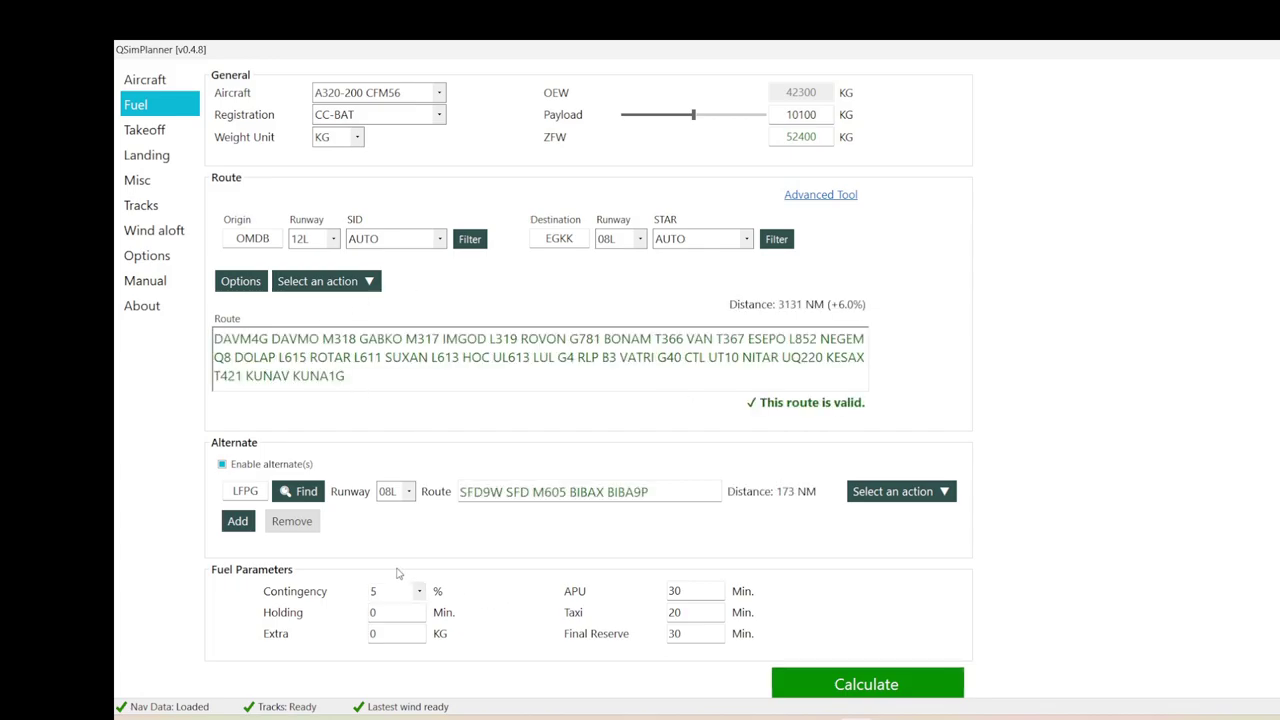
{"action": "scroll", "coordinate": [516, 550], "scroll_direction": "down", "scroll_amount": 3}
{"action": "scroll", "coordinate": [540, 520], "scroll_direction": "up", "scroll_amount": 2}
{"action": "scroll", "coordinate": [337, 78], "scroll_direction": "up", "scroll_amount": 1}
{"action": "left_click", "coordinate": [444, 93]}
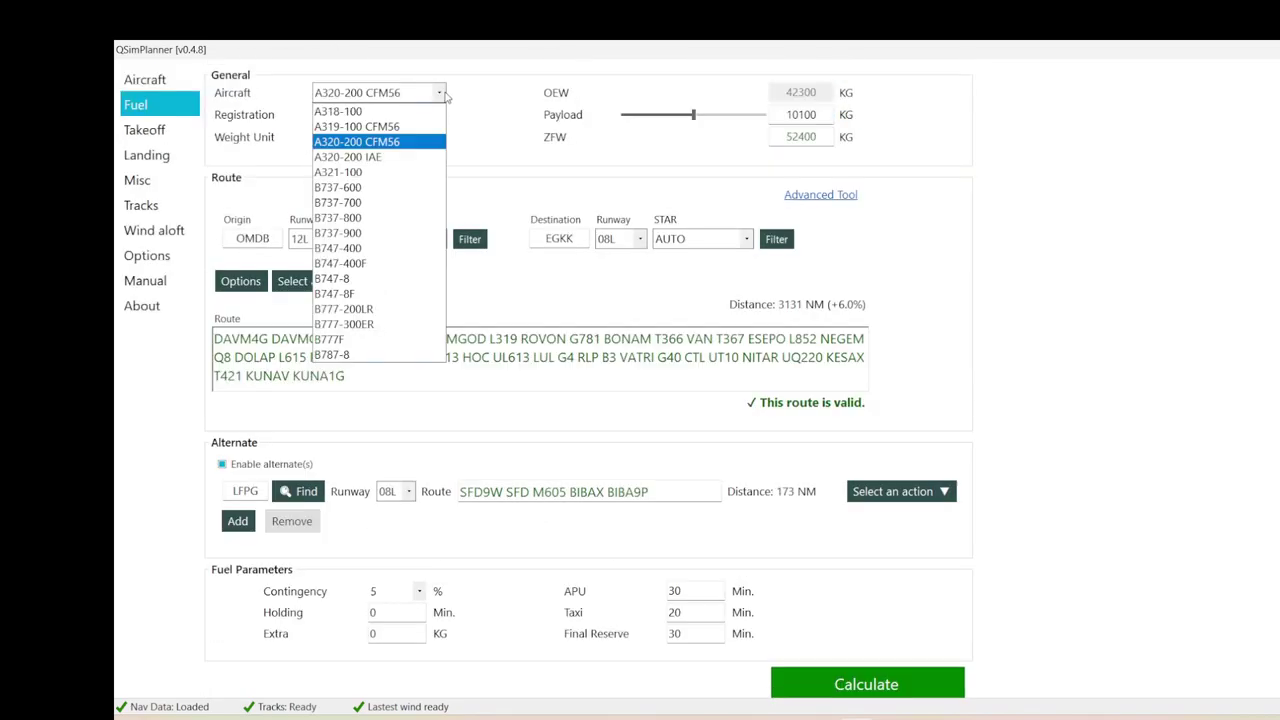
Switch the aircraft to B747-400 and calculate the OMDB–EGKK fuel report
{"action": "left_click", "coordinate": [385, 248]}
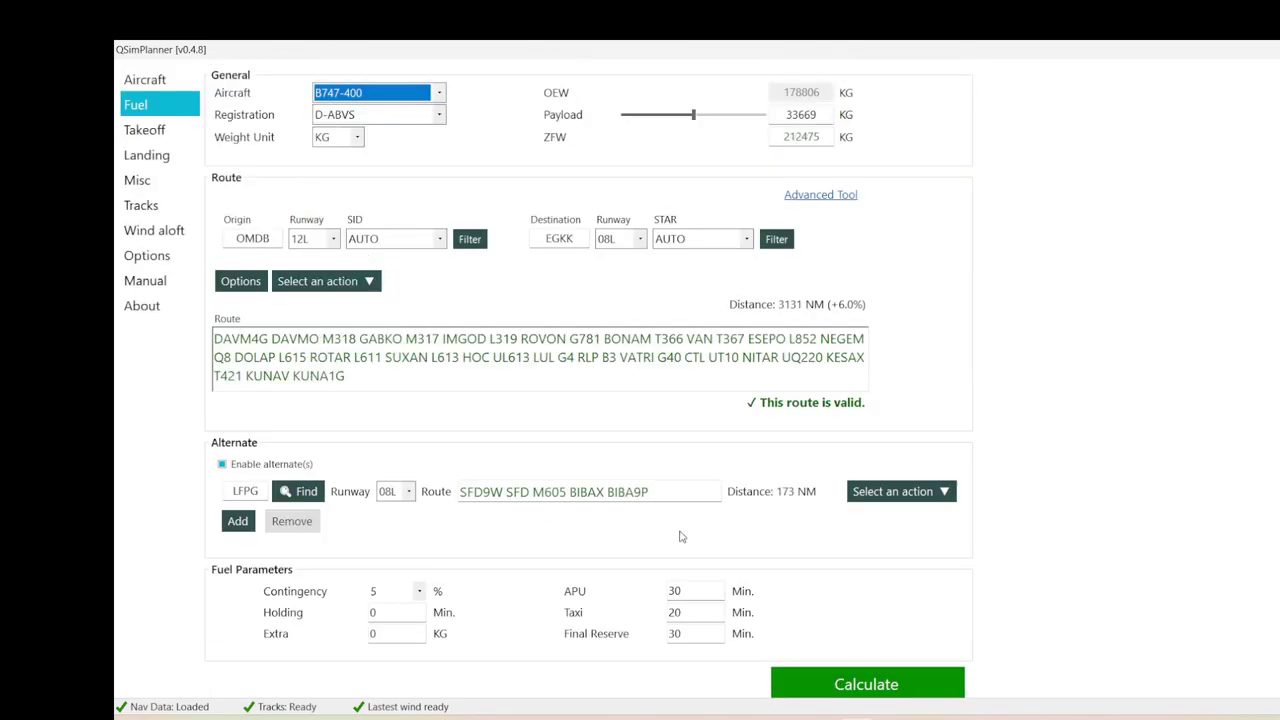
{"action": "left_click", "coordinate": [850, 688]}
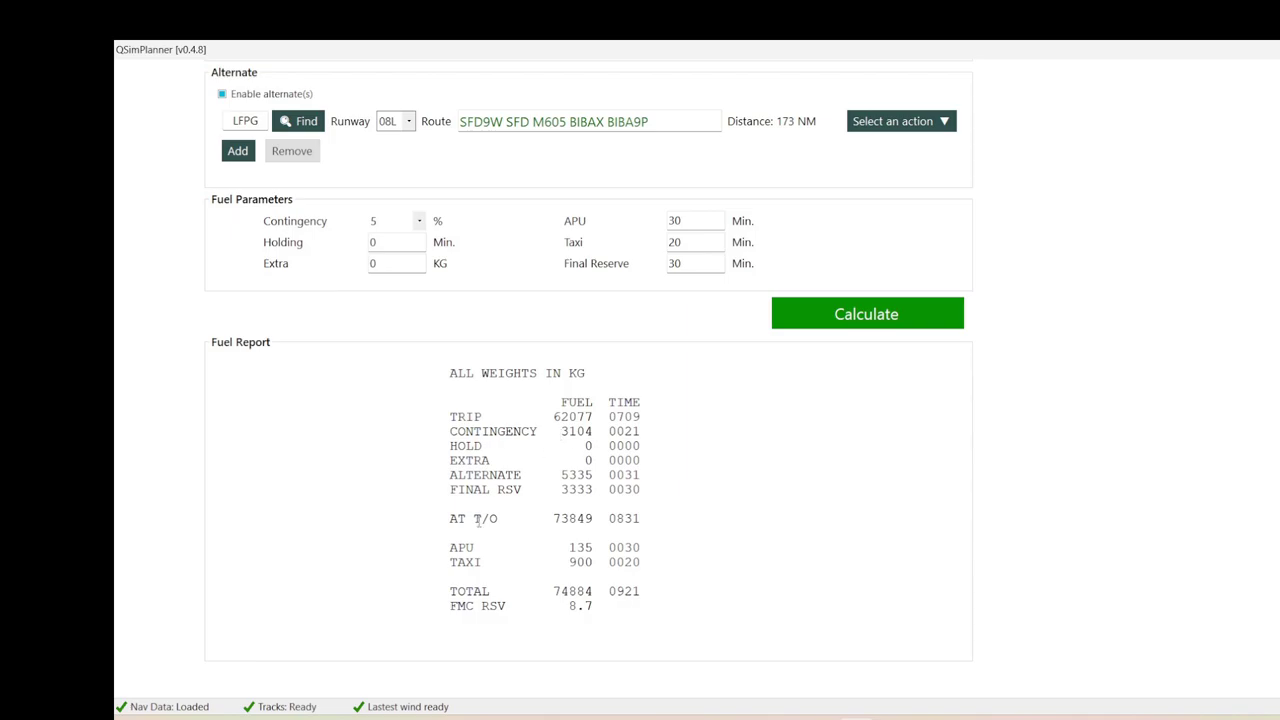
{"action": "scroll", "coordinate": [478, 520], "scroll_direction": "up", "scroll_amount": 5}
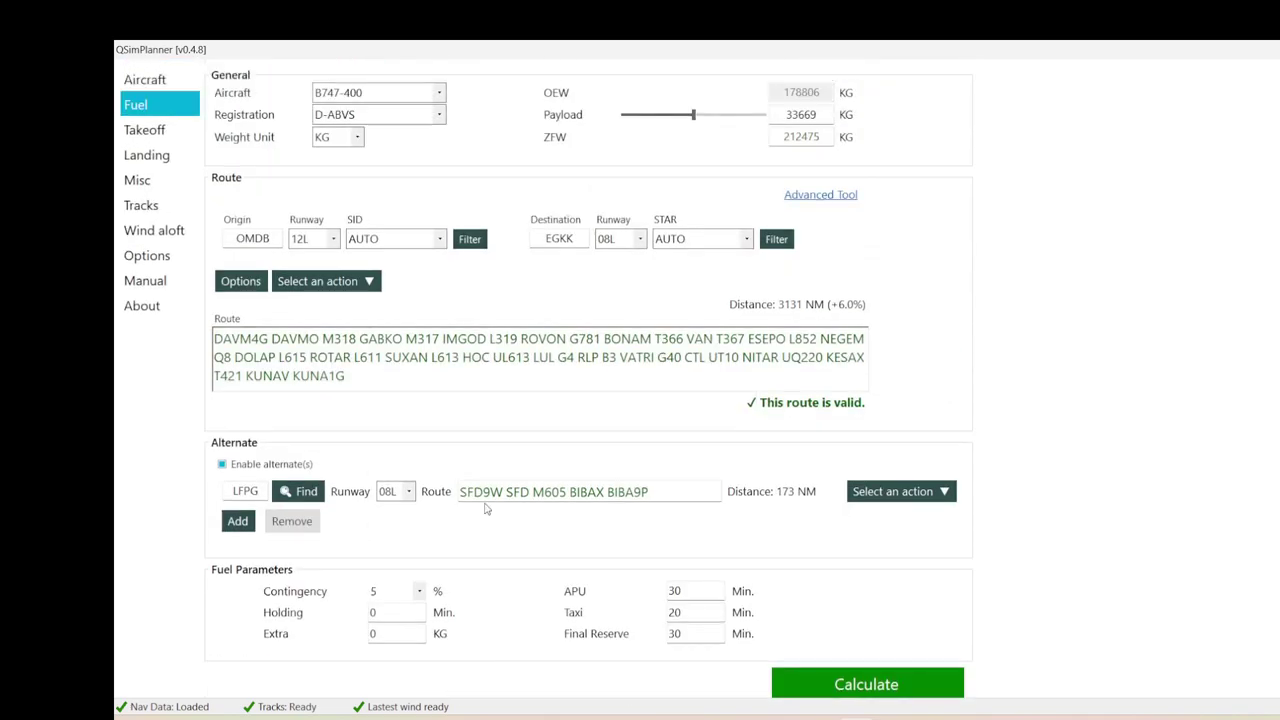
Reselect the B747-400 and recalculate the fuel report: 62077 kg trip, 74884 kg total
{"action": "left_click", "coordinate": [170, 131]}
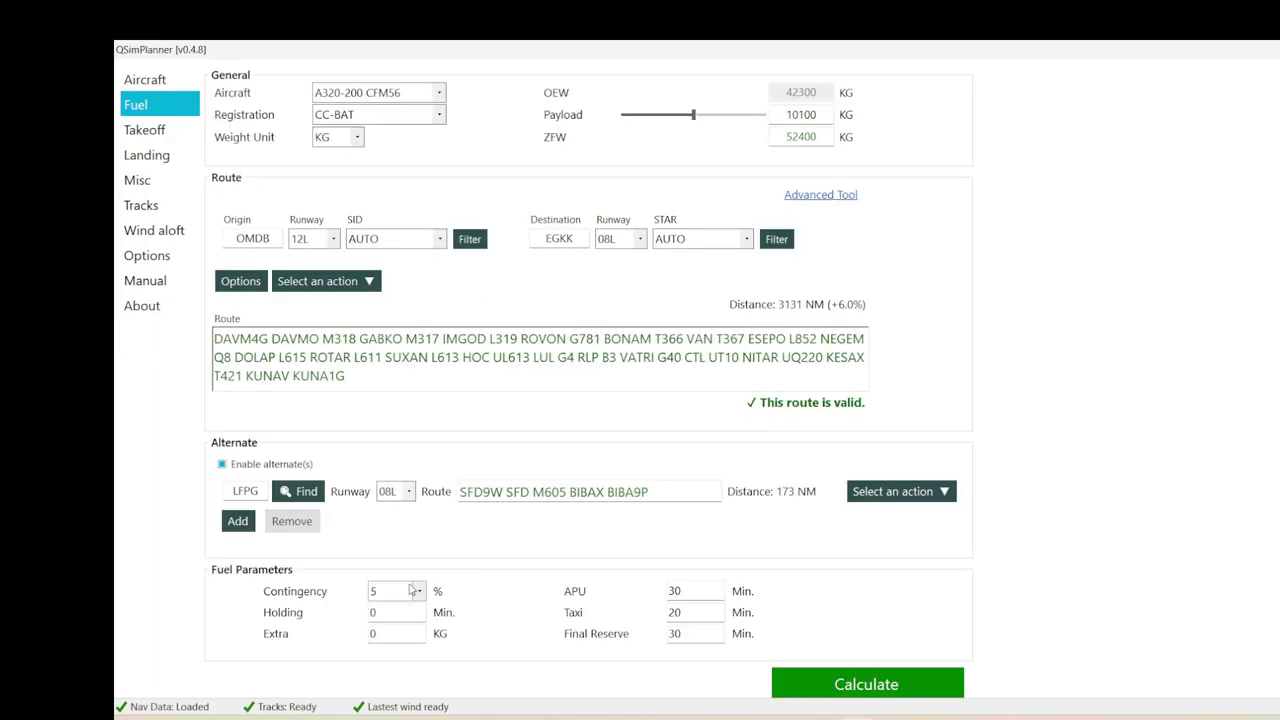
{"action": "scroll", "coordinate": [566, 549], "scroll_direction": "down", "scroll_amount": 3}
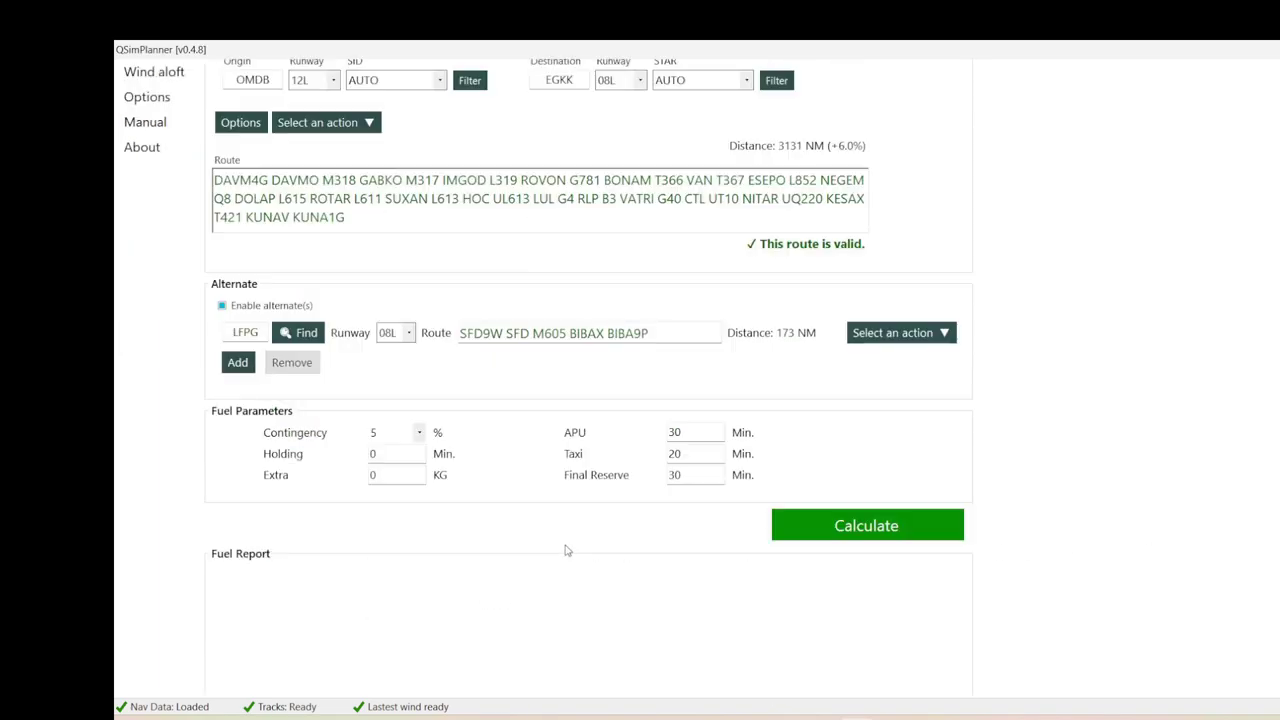
{"action": "scroll", "coordinate": [506, 506], "scroll_direction": "up", "scroll_amount": 3}
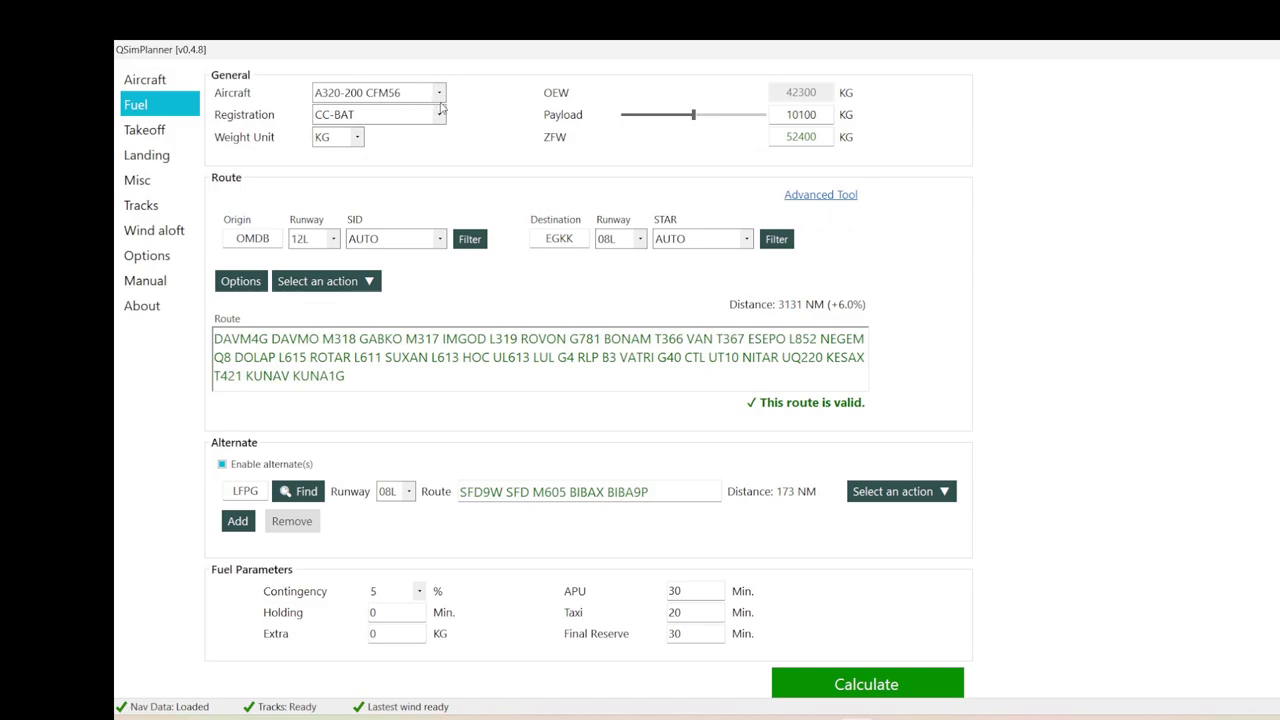
{"action": "left_click", "coordinate": [445, 94]}
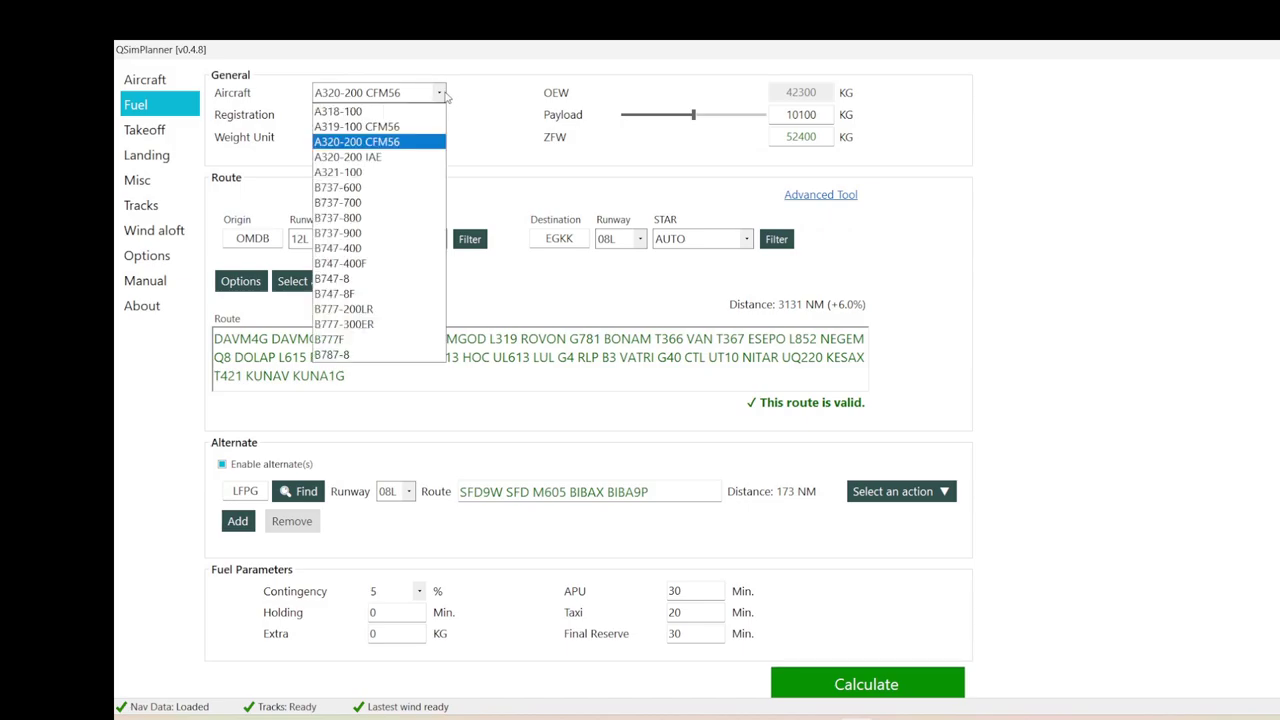
{"action": "left_click", "coordinate": [366, 250]}
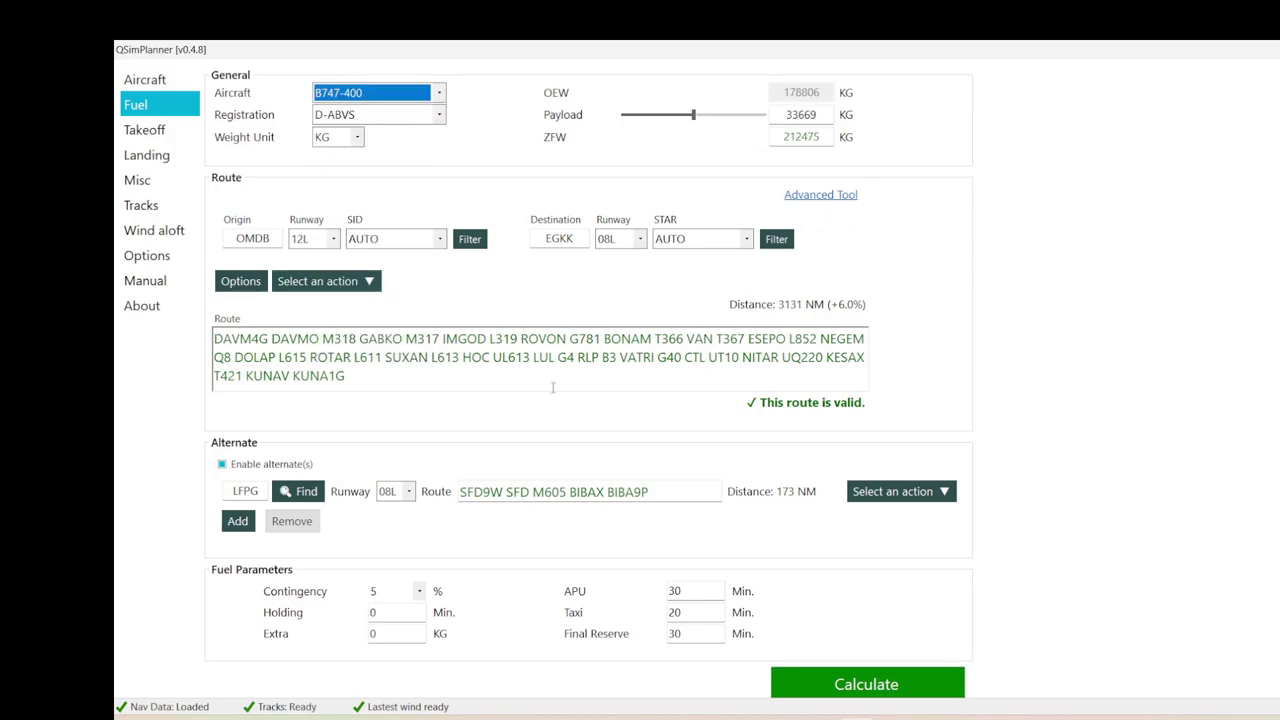
{"action": "left_click", "coordinate": [850, 690]}
{"action": "scroll", "coordinate": [849, 693], "scroll_direction": "down", "scroll_amount": 4}
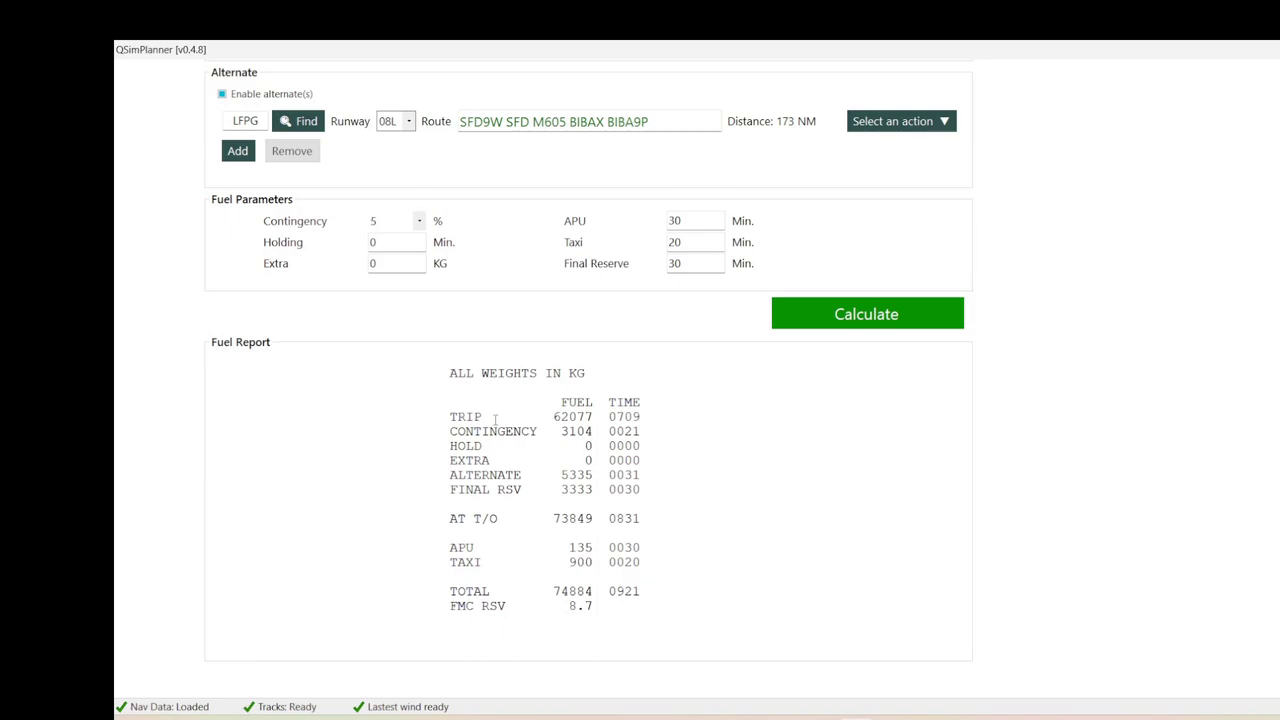
{"action": "scroll", "coordinate": [480, 516], "scroll_direction": "up", "scroll_amount": 7}
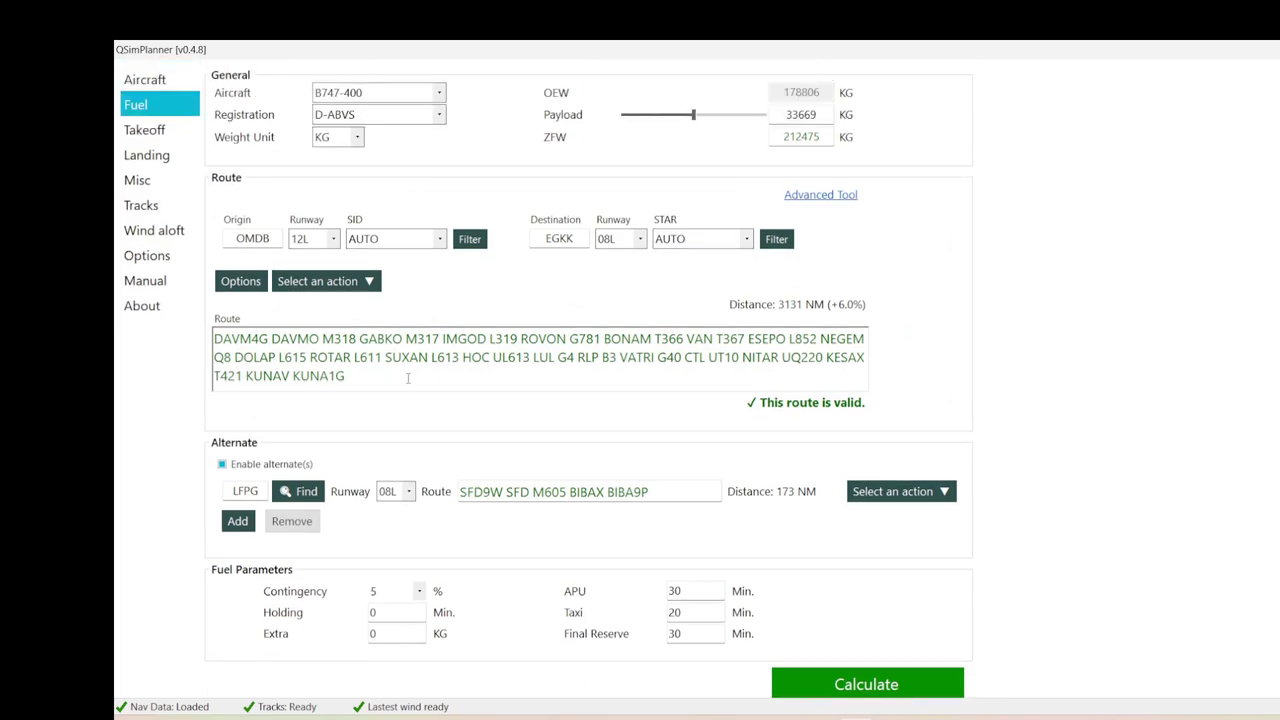
Load EGKK runway 26L takeoff with METAR weather 010/6, -2 °C, 997 hPa
{"action": "left_click", "coordinate": [150, 131]}
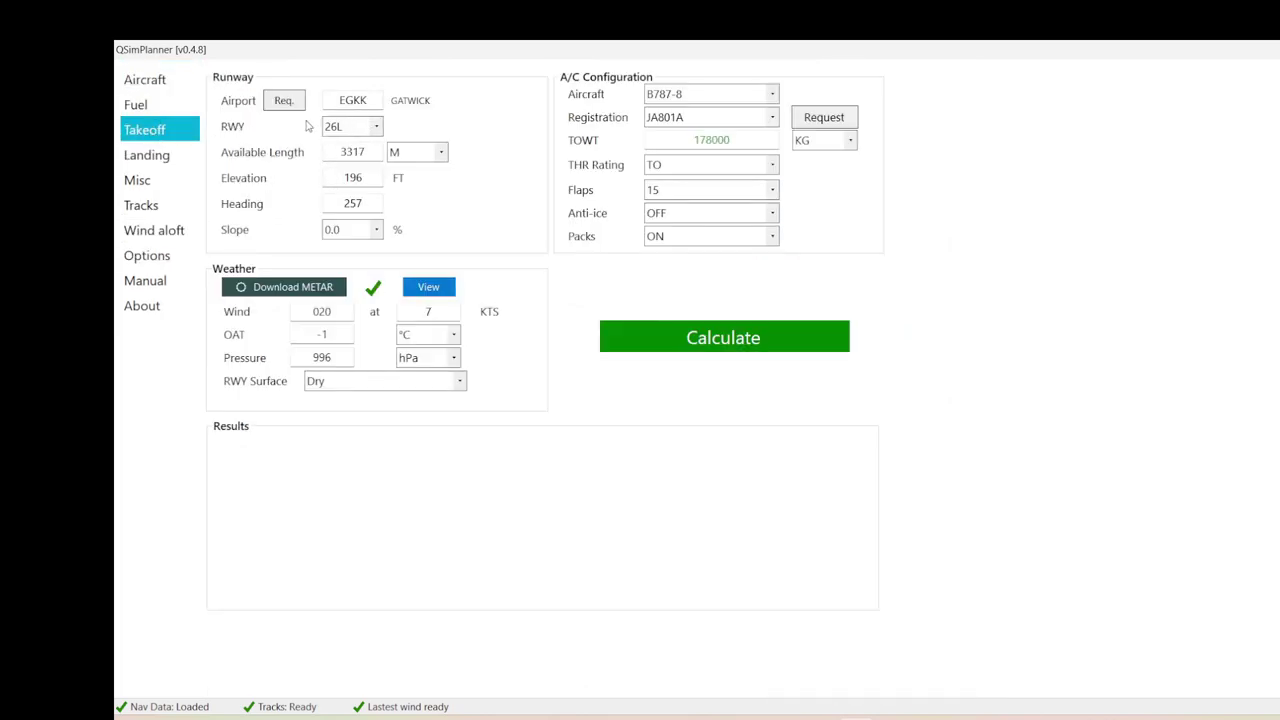
{"action": "left_click", "coordinate": [286, 288]}
{"action": "left_click", "coordinate": [300, 289]}
Keep the EGKK 26L runway slope at 0.0%, giving a 1669 m required takeoff distance
{"action": "left_click", "coordinate": [383, 231]}
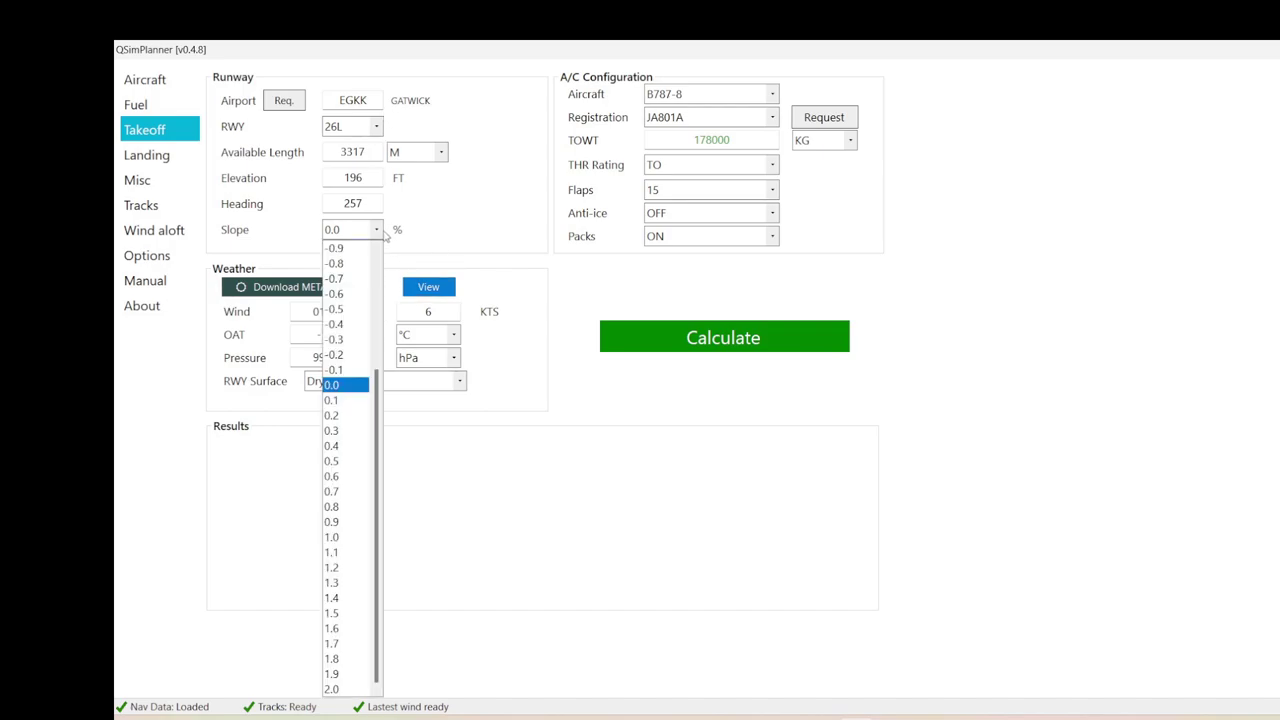
{"action": "left_click", "coordinate": [384, 231]}
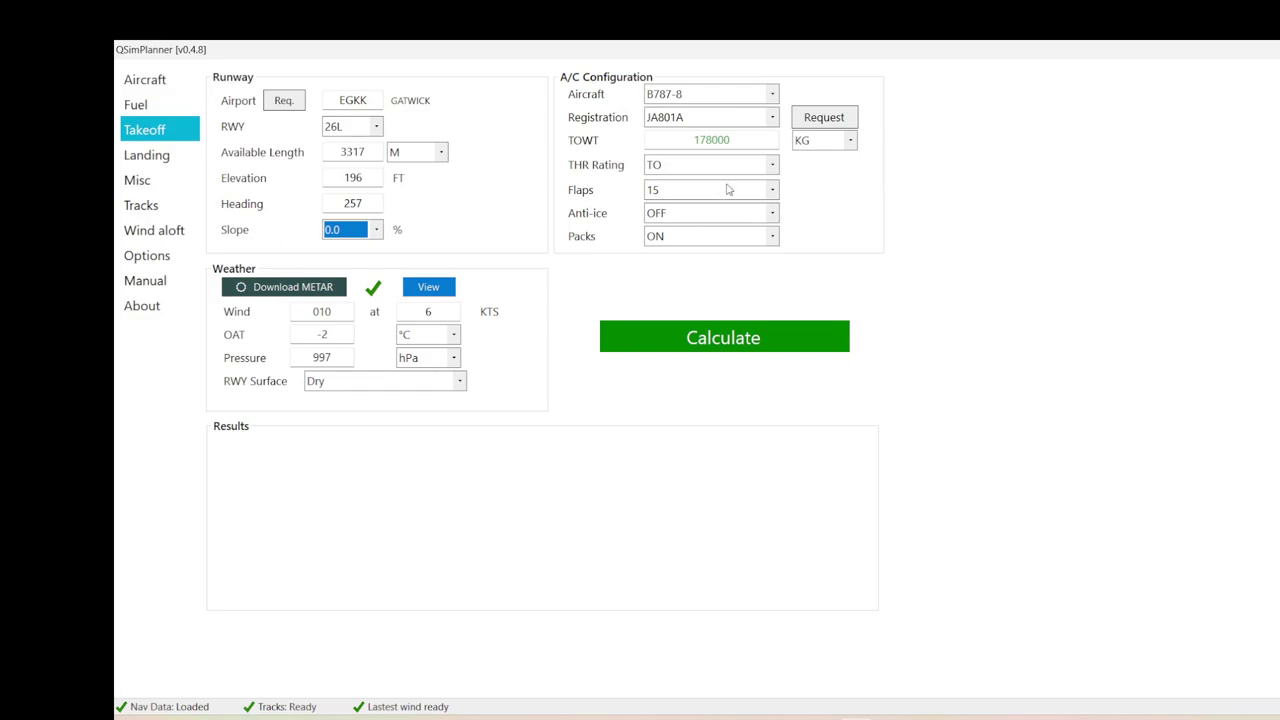
{"action": "left_click", "coordinate": [381, 233]}
{"action": "left_click", "coordinate": [381, 233]}
{"action": "left_click", "coordinate": [743, 347]}
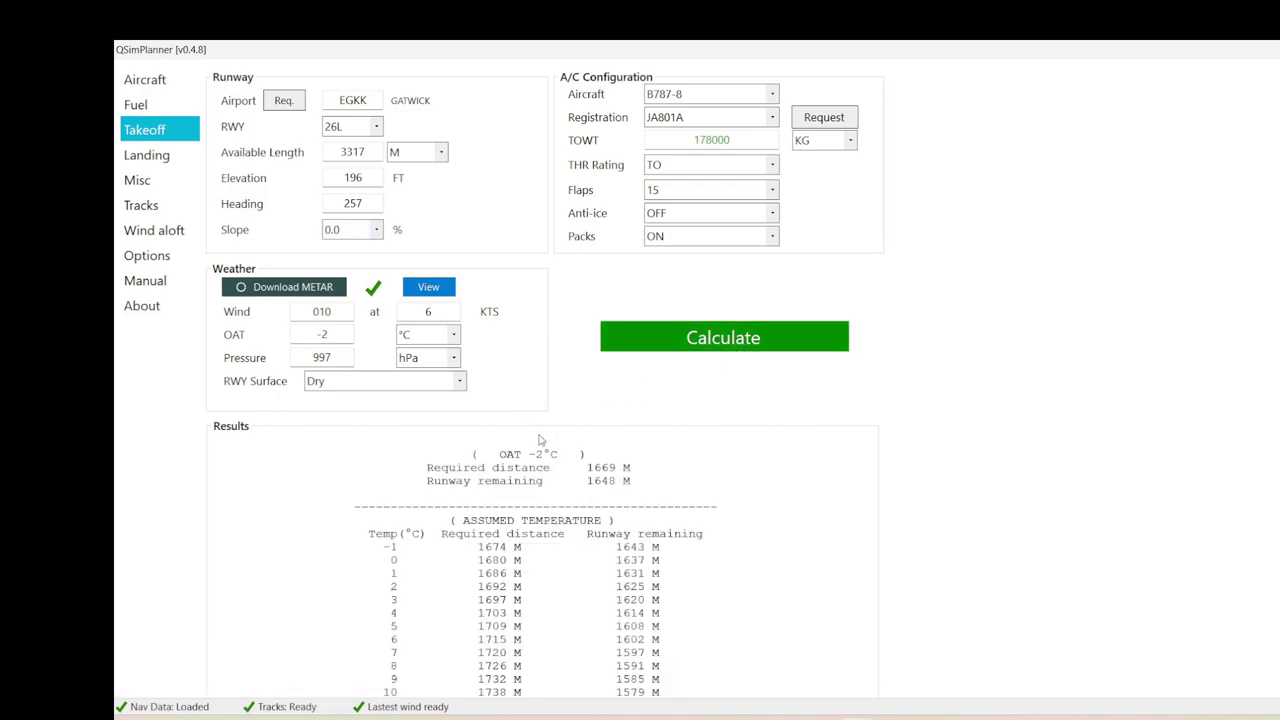
{"action": "scroll", "coordinate": [559, 503], "scroll_direction": "down", "scroll_amount": 3}
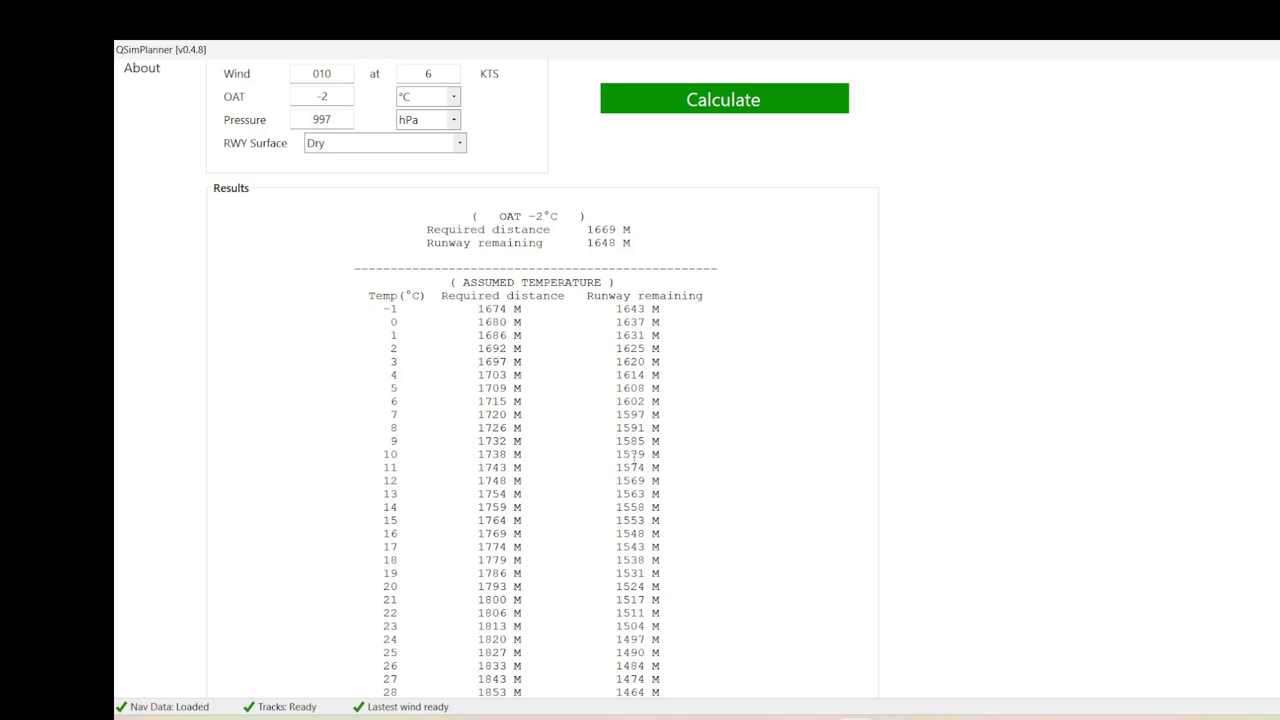
{"action": "scroll", "coordinate": [634, 459], "scroll_direction": "up", "scroll_amount": 1}
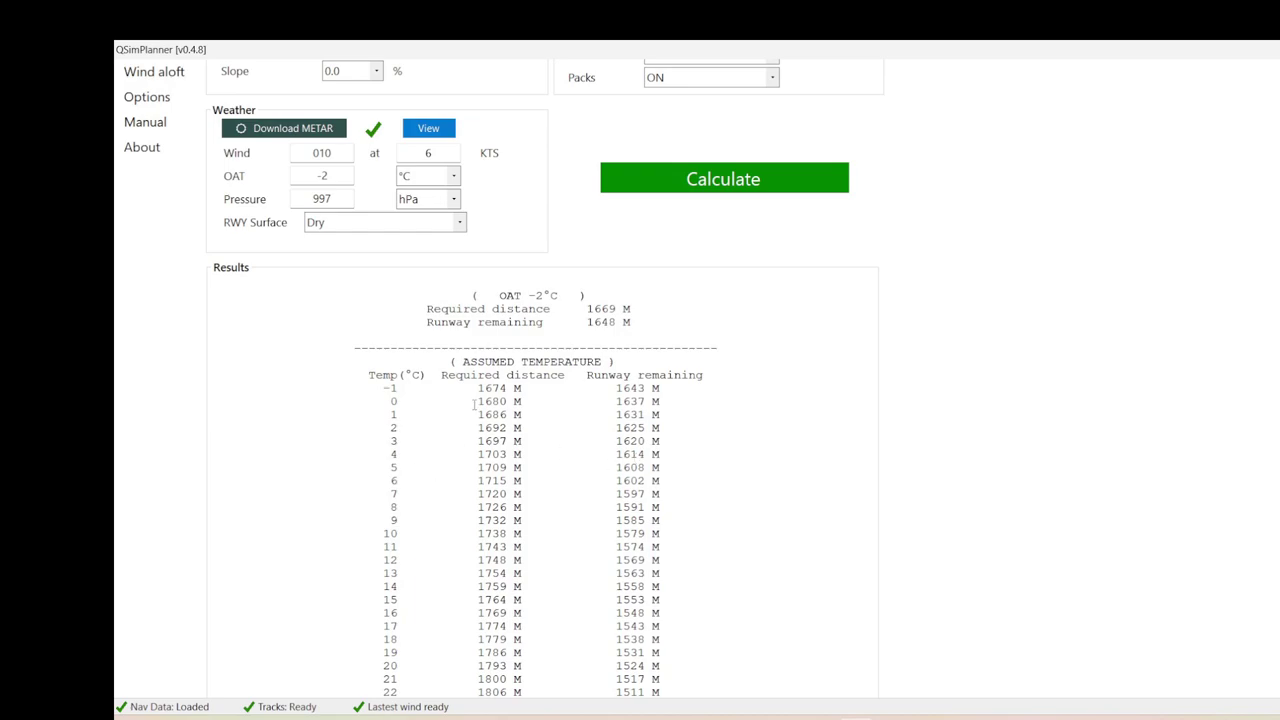
{"action": "scroll", "coordinate": [540, 455], "scroll_direction": "down", "scroll_amount": 2}
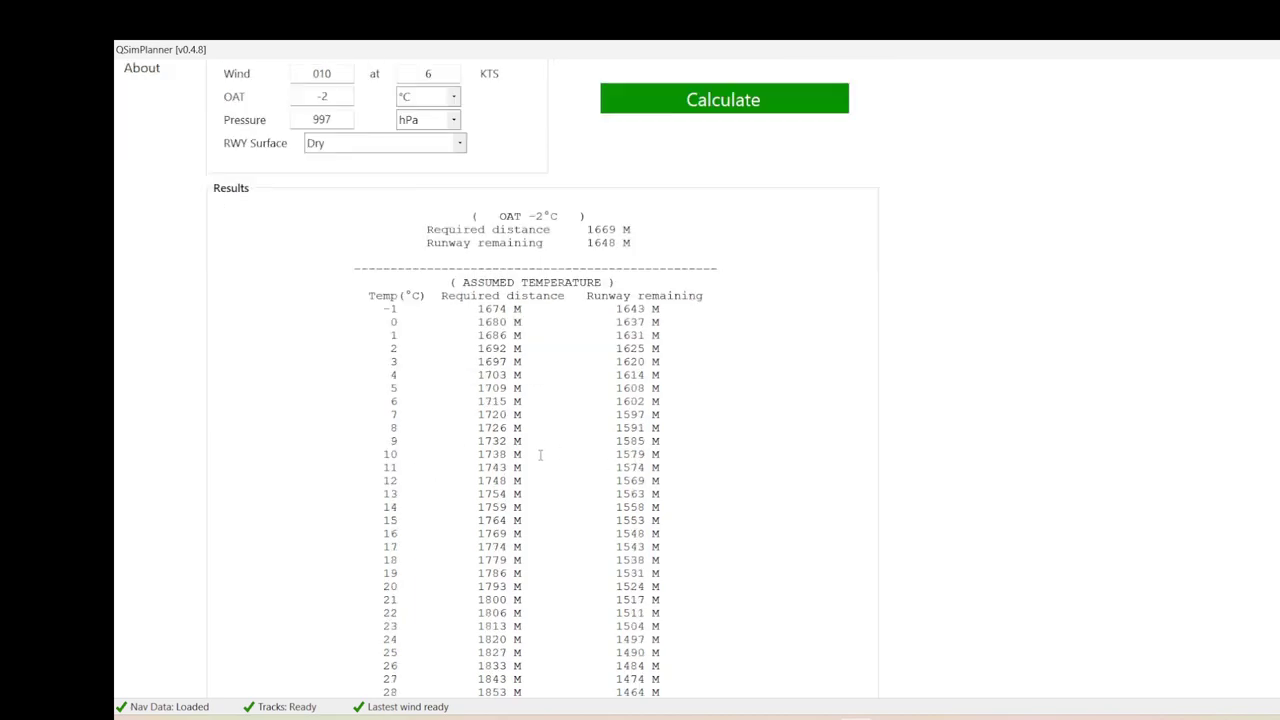
{"action": "scroll", "coordinate": [540, 452], "scroll_direction": "up", "scroll_amount": 4}
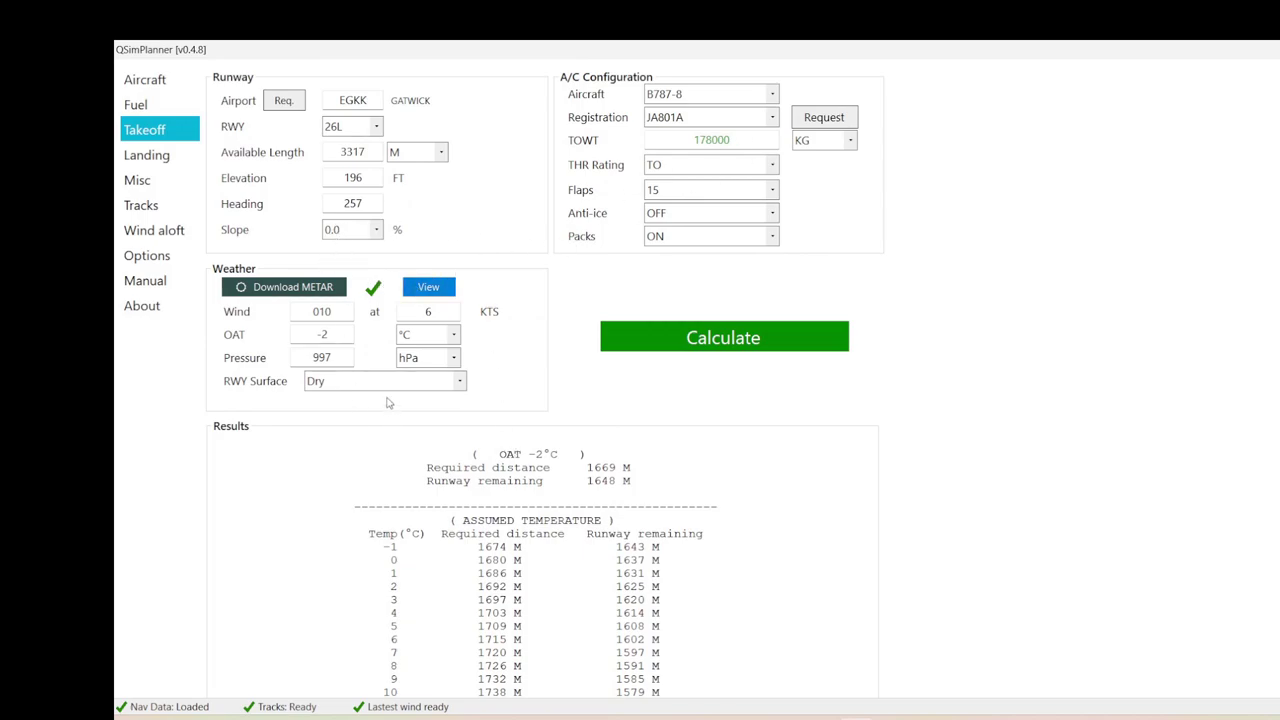
Calculate LFLL 17L landing with fresh METAR: 1928 m at Autobrake 3, 742 m remaining
{"action": "left_click", "coordinate": [150, 157]}
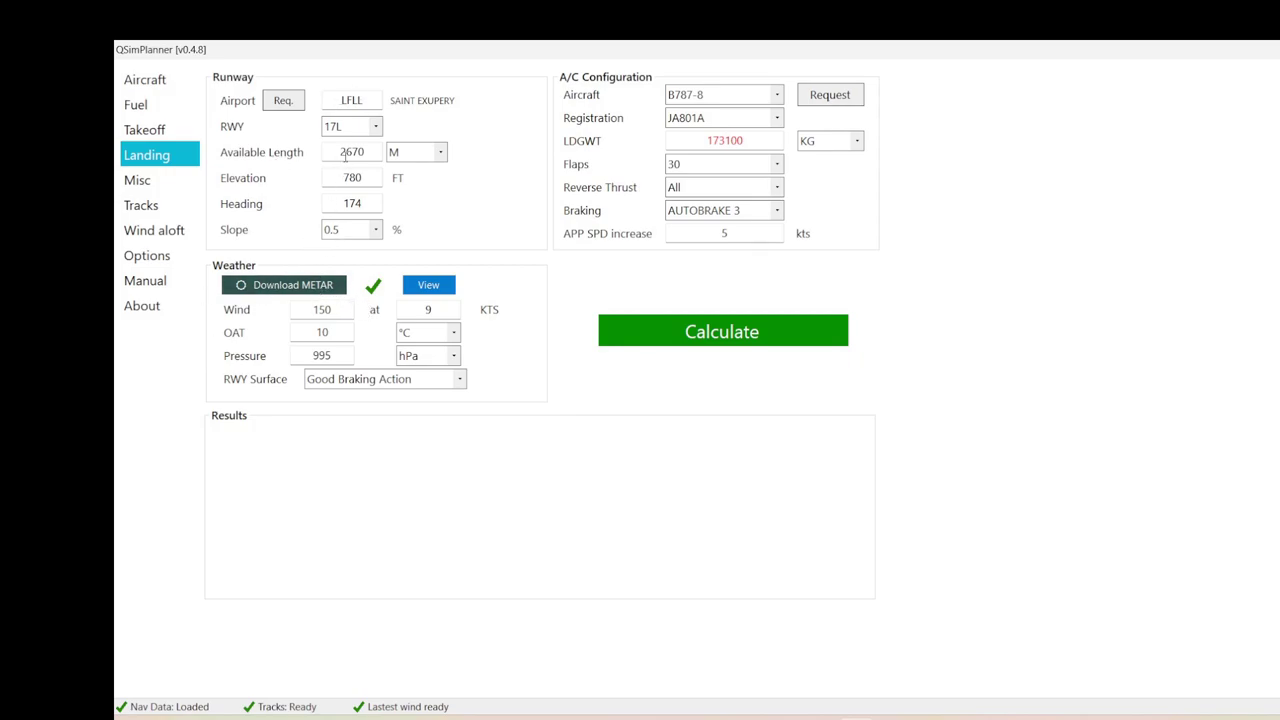
{"action": "left_click", "coordinate": [253, 287]}
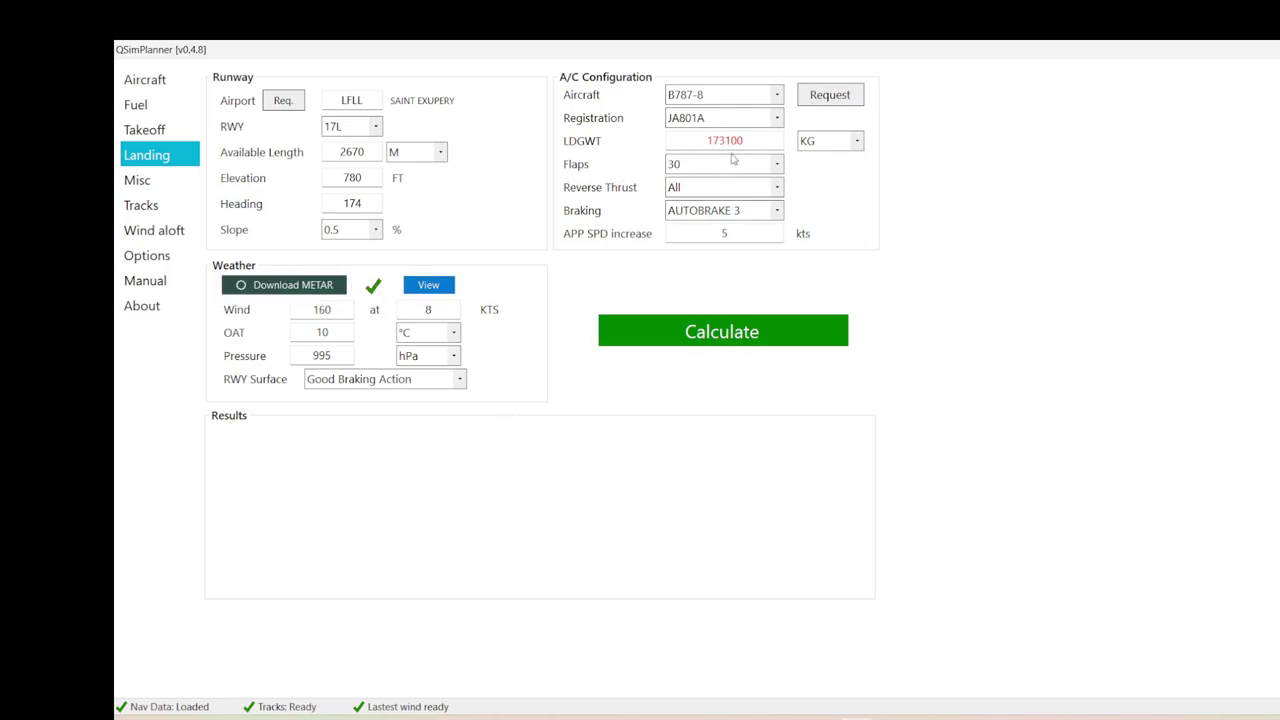
{"action": "left_click", "coordinate": [706, 334]}
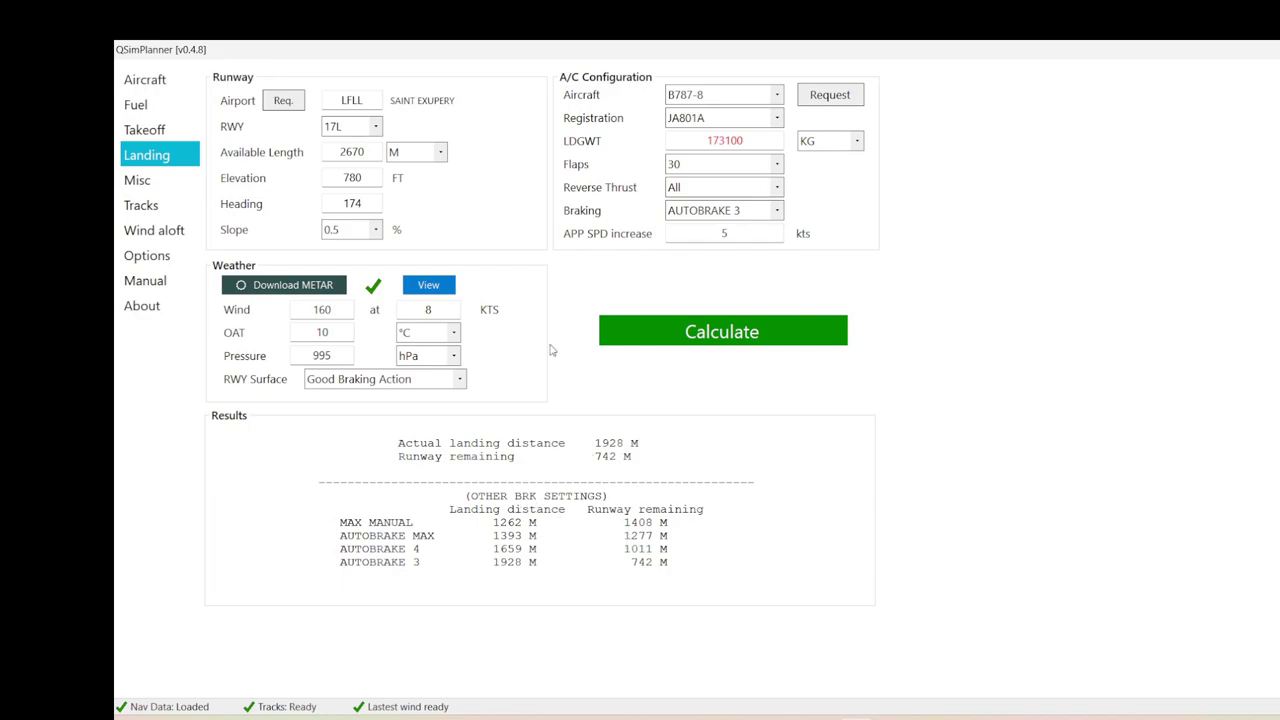
Return to the Takeoff results and scroll through the distances and assumed-temperature table
{"action": "left_click", "coordinate": [138, 130]}
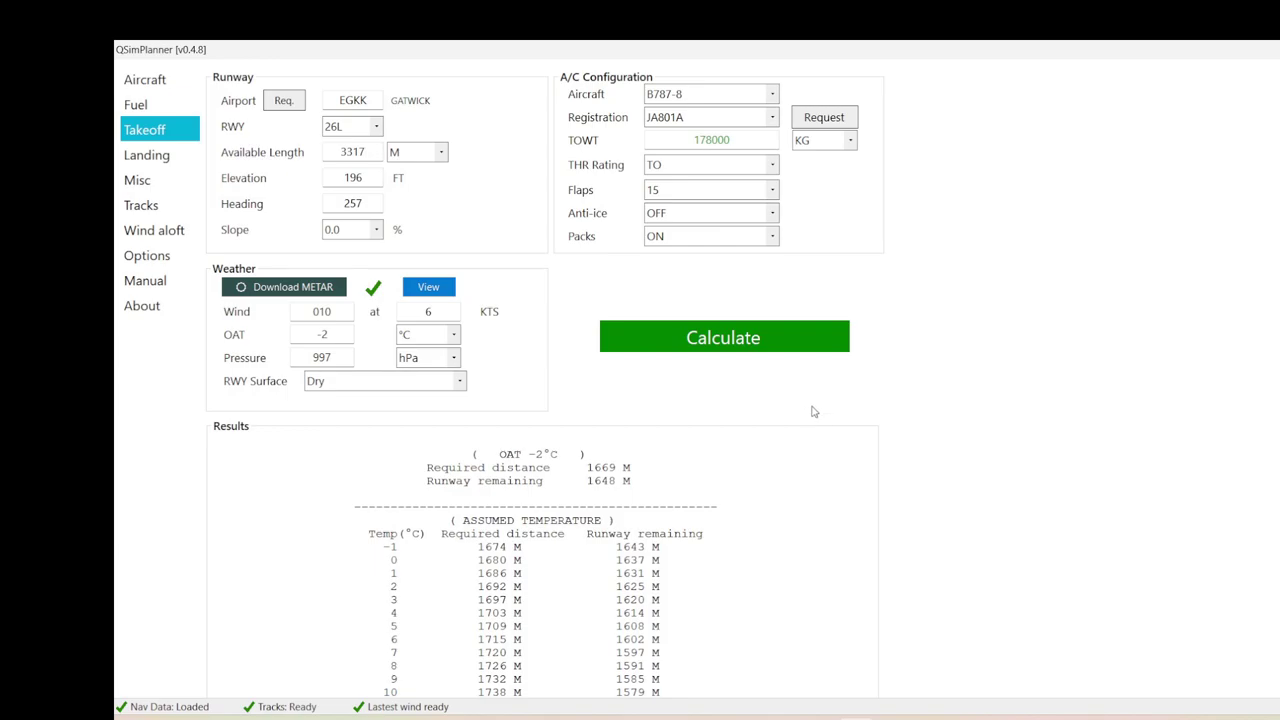
{"action": "scroll", "coordinate": [813, 411], "scroll_direction": "down", "scroll_amount": 1}
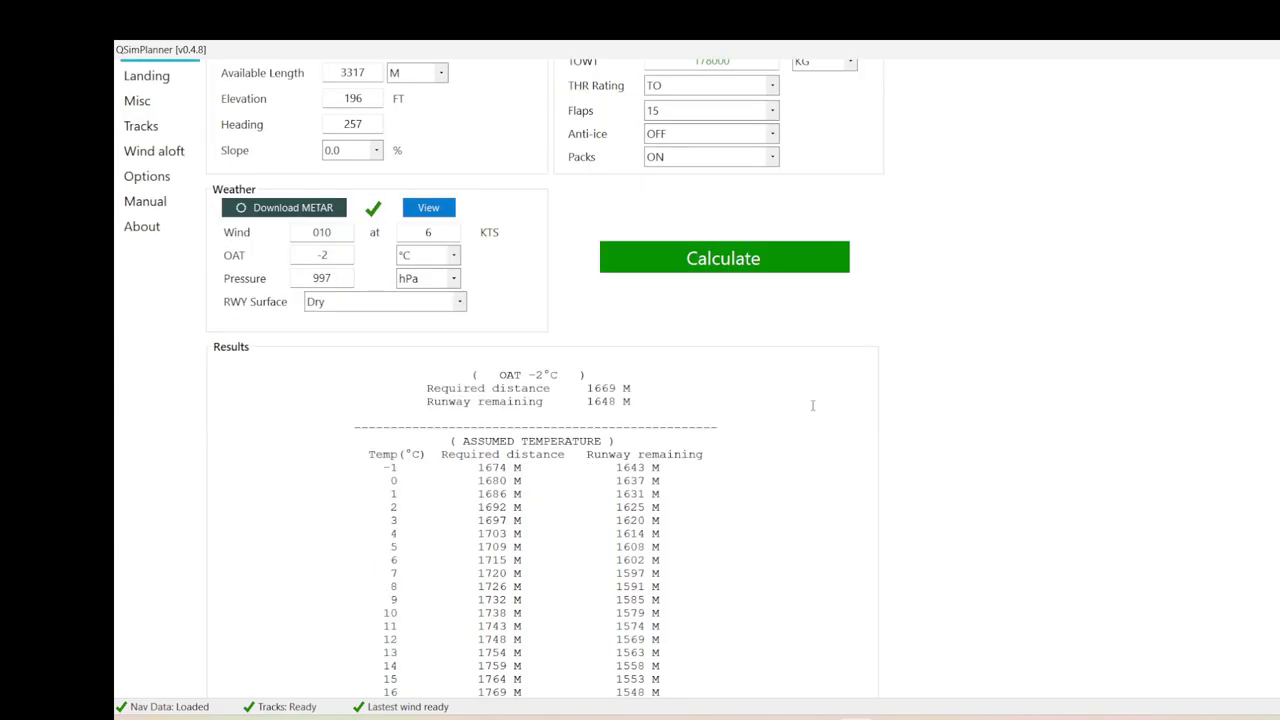
{"action": "scroll", "coordinate": [813, 405], "scroll_direction": "down", "scroll_amount": 6}
{"action": "scroll", "coordinate": [806, 410], "scroll_direction": "up", "scroll_amount": 5}
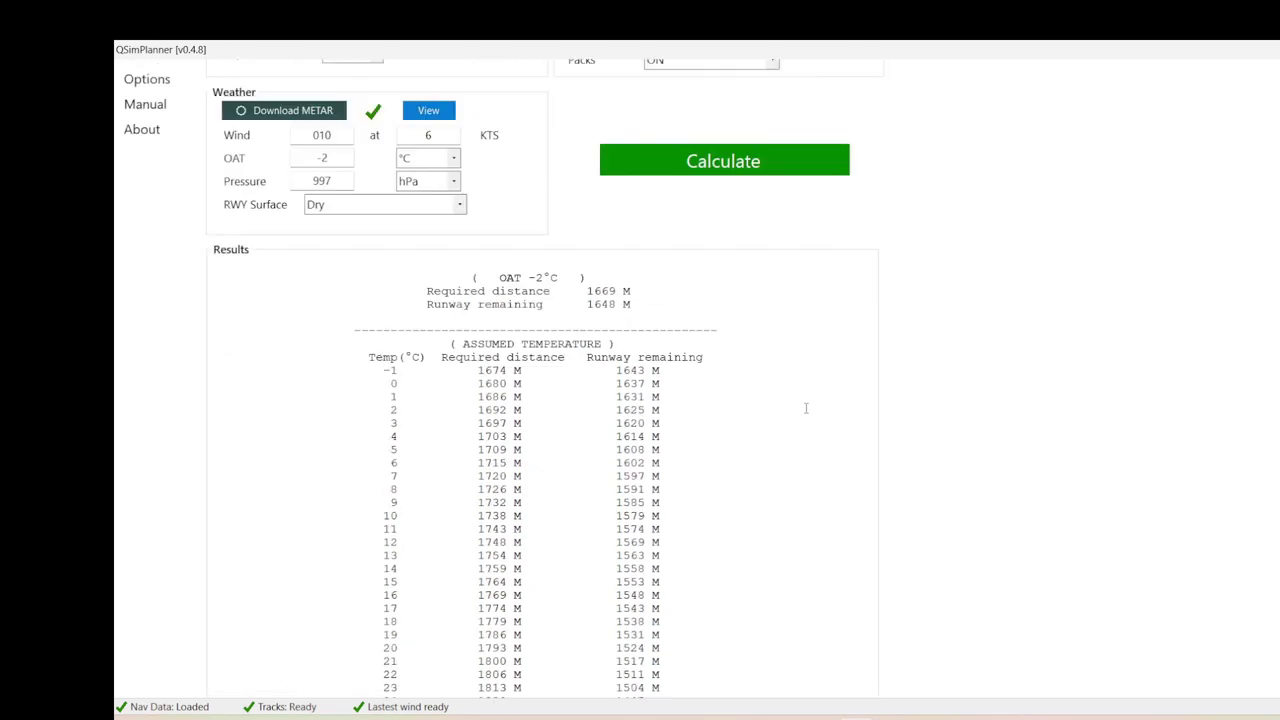
{"action": "scroll", "coordinate": [806, 408], "scroll_direction": "up", "scroll_amount": 2}
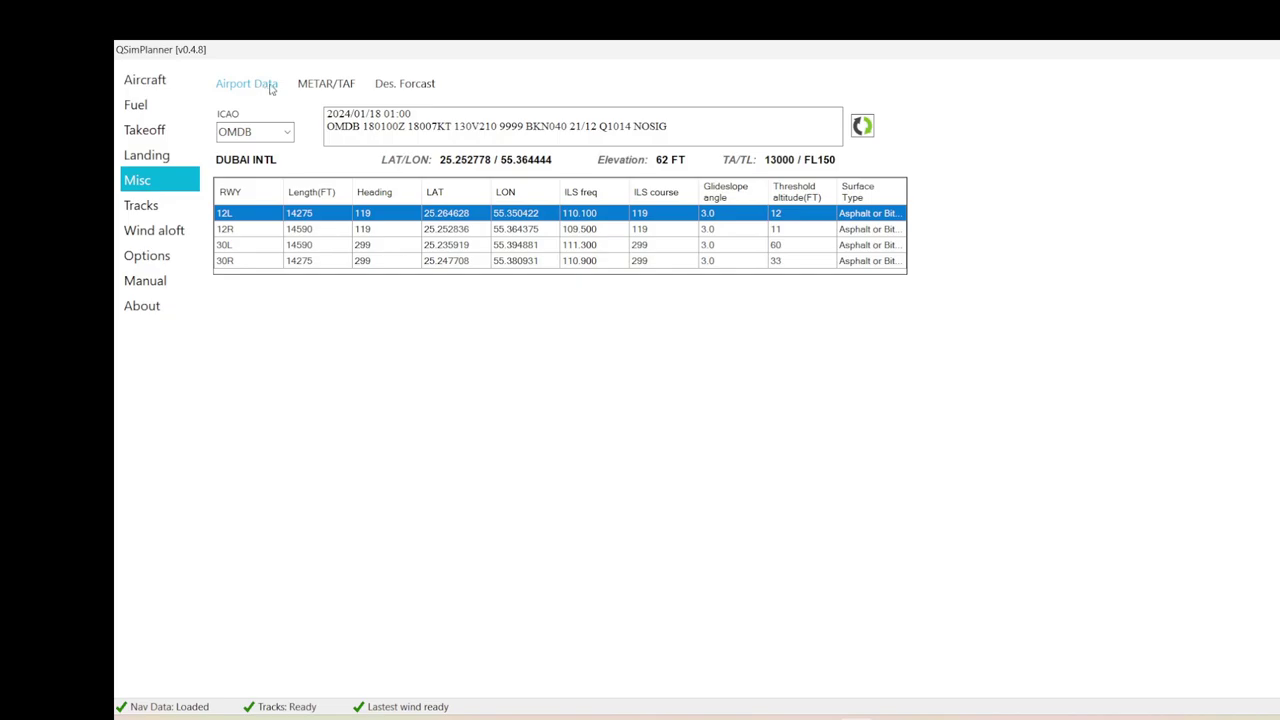
View METAR/TAF and destination winds aloft, then show Tracks with NATs, PACOTs and AUSOTS loaded
{"action": "left_click", "coordinate": [330, 84]}
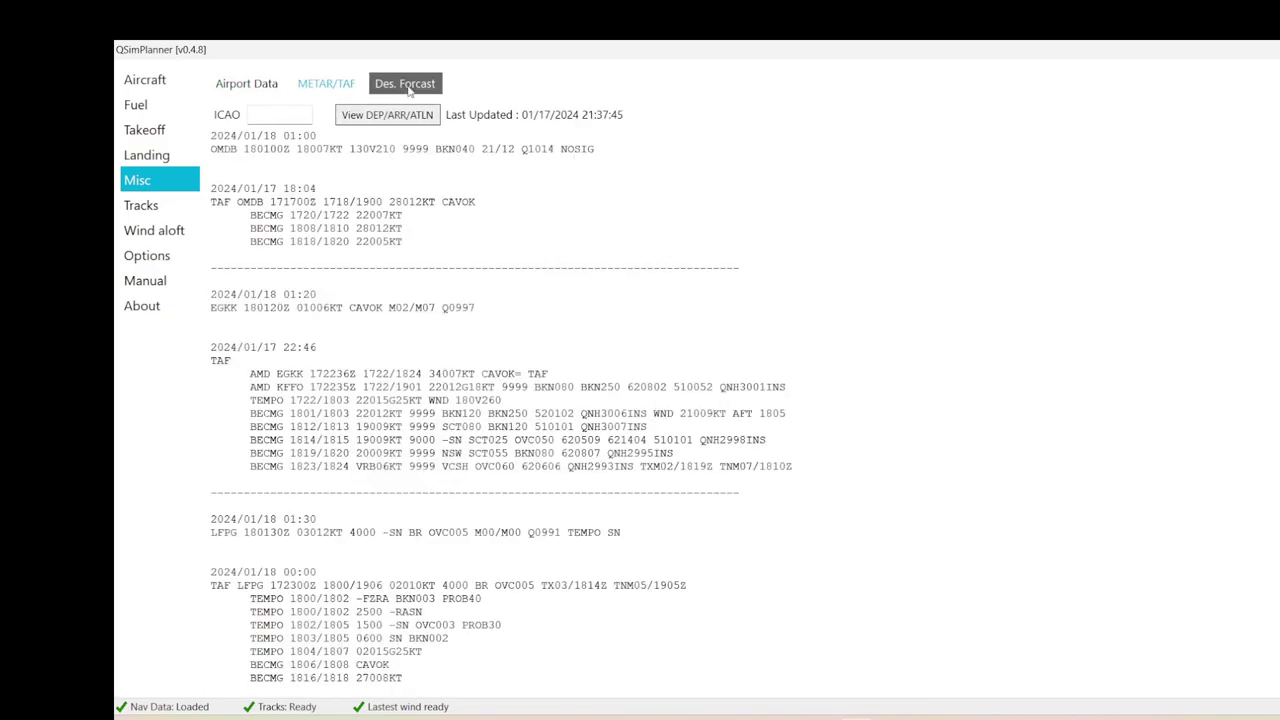
{"action": "left_click", "coordinate": [404, 88]}
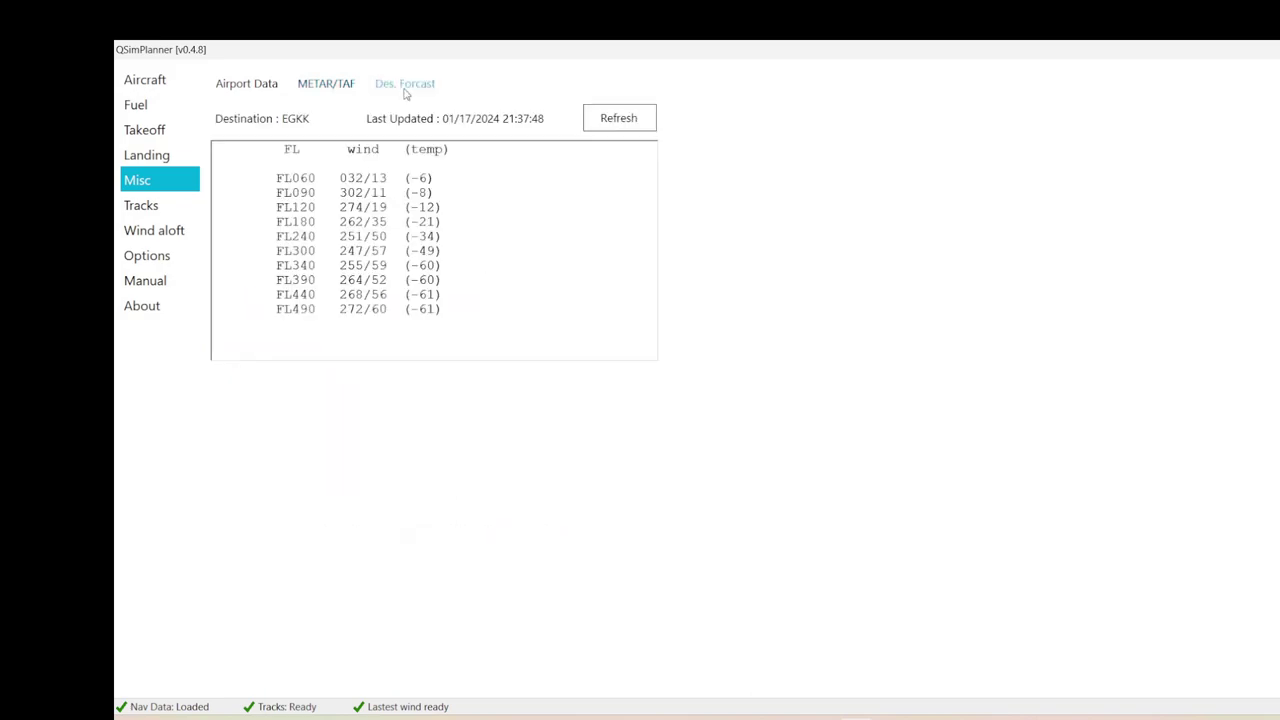
{"action": "left_click", "coordinate": [147, 207]}
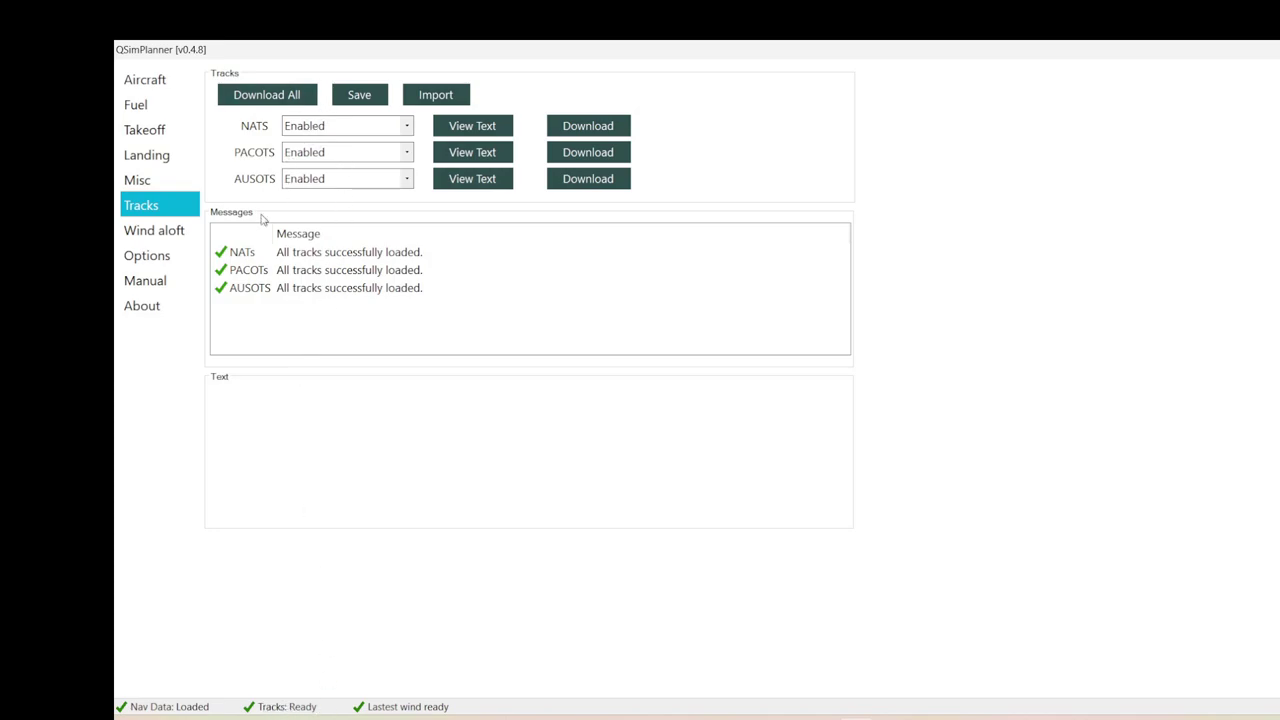
{"action": "left_click", "coordinate": [365, 128]}
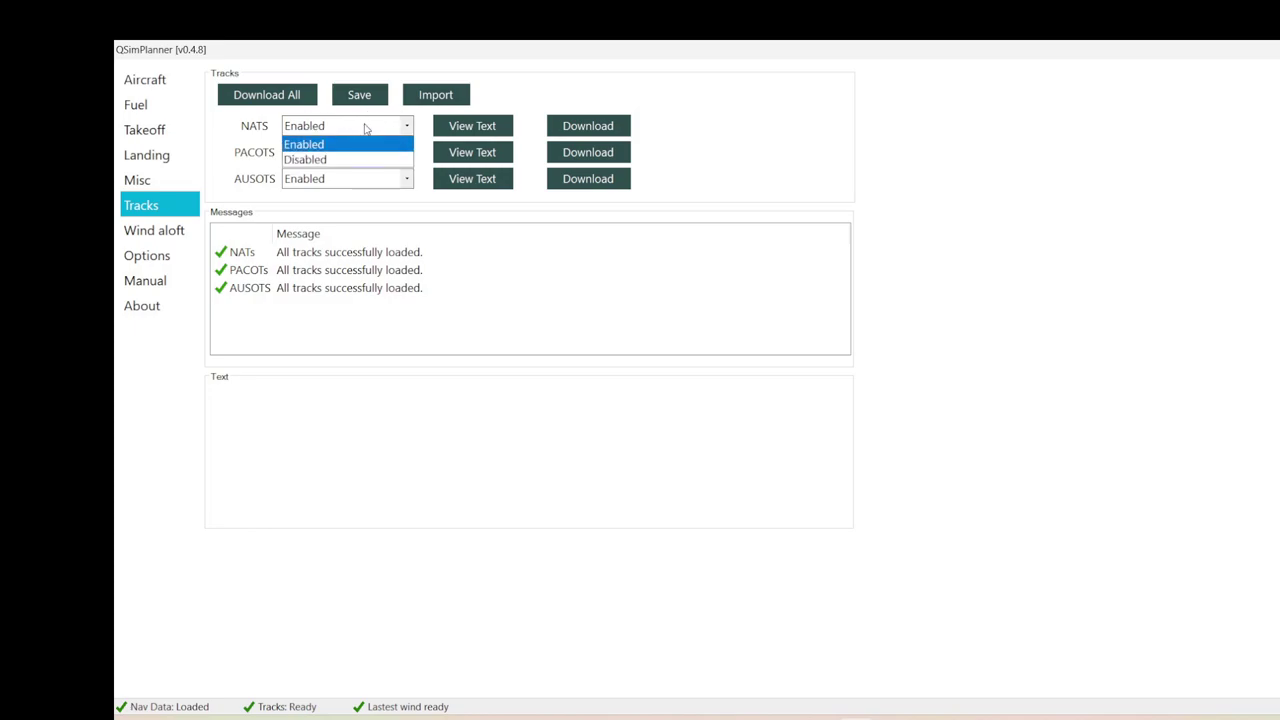
{"action": "left_click", "coordinate": [365, 128]}
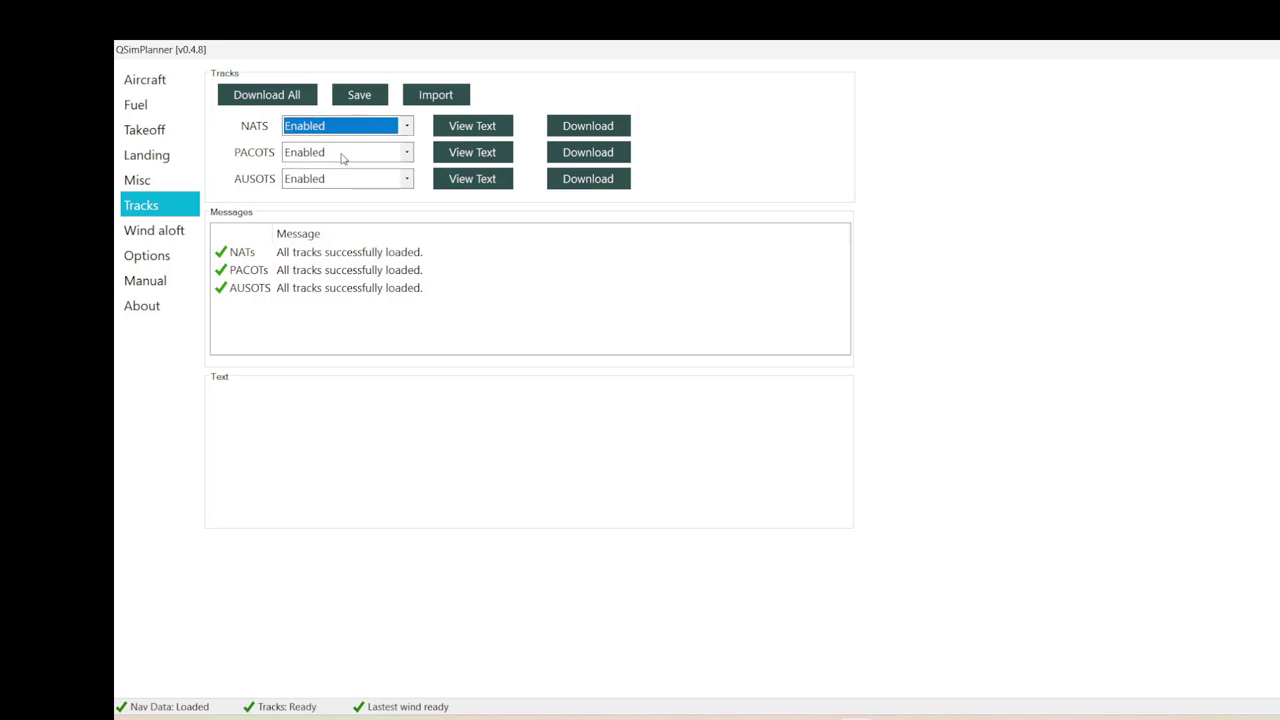
{"action": "left_click", "coordinate": [341, 158]}
{"action": "left_click", "coordinate": [341, 158]}
{"action": "left_click", "coordinate": [326, 180]}
{"action": "left_click", "coordinate": [326, 181]}
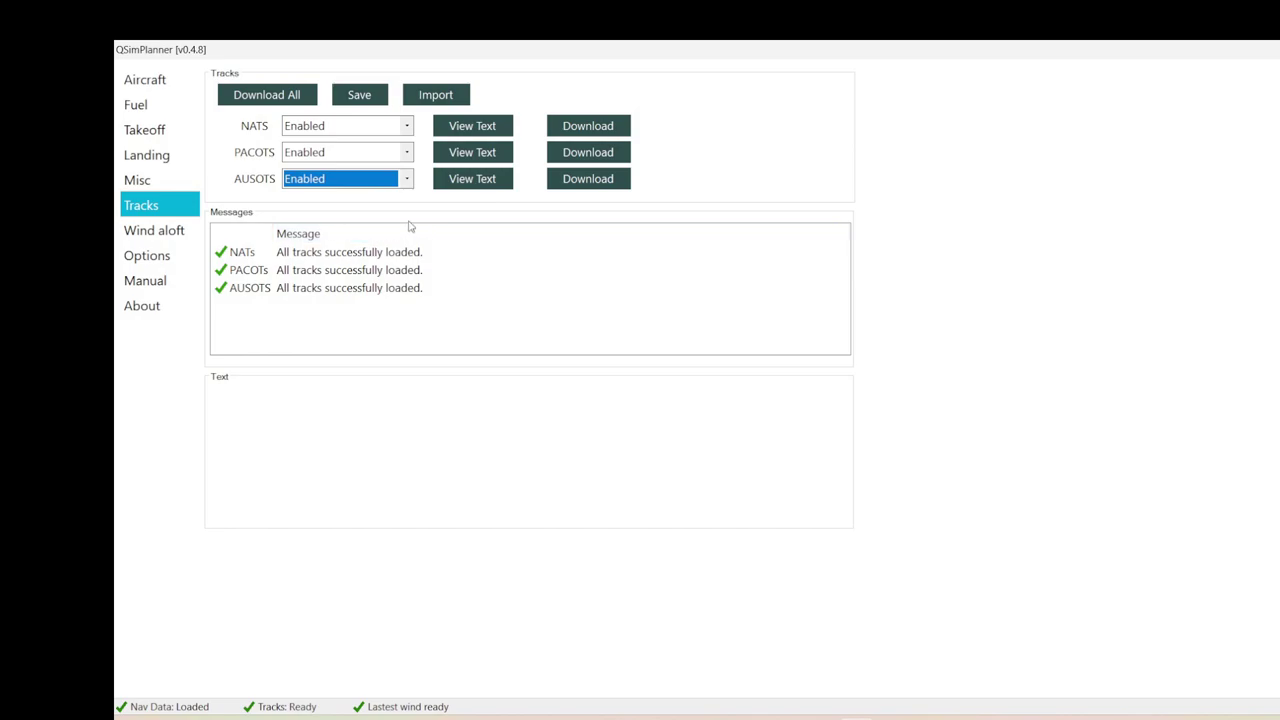
Check the Options Nav Data tab, showing AIRAC 2310 expired (05OCT–02NOV/23) and its path
{"action": "left_click", "coordinate": [145, 238]}
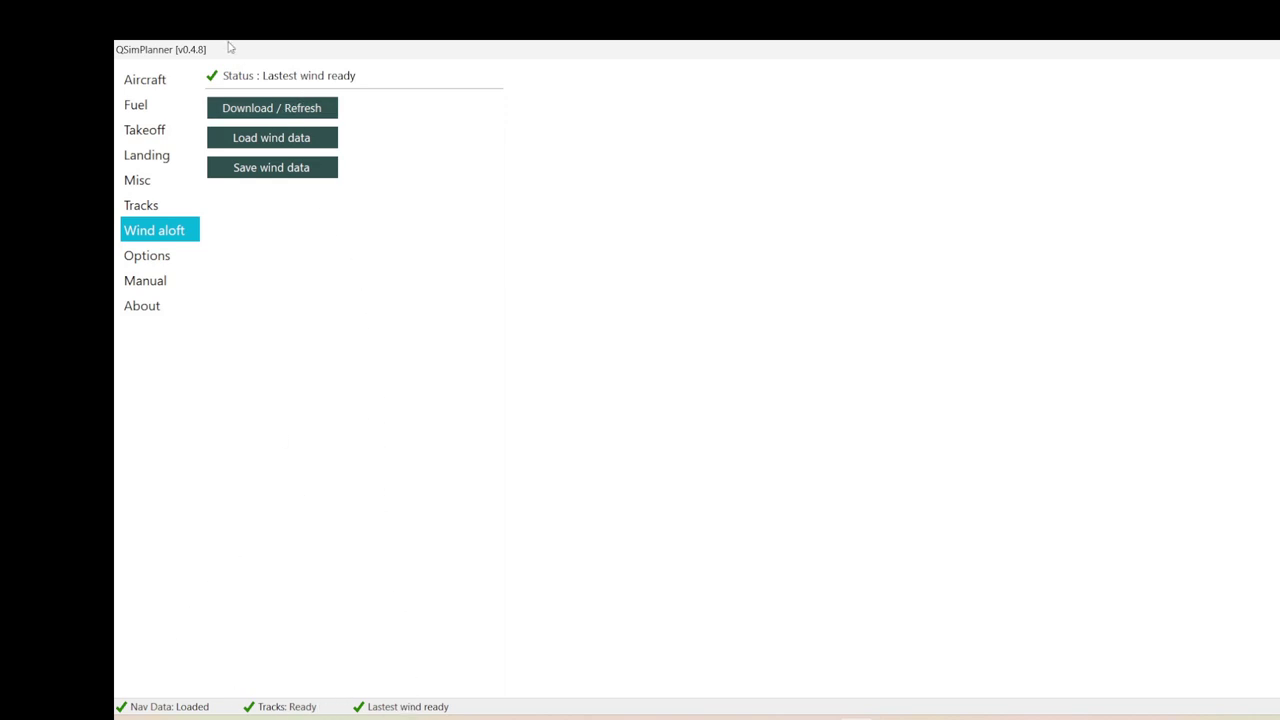
{"action": "left_click", "coordinate": [152, 262]}
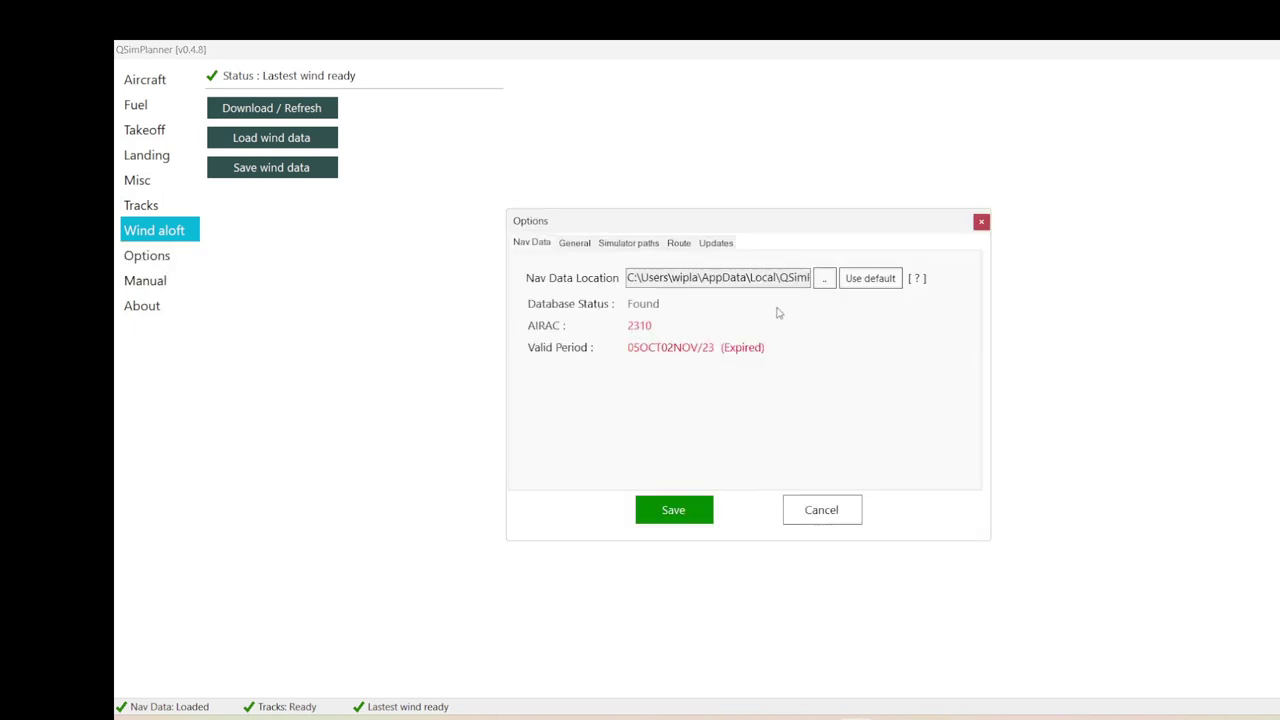
{"action": "left_click", "coordinate": [580, 246]}
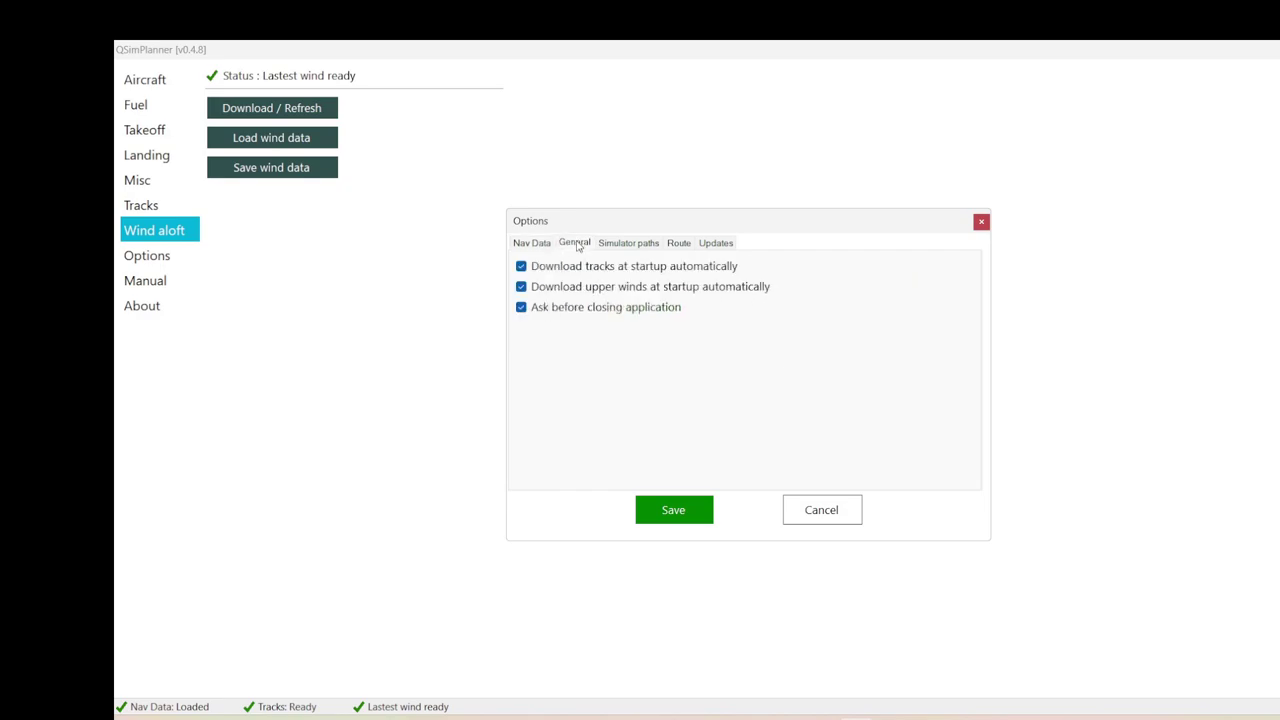
{"action": "left_click", "coordinate": [536, 246]}
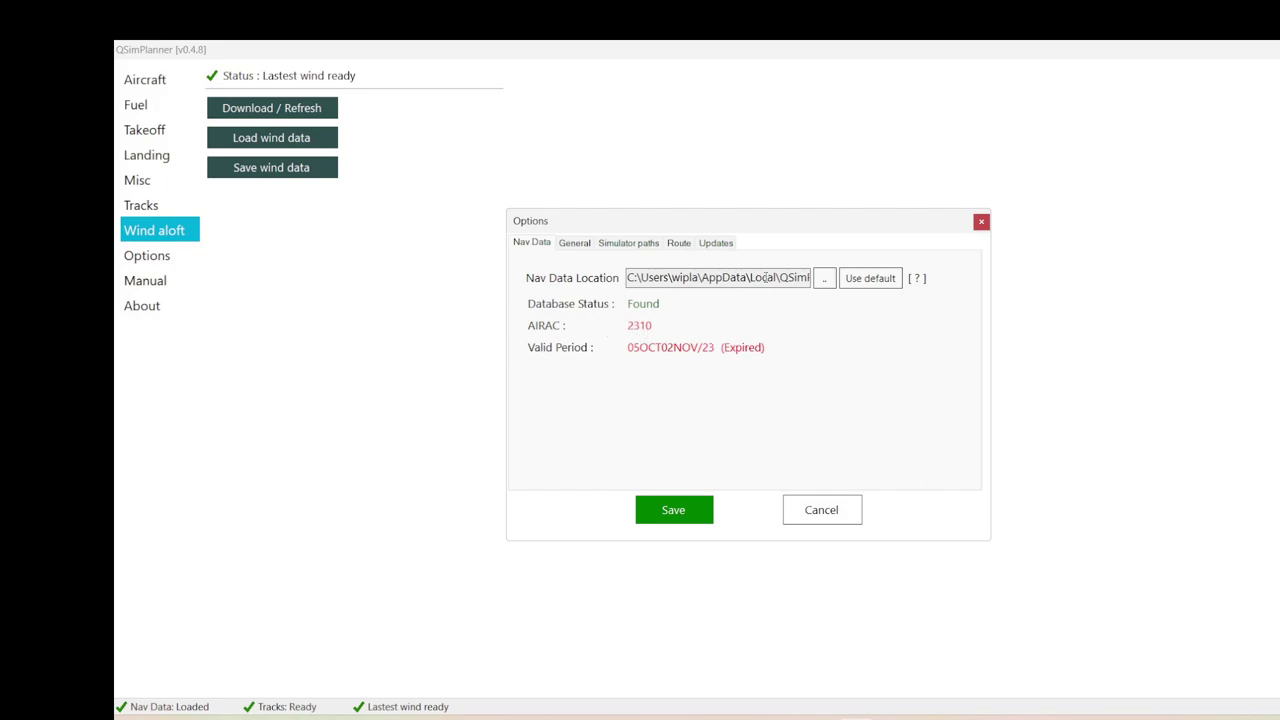
{"action": "left_click_drag", "start_coordinate": [781, 276], "coordinate": [826, 277]}
{"action": "left_click", "coordinate": [721, 277]}
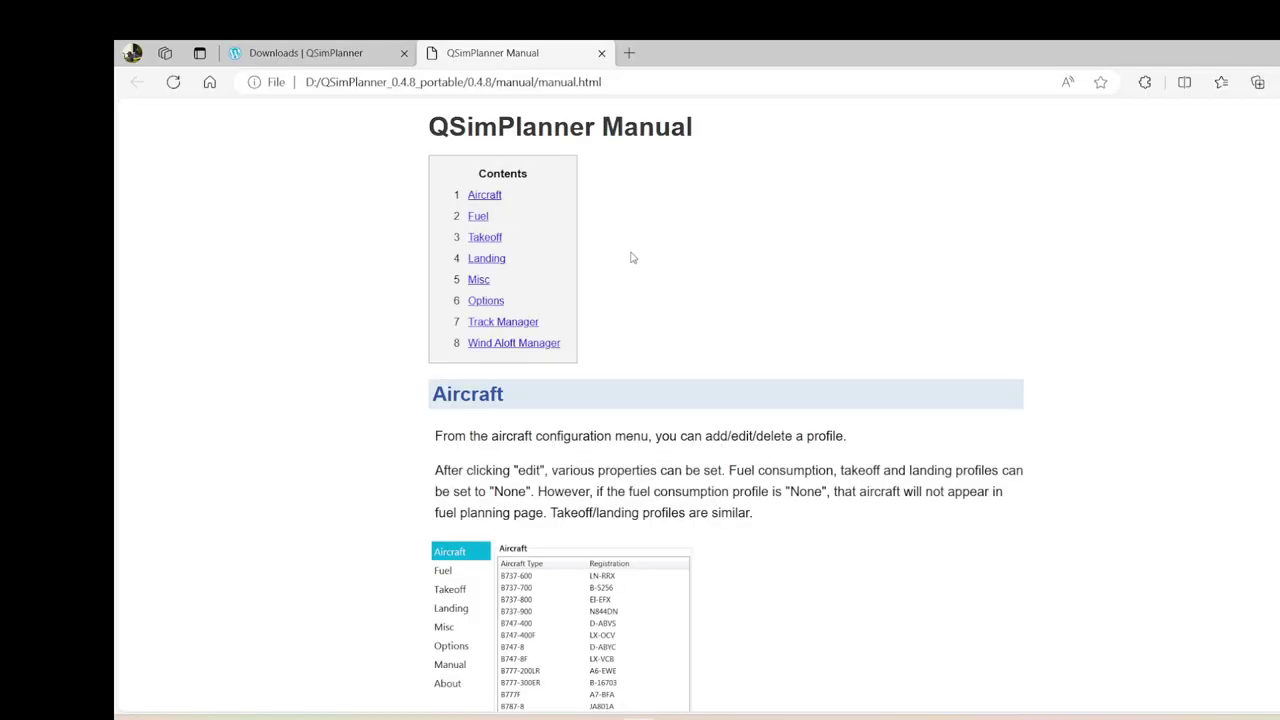
Scroll the Edge manual past the Fuel report items to Takeoff, then return to QSimPlanner
{"action": "scroll", "coordinate": [631, 258], "scroll_direction": "down", "scroll_amount": 10}
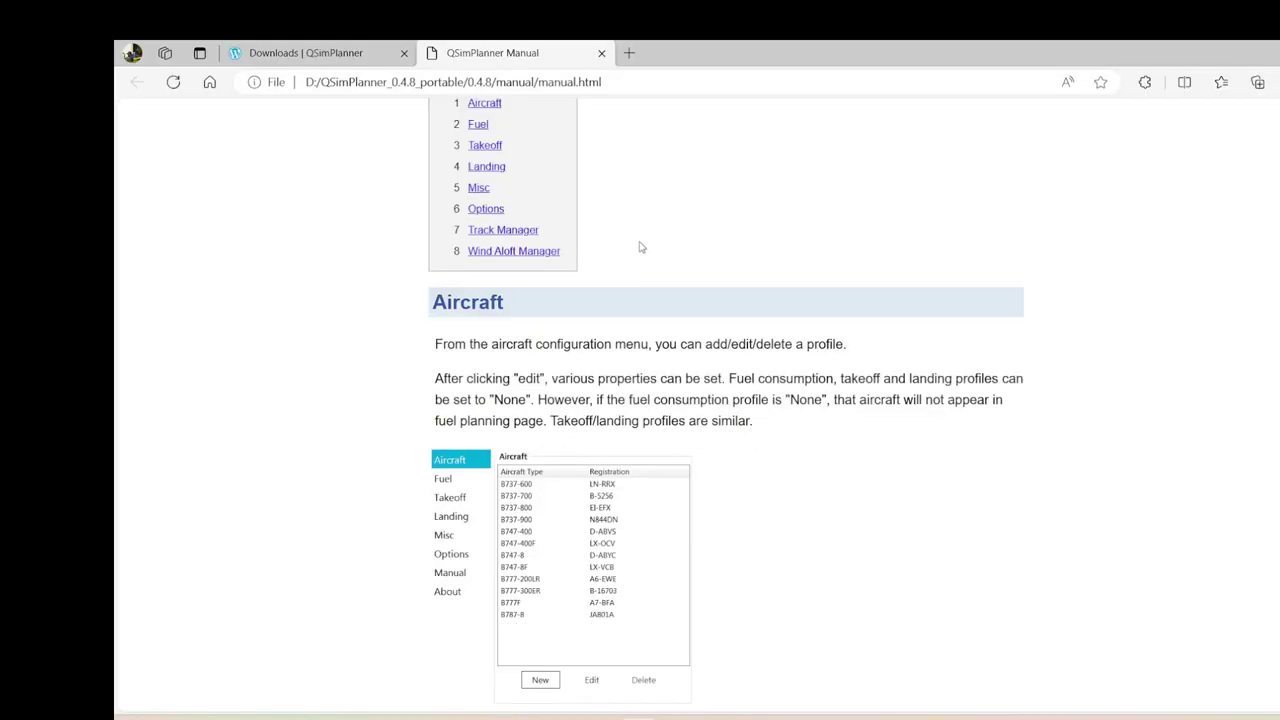
{"action": "scroll", "coordinate": [702, 219], "scroll_direction": "down", "scroll_amount": 3}
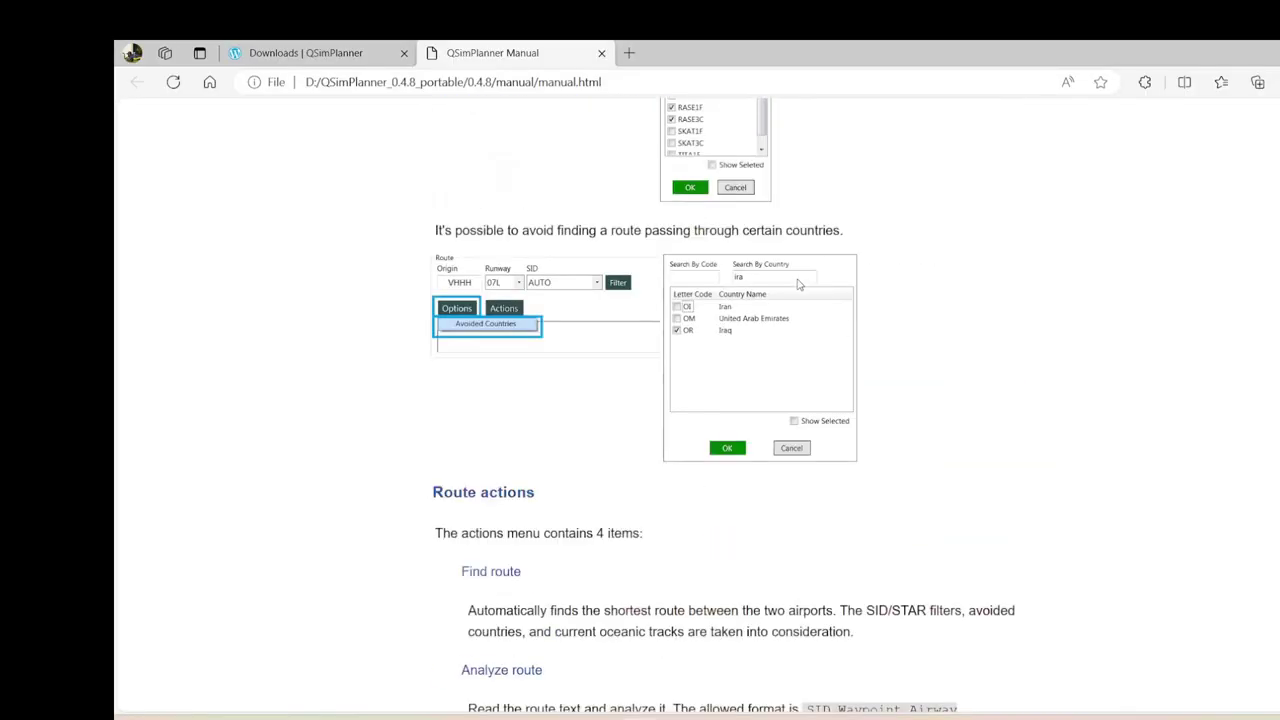
{"action": "scroll", "coordinate": [800, 300], "scroll_direction": "down", "scroll_amount": 4}
{"action": "scroll", "coordinate": [806, 322], "scroll_direction": "down", "scroll_amount": 12}
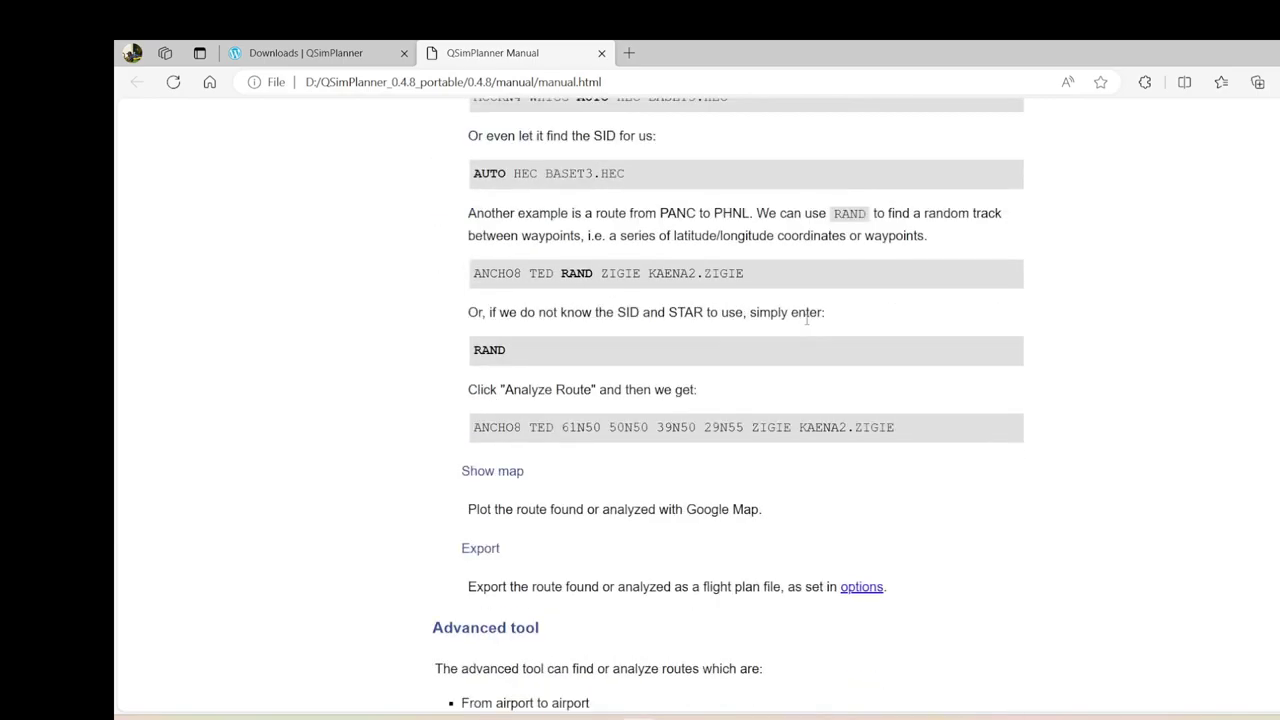
{"action": "scroll", "coordinate": [900, 443], "scroll_direction": "down", "scroll_amount": 3}
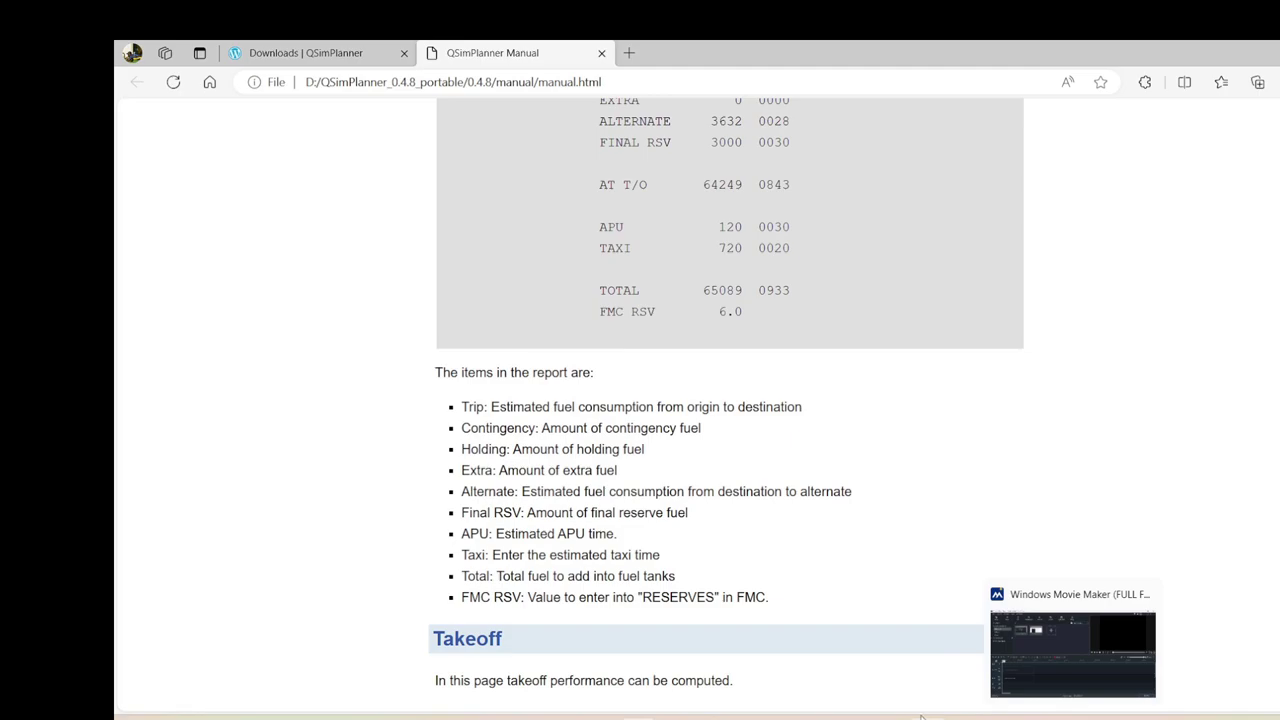
{"action": "key", "text": "alt+Tab"}
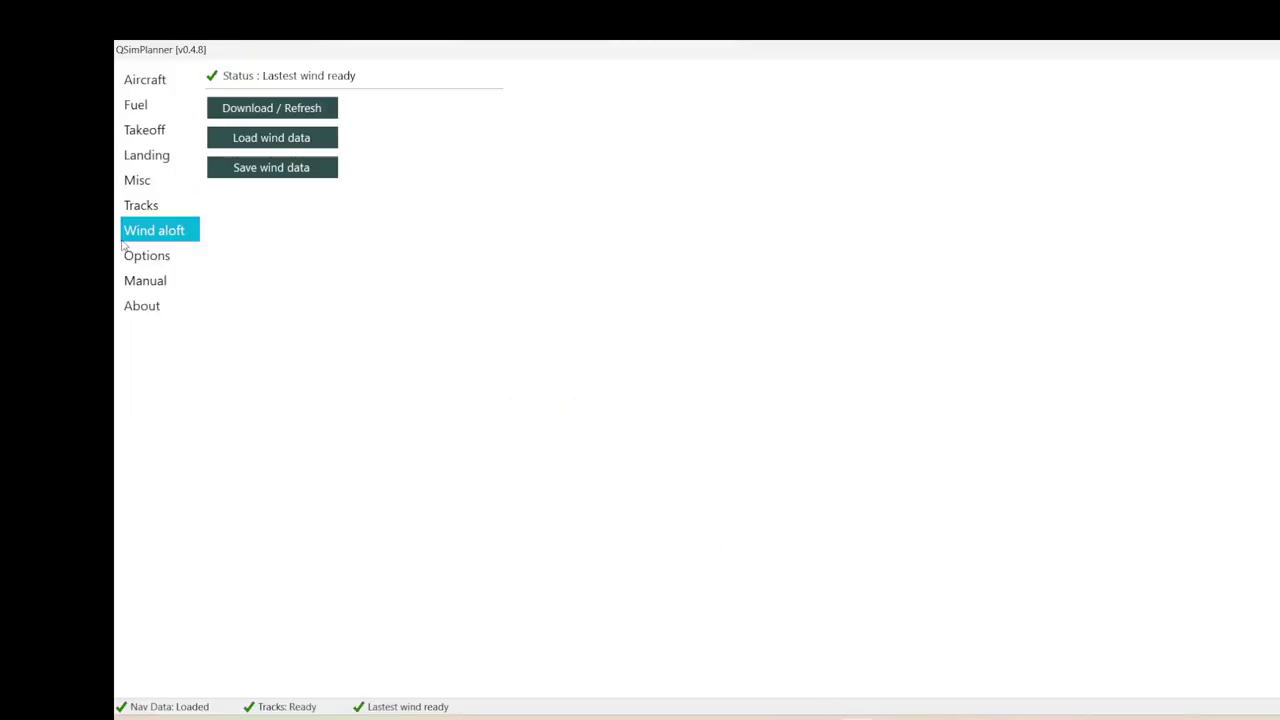
Open the Fuel page, scroll to the OMDB–EGKK fuel report, then close QSimPlanner
{"action": "left_click", "coordinate": [146, 88]}
{"action": "left_click", "coordinate": [158, 106]}
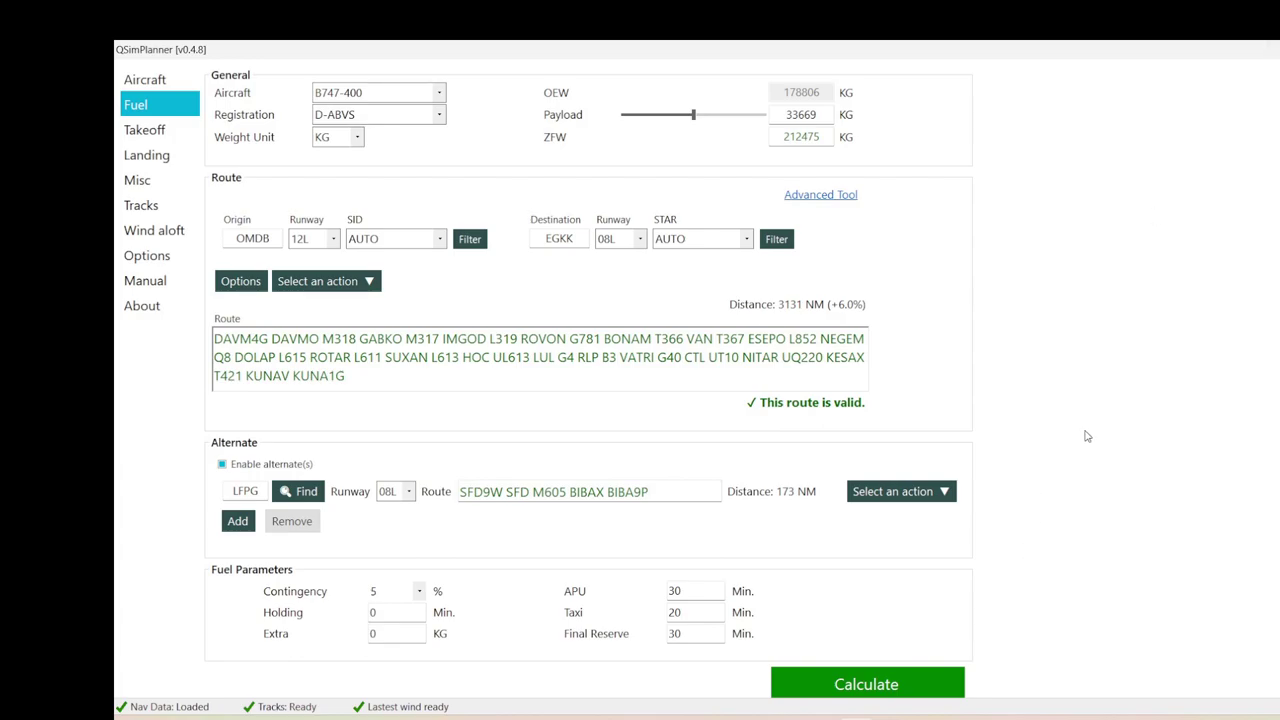
{"action": "scroll", "coordinate": [1085, 415], "scroll_direction": "down", "scroll_amount": 5}
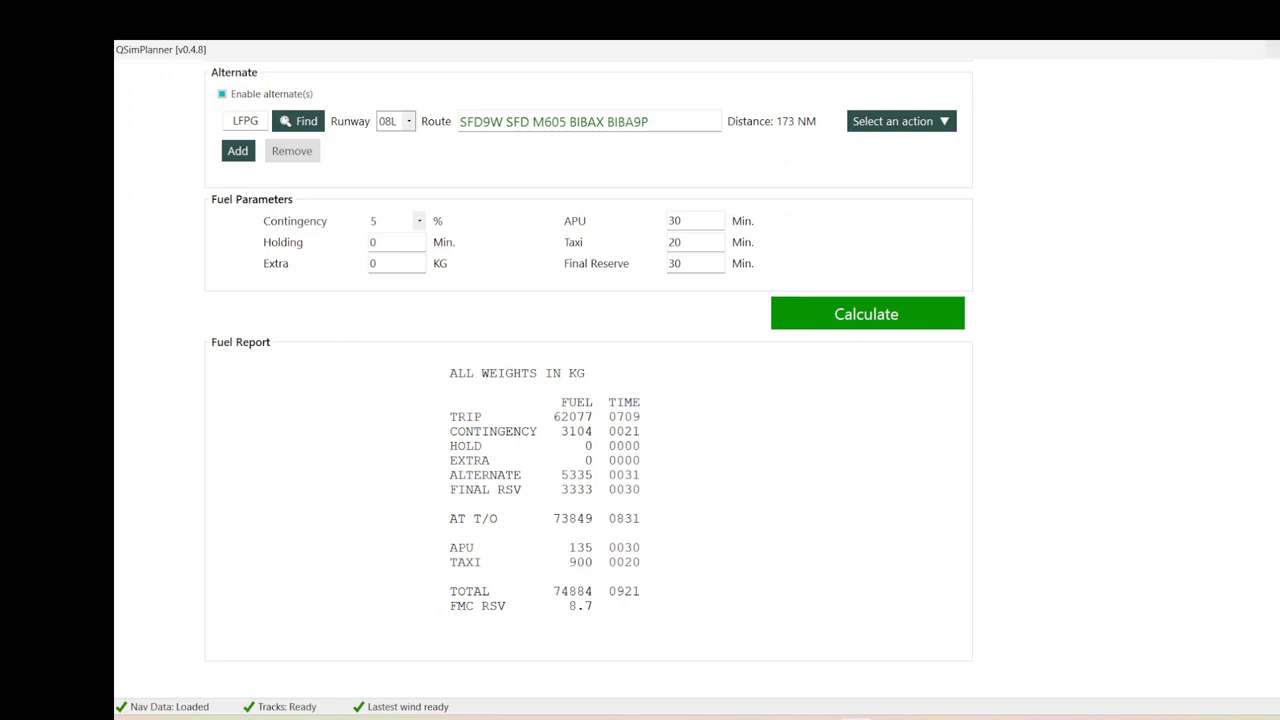
{"action": "left_click", "coordinate": [1272, 49]}
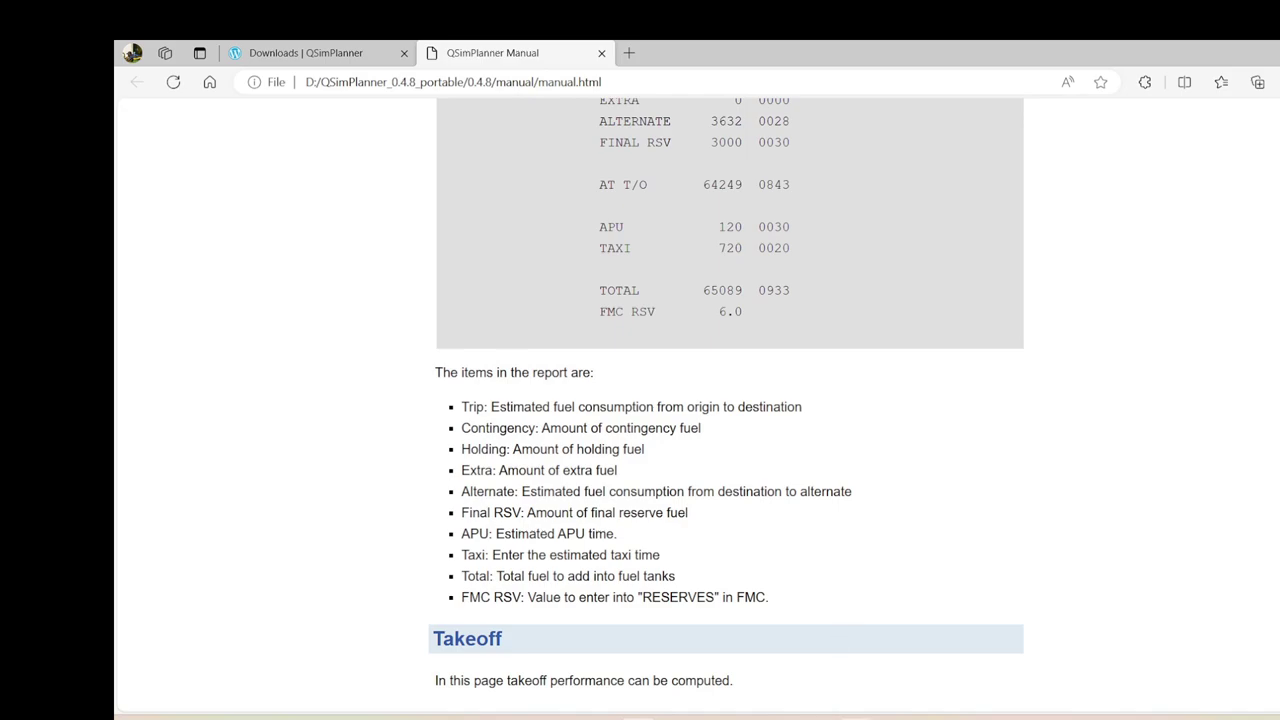
Bring up the perfcalc.pradz.de form filled for the A320-251N at 72000 kg from EGKK runway 26L
{"action": "mouse_move", "coordinate": [1035, 718]}
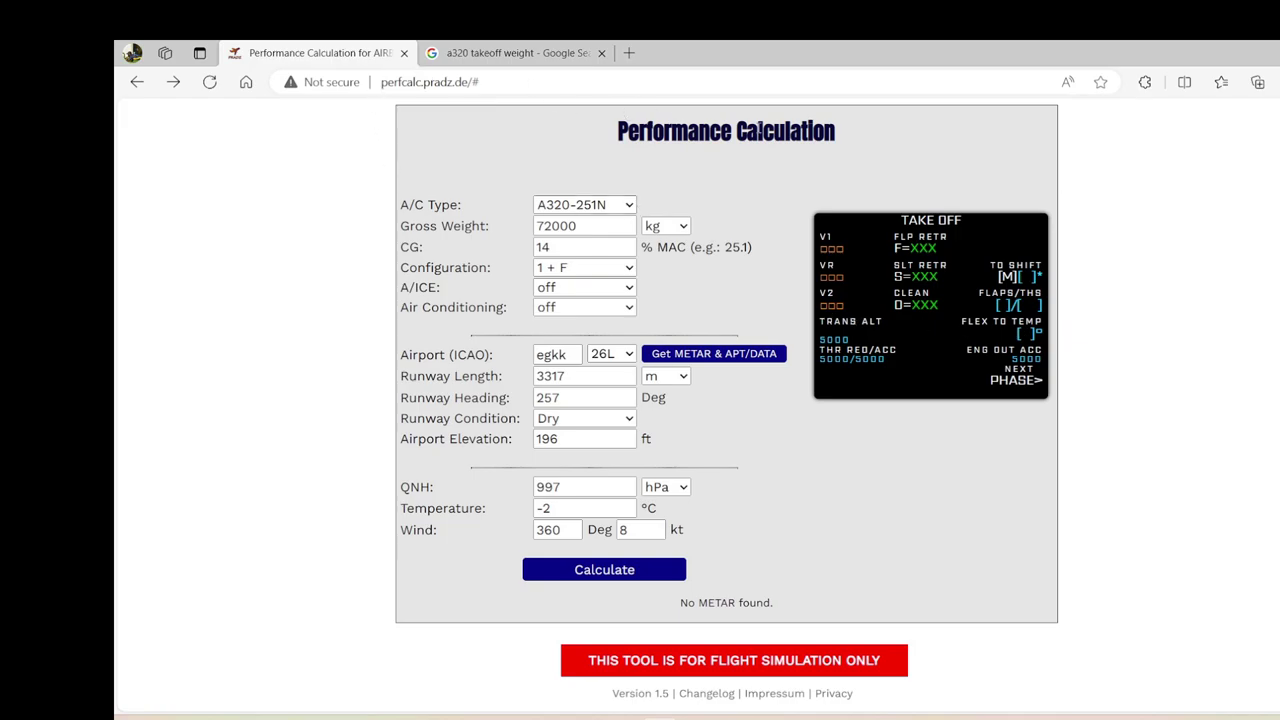
{"action": "left_click", "coordinate": [628, 204]}
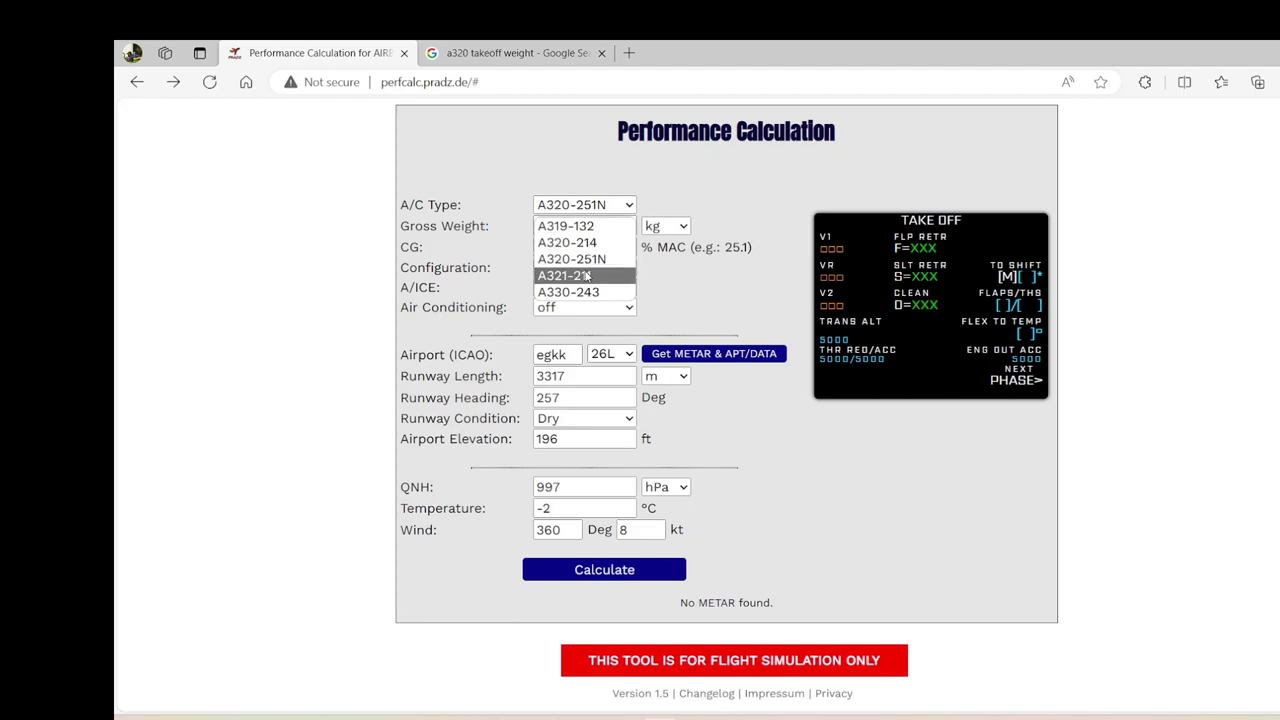
{"action": "left_click", "coordinate": [685, 292]}
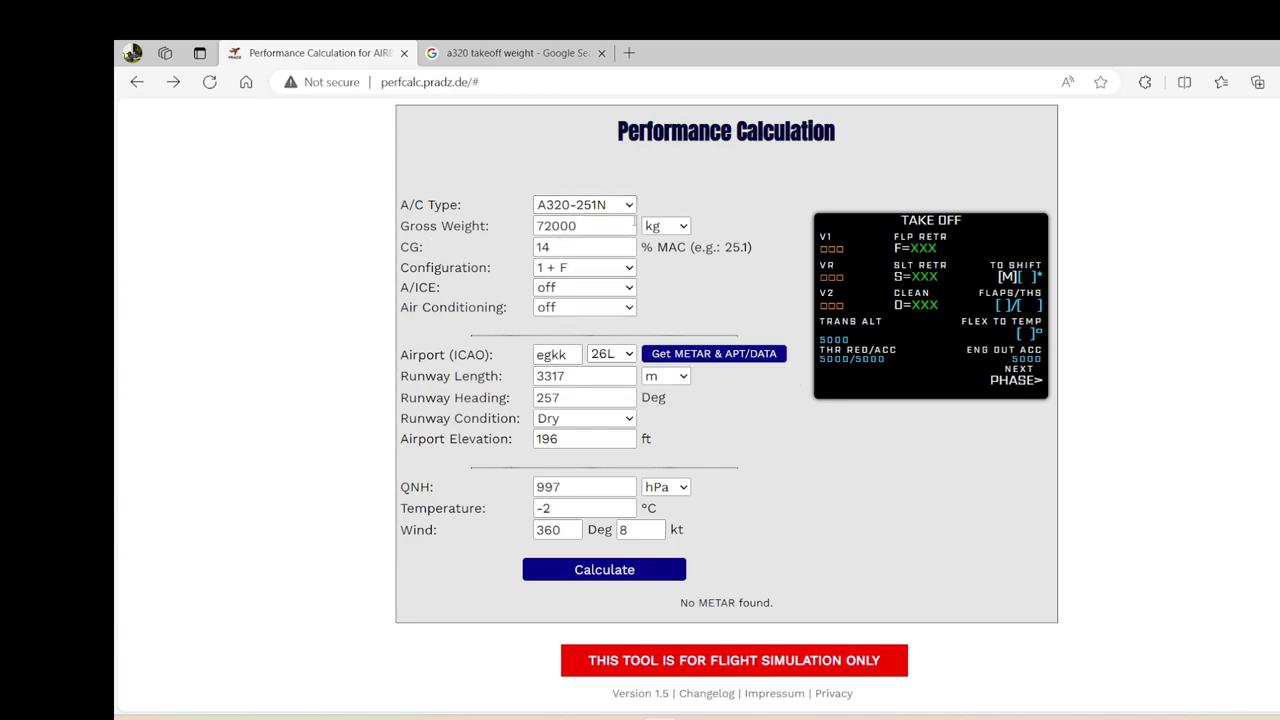
Calculate A320-251N takeoff speeds and read V1 136, VR 138, V2 155 with TOGA thrust
{"action": "mouse_move", "coordinate": [603, 244]}
{"action": "left_click", "coordinate": [610, 577]}
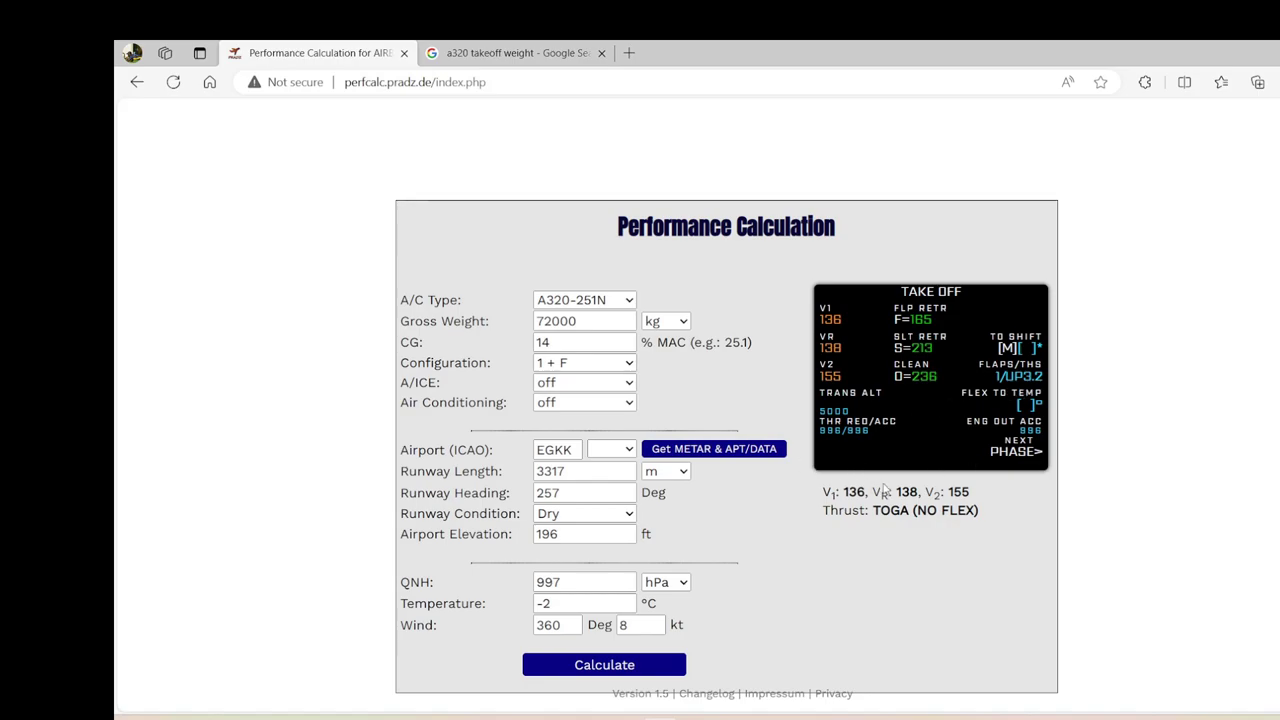
{"action": "scroll", "coordinate": [885, 490], "scroll_direction": "down", "scroll_amount": 1}
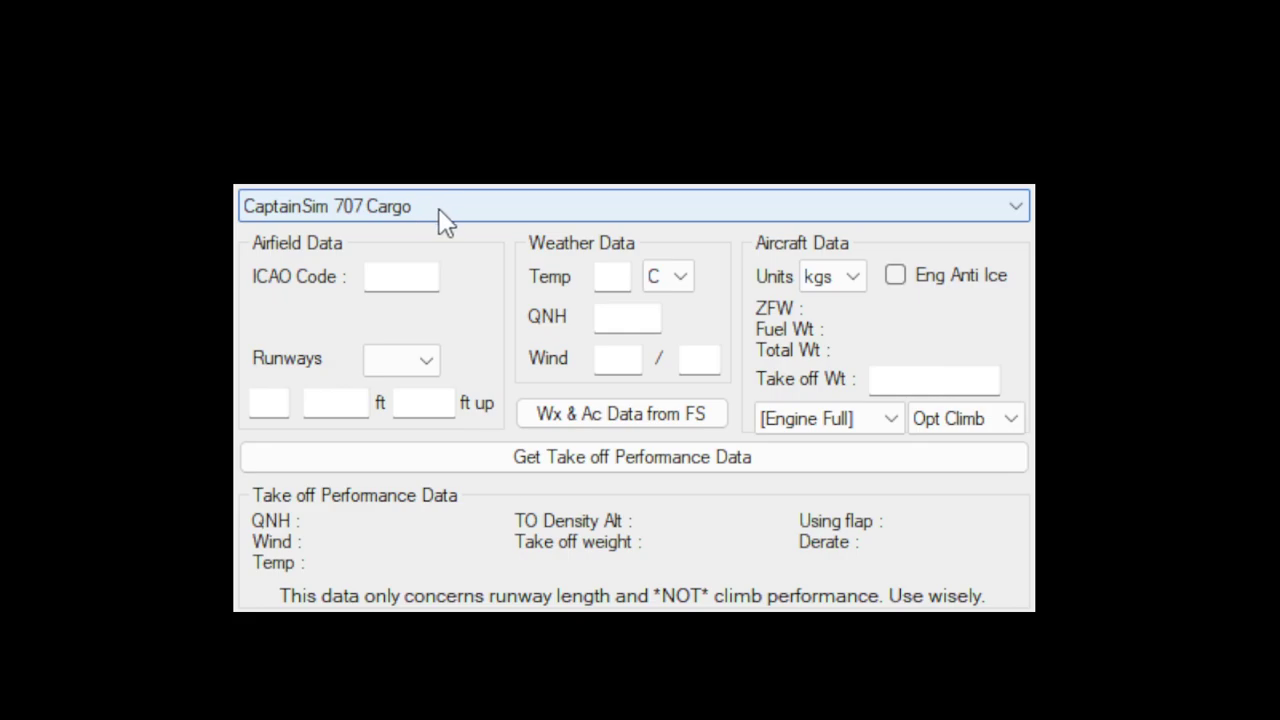
Set EGKK as the departure airport and load weather and aircraft data from the simulator
{"action": "left_click", "coordinate": [410, 275]}
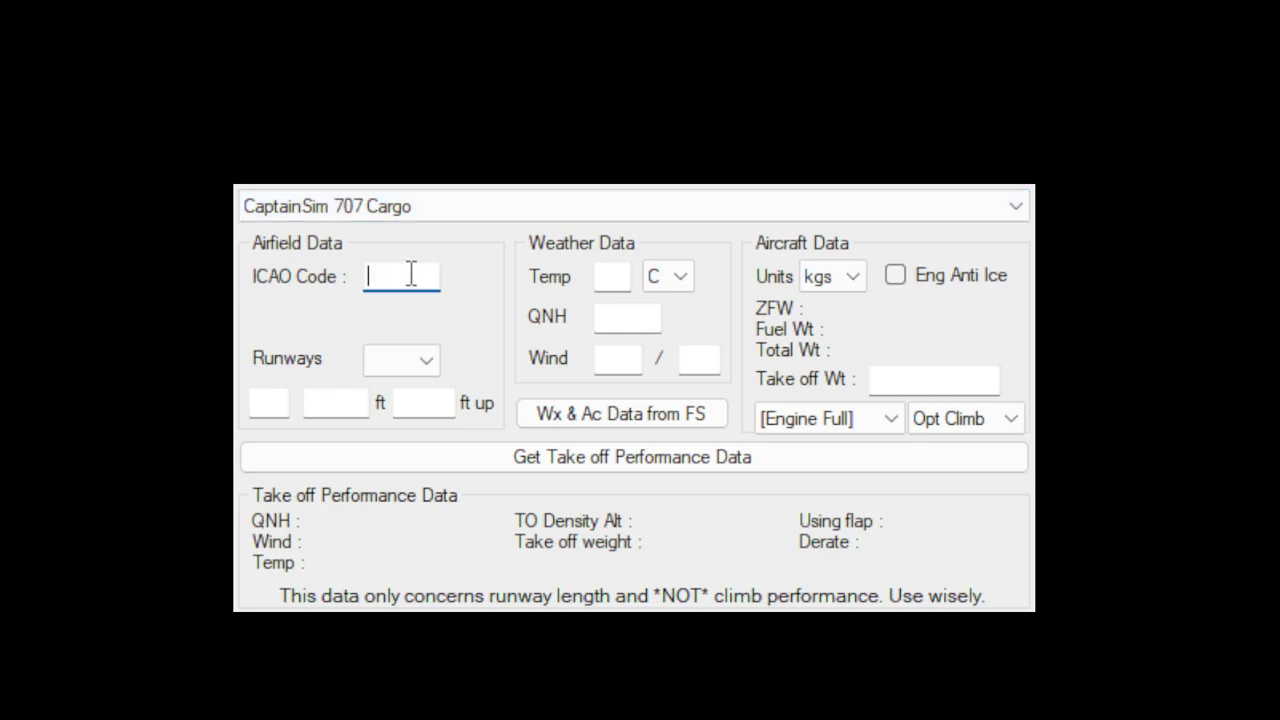
{"action": "type", "text": "egkk"}
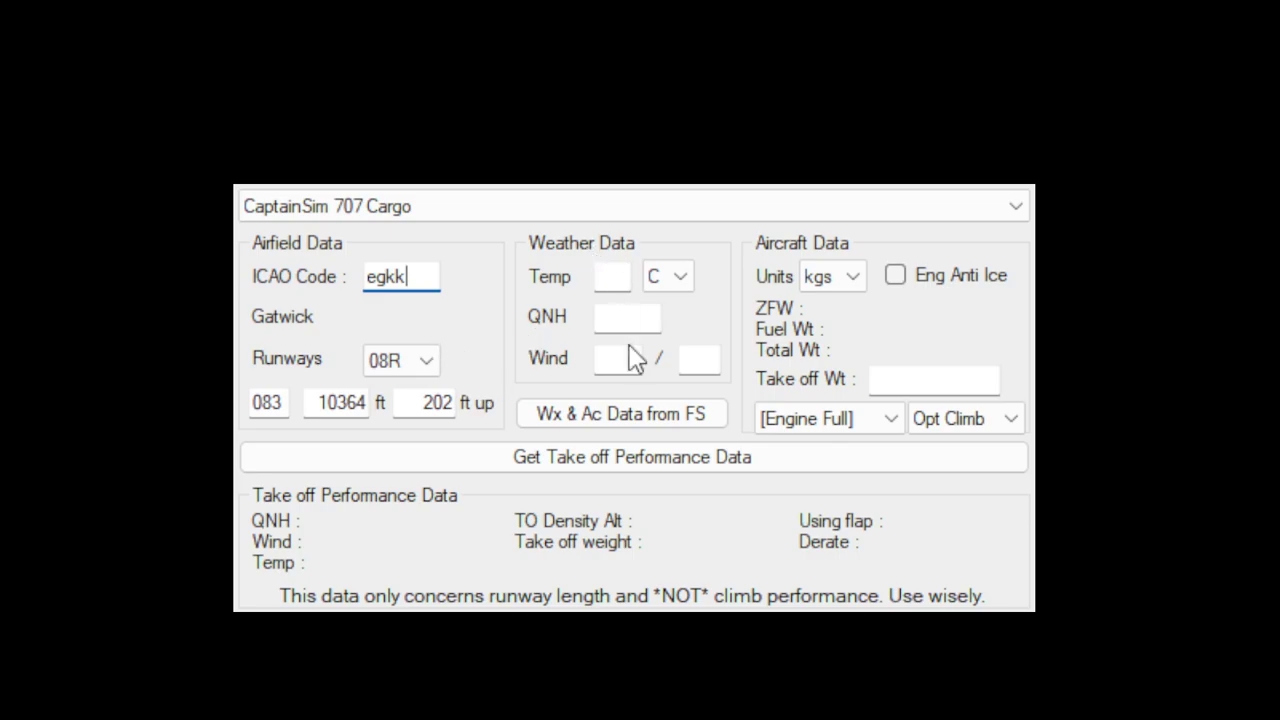
{"action": "left_click", "coordinate": [646, 410]}
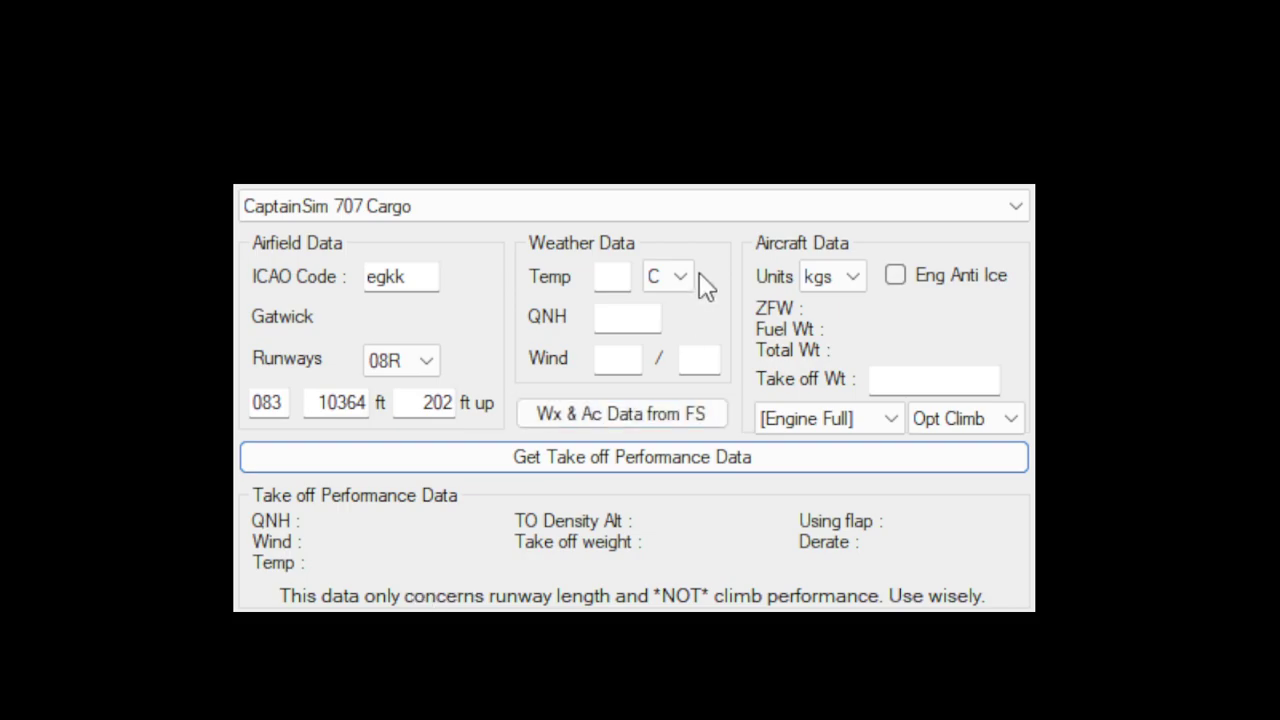
Enter temperature -2 °C, QNH 997 and wind 360 at 8 knots, with weight in kilograms
{"action": "left_click", "coordinate": [609, 285]}
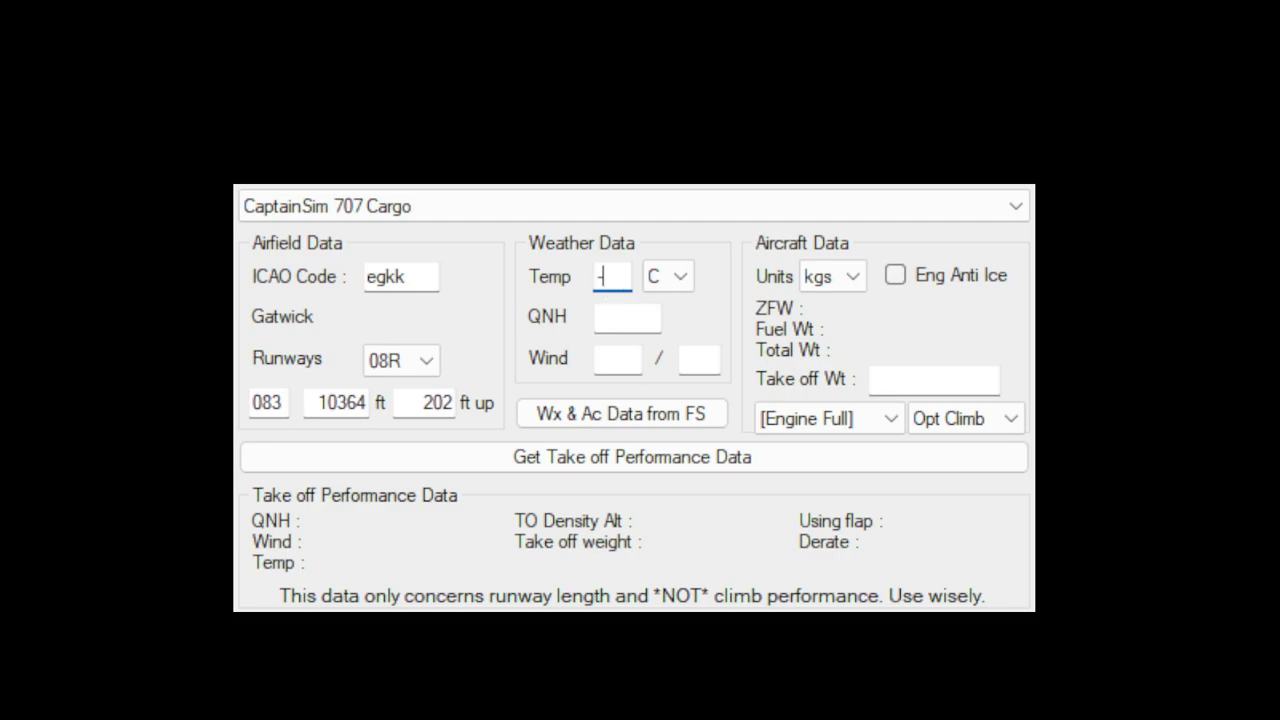
{"action": "type", "text": "-2"}
{"action": "left_click", "coordinate": [634, 322]}
{"action": "left_click", "coordinate": [612, 361]}
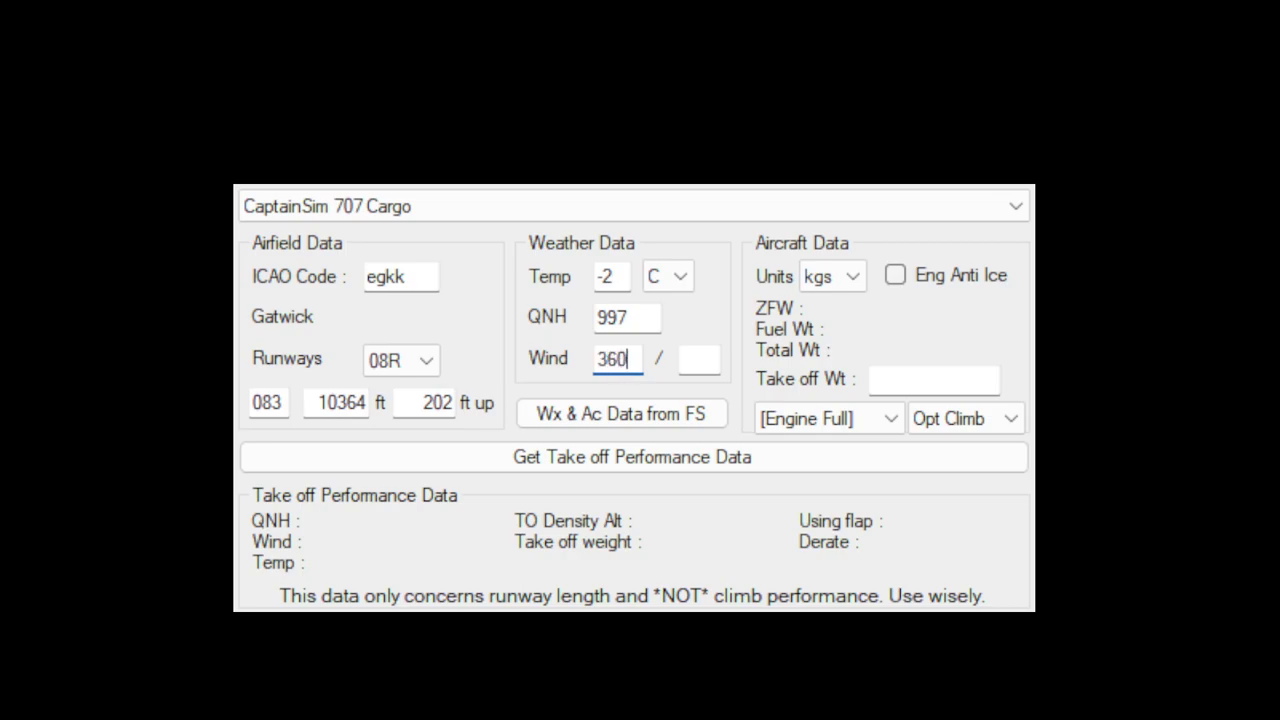
{"action": "type", "text": "360"}
{"action": "left_click", "coordinate": [716, 358]}
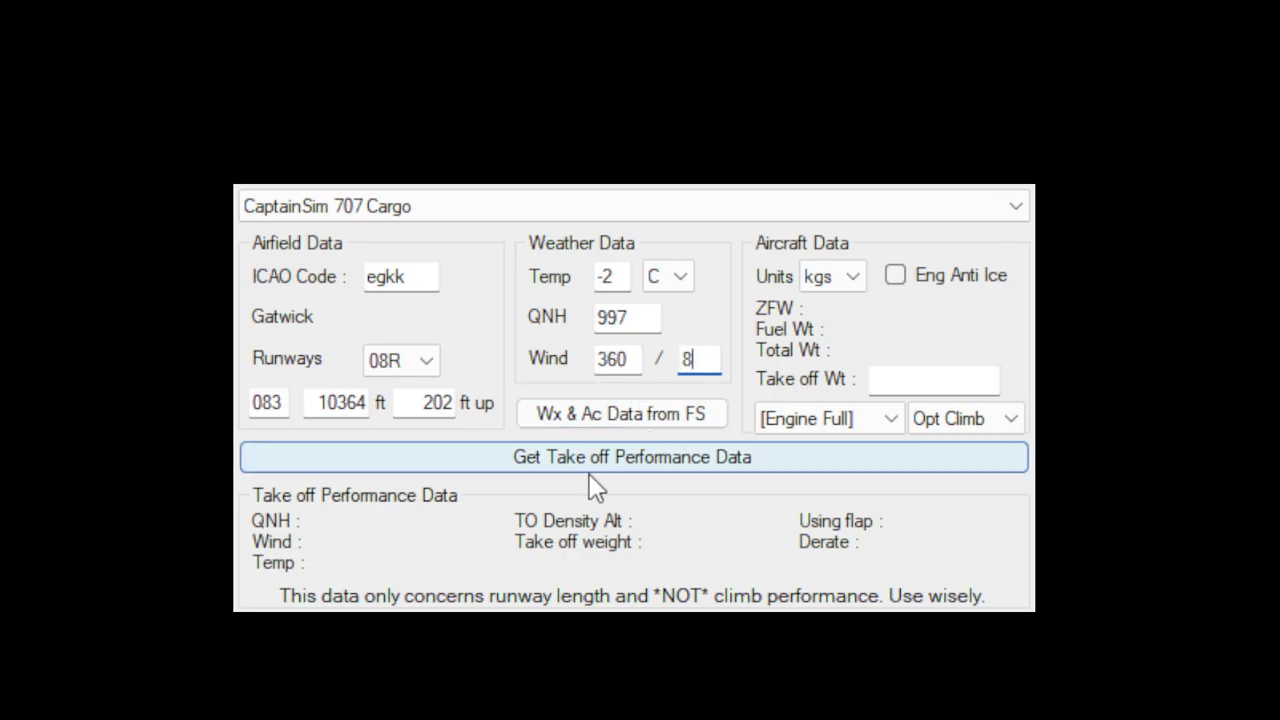
{"action": "left_click", "coordinate": [843, 281]}
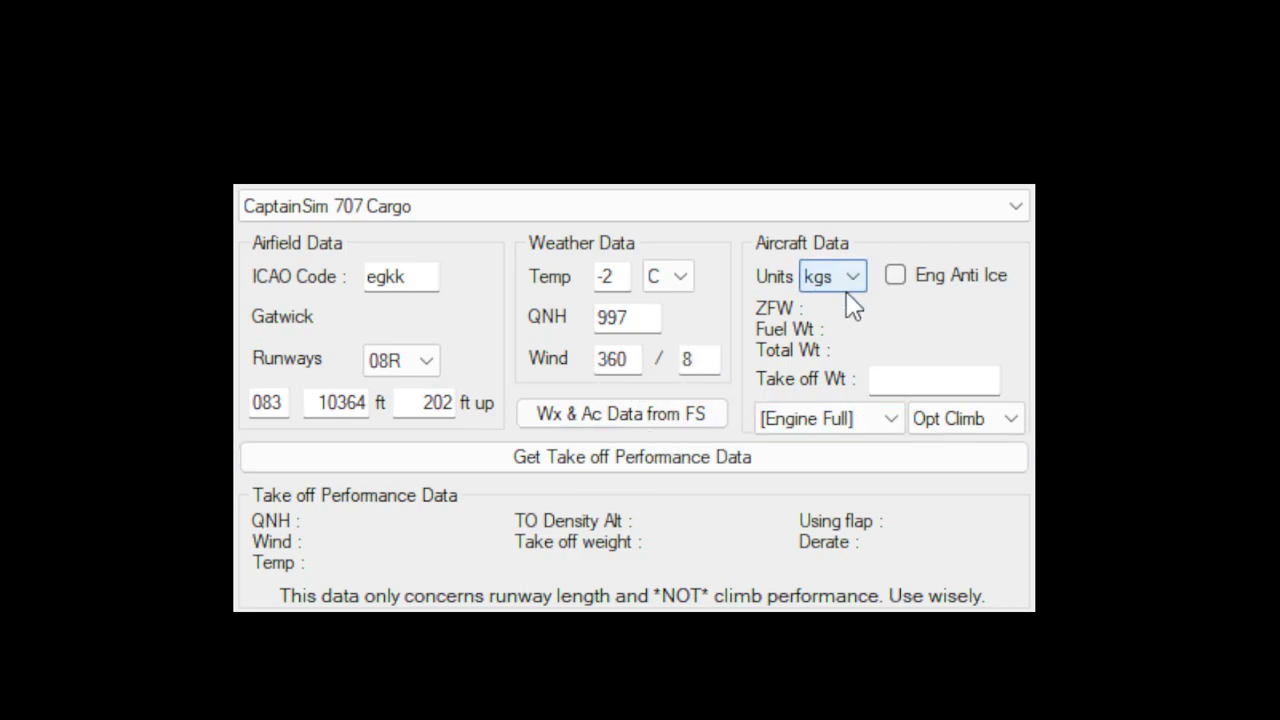
{"action": "left_click", "coordinate": [907, 383]}
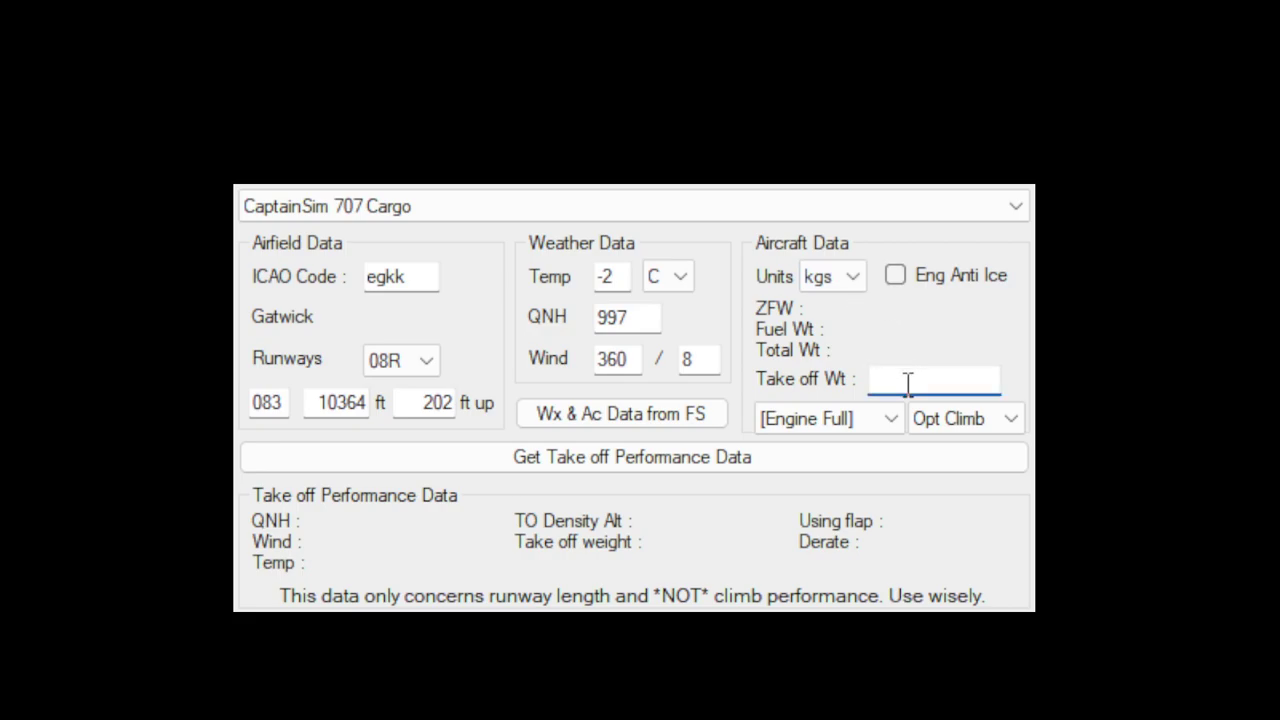
{"action": "left_click", "coordinate": [750, 206]}
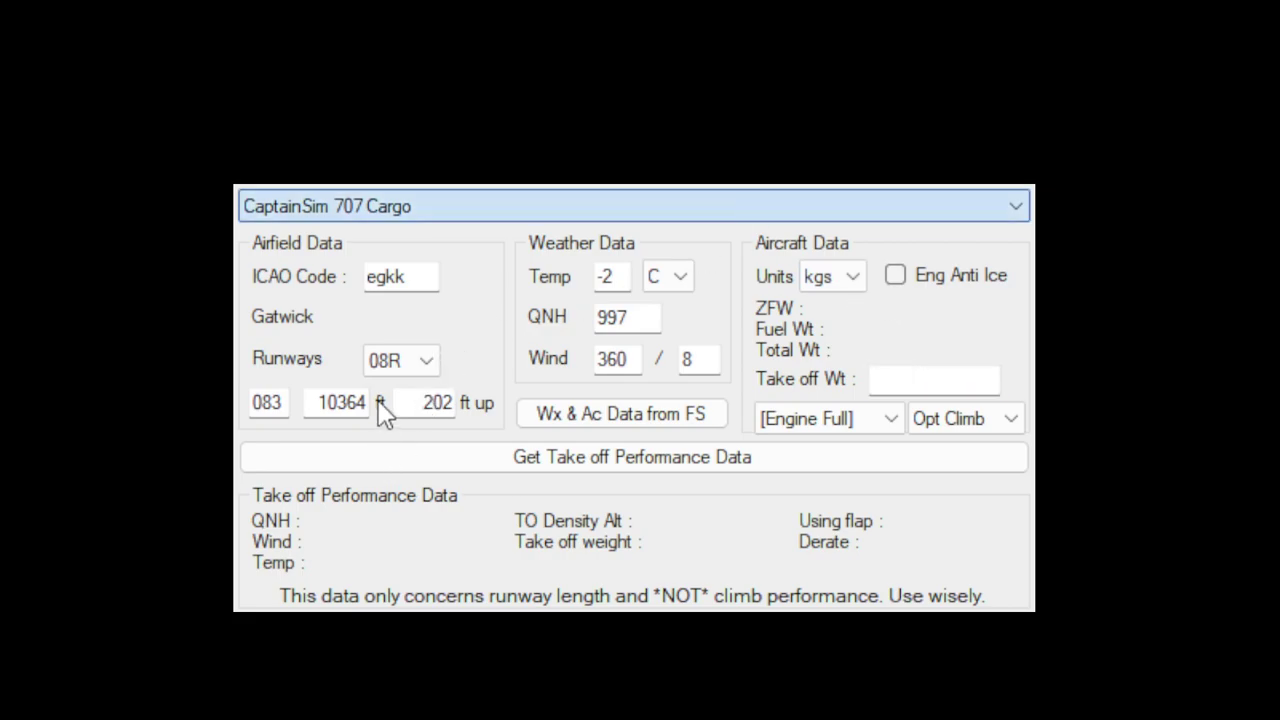
Get PMDG 737-800 takeoff data at 74000 kg with engine anti-ice: flap 5, 26k derate 54C, TOPL 94200 kg
{"action": "left_click", "coordinate": [386, 428]}
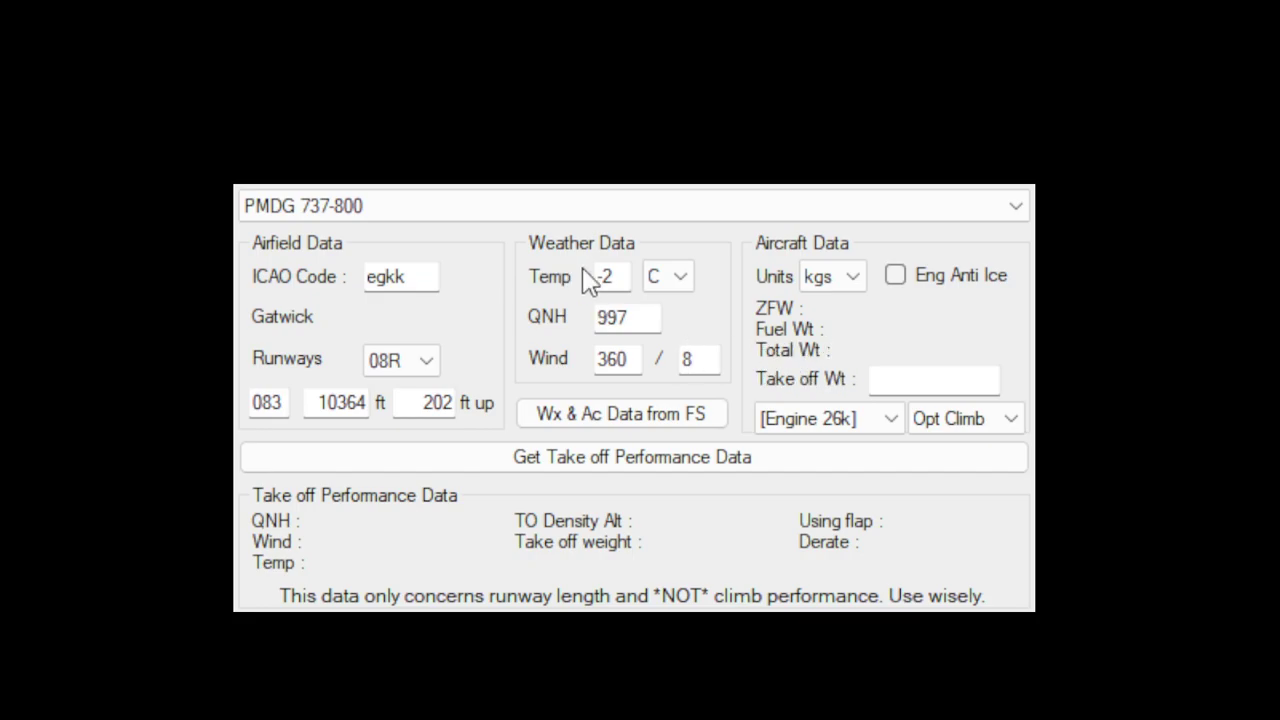
{"action": "left_click", "coordinate": [887, 378]}
{"action": "type", "text": "74000"}
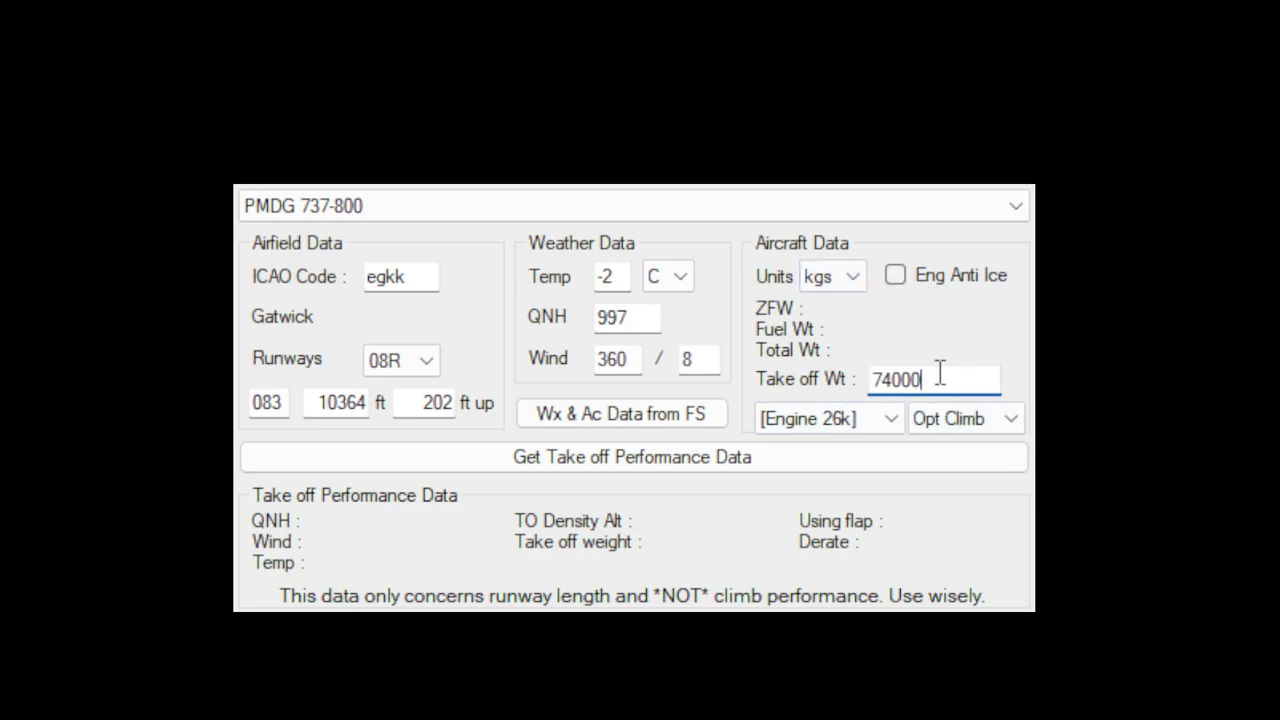
{"action": "left_click", "coordinate": [897, 277]}
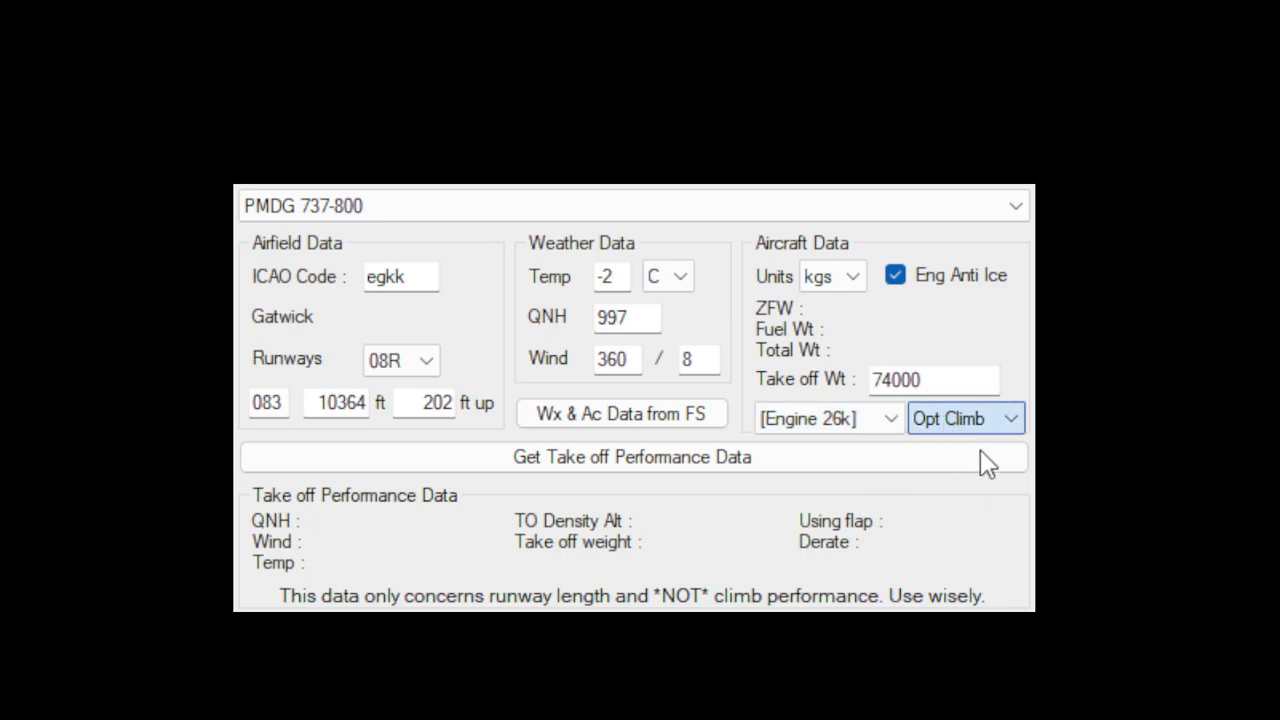
{"action": "left_click", "coordinate": [678, 460]}
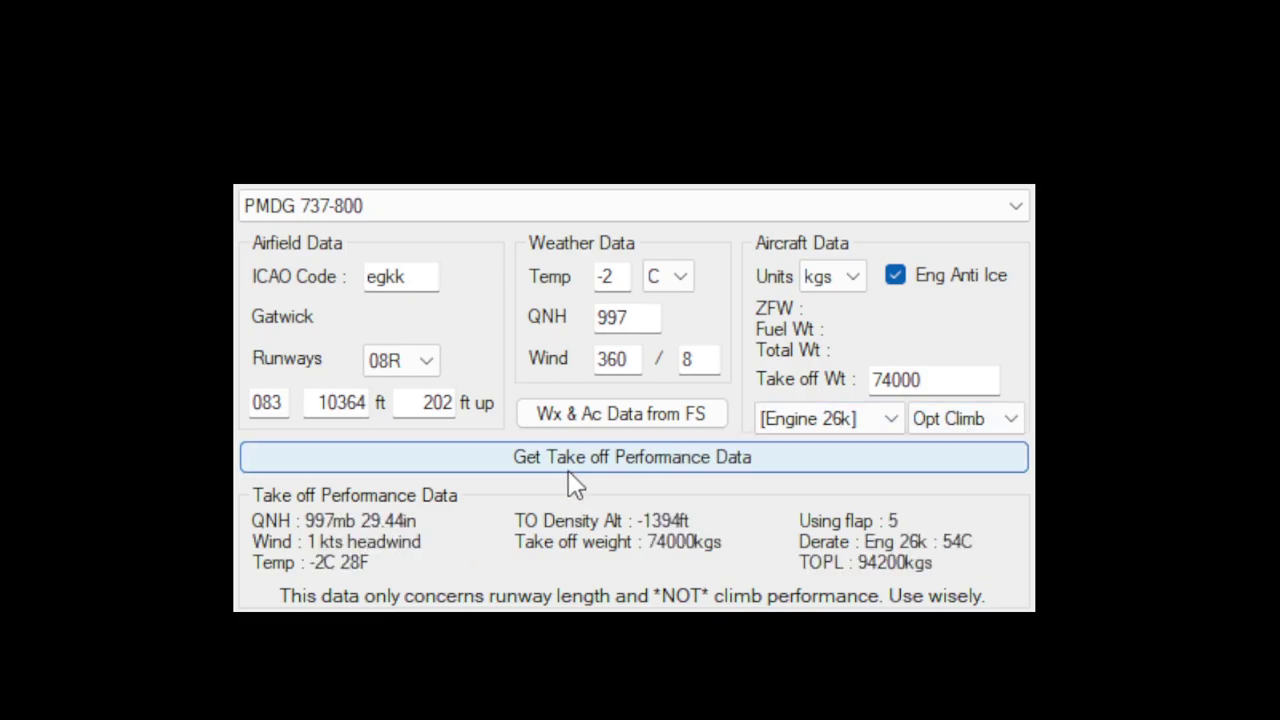